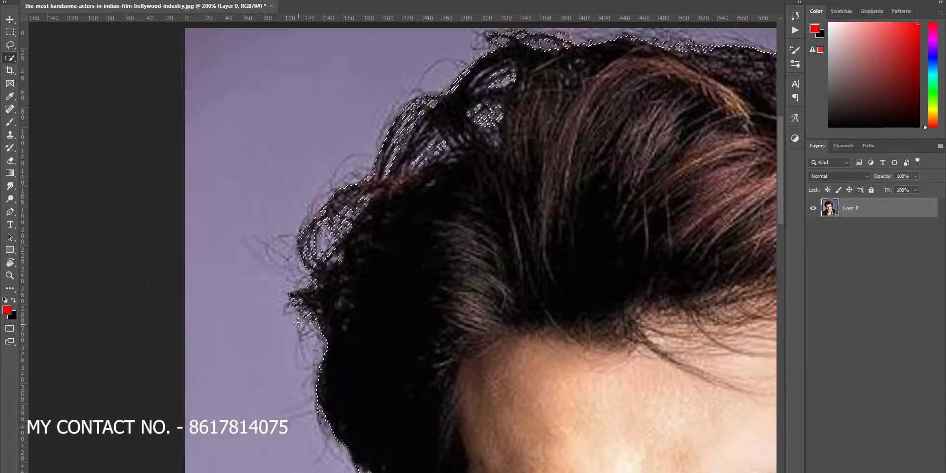
# Step: Refine the selection edge along the man's hair strands and check it across the hair
pyautogui.moveTo(298, 323); pyautogui.dragTo(343, 257)
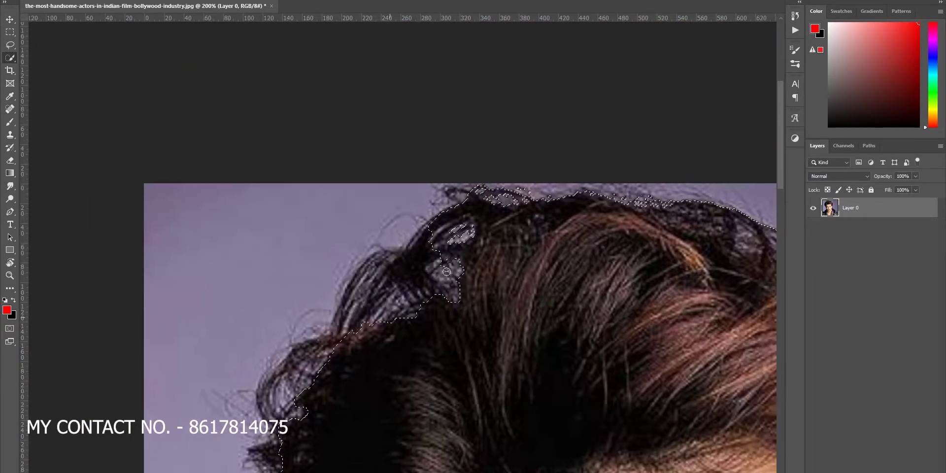
pyautogui.scroll(5, 490, 227)
pyautogui.moveTo(647, 203); pyautogui.dragTo(394, 173)
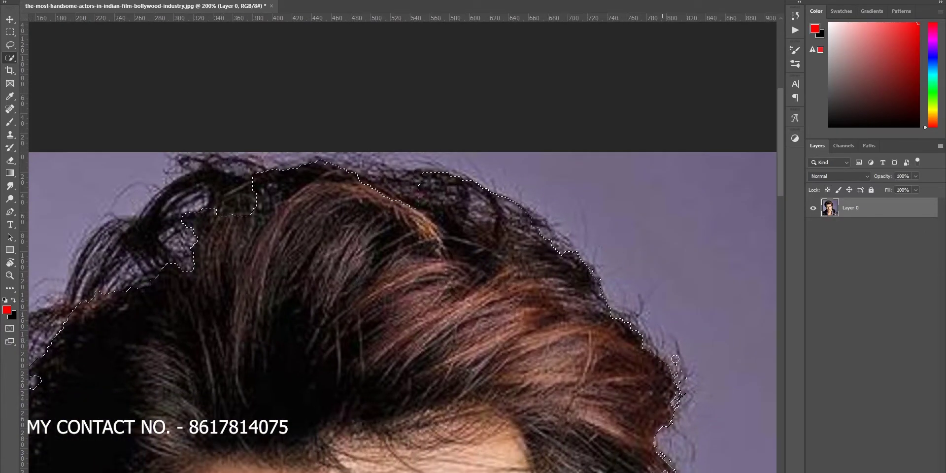
pyautogui.moveTo(616, 395); pyautogui.dragTo(614, 147)
pyautogui.hotkey('ctrl', '-')
pyautogui.hotkey('ctrl', '-')
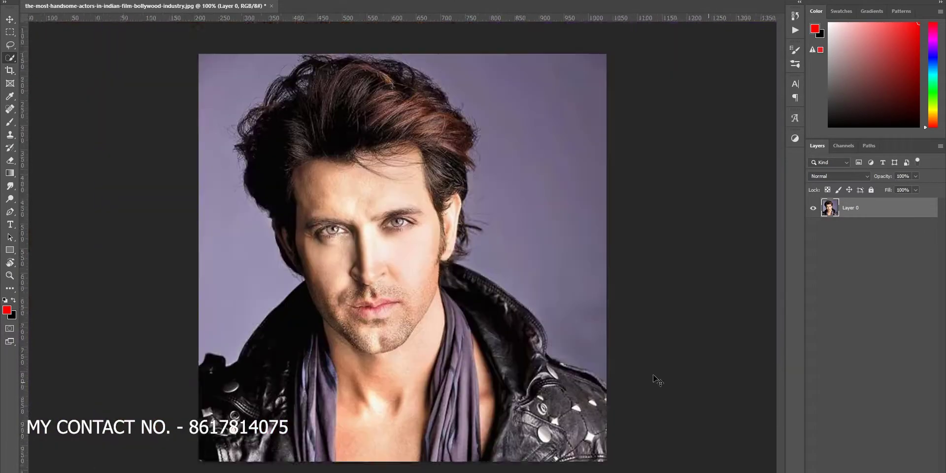
# Step: Copy the man onto Layer 1, hide Layer 0, and crop the canvas wider on both sides
pyautogui.hotkey('ctrl', 'j')
pyautogui.click(813, 228)
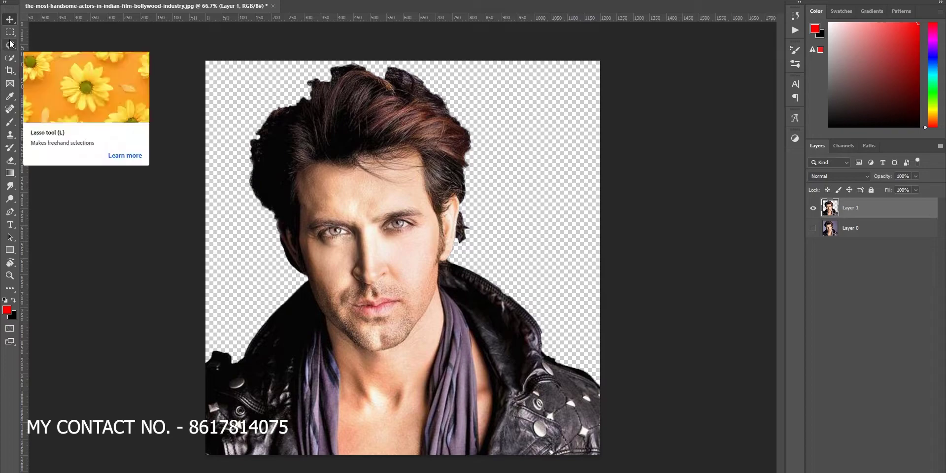
pyautogui.click(10, 70)
pyautogui.moveTo(206, 258); pyautogui.dragTo(50, 209)
pyautogui.moveTo(556, 342); pyautogui.dragTo(384, 342)
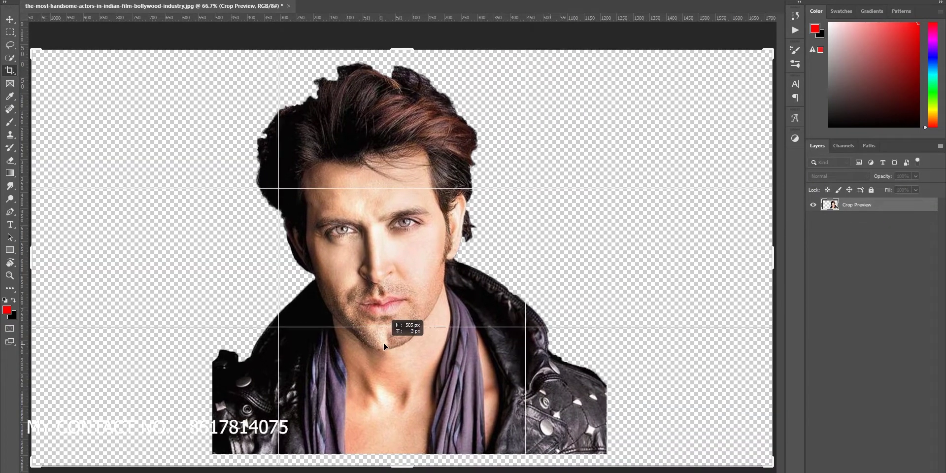
pyautogui.press('Return')
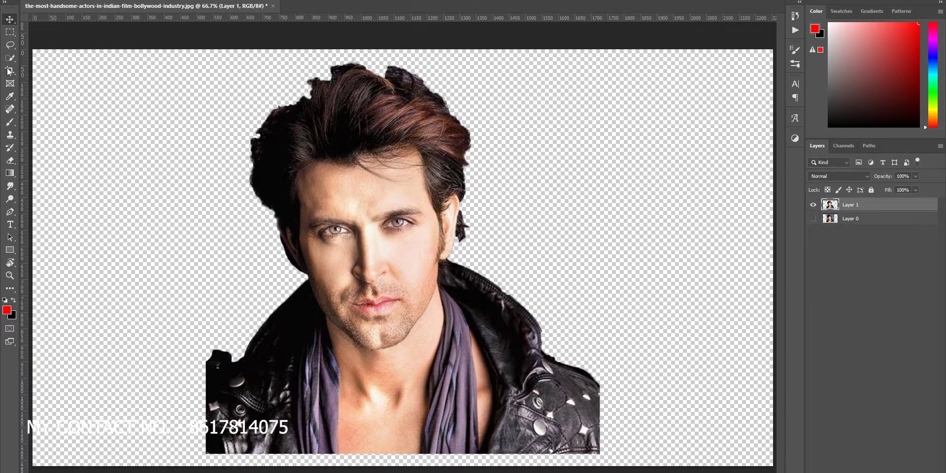
pyautogui.click(10, 70)
pyautogui.hotkey('ctrl', '-')
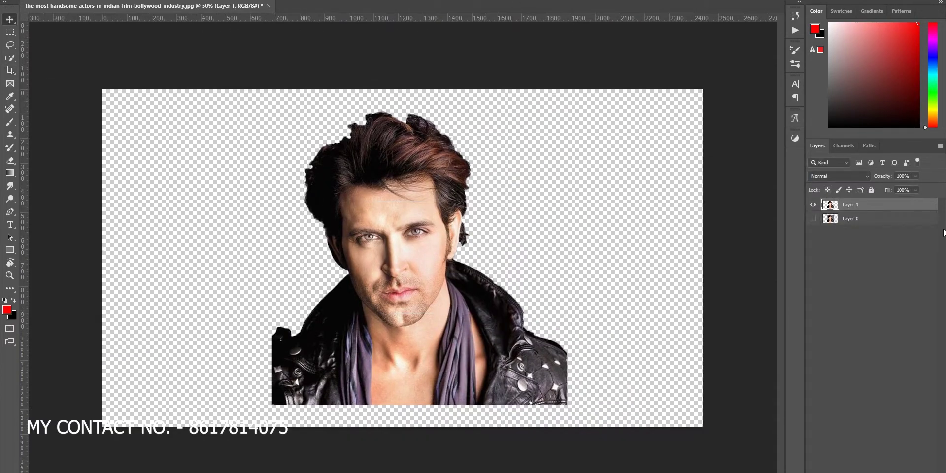
# Step: Sharpen Layer 1 with Unsharp Mask and add Brightness/Contrast with Contrast 9
pyautogui.click(134, 1)
pyautogui.click(148, 22)
pyautogui.click(461, 169)
pyautogui.click(134, 1)
pyautogui.click(285, 204)
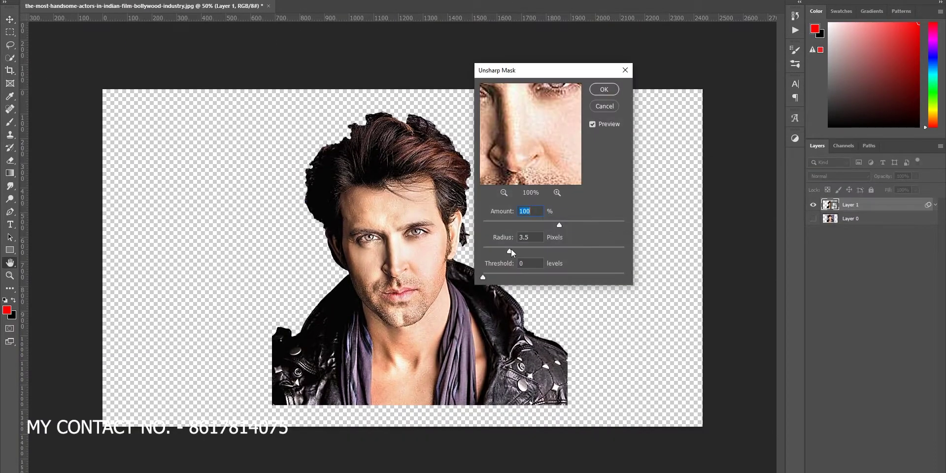
pyautogui.press('Return')
pyautogui.moveTo(713, 168); pyautogui.dragTo(718, 167)
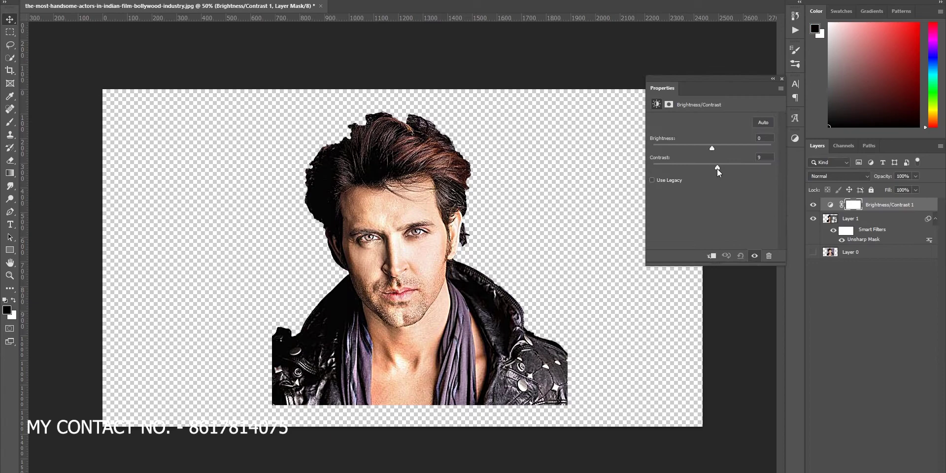
pyautogui.click(783, 79)
# Step: Rasterize Layer 1 for smudging and smooth the forehead, cheek and beard
pyautogui.press('r')
pyautogui.scroll(4, 371, 186)
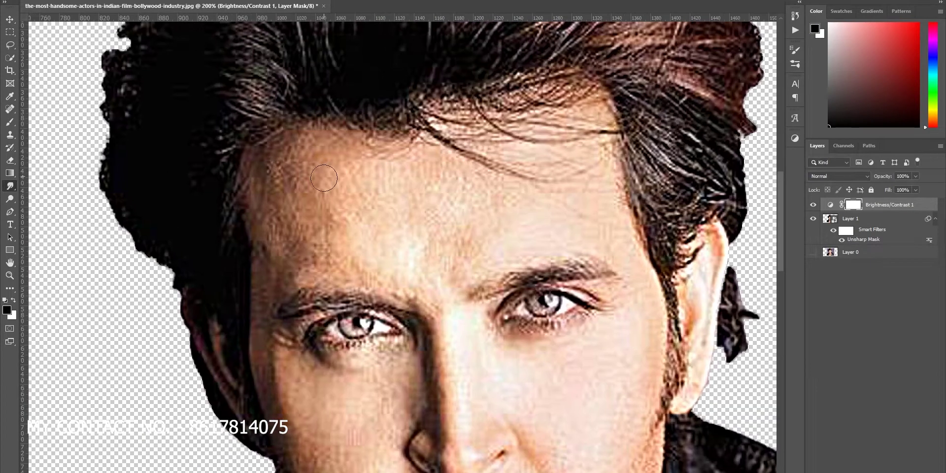
pyautogui.click(296, 197)
pyautogui.click(454, 178)
pyautogui.moveTo(260, 271)
pyautogui.mouseDown()
pyautogui.moveTo(312, 210)
pyautogui.moveTo(417, 228)
pyautogui.mouseUp()
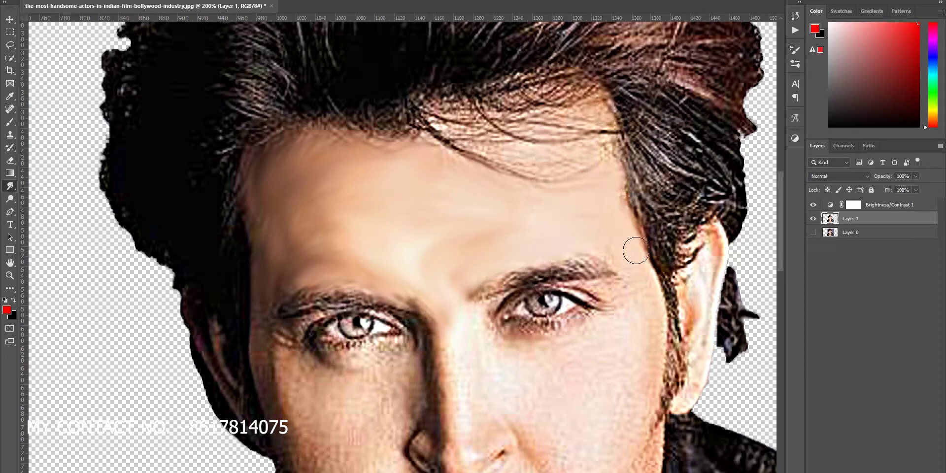
pyautogui.scroll(-5, 591, 256)
pyautogui.hscroll(-1, 546, 266)
pyautogui.moveTo(671, 314); pyautogui.dragTo(619, 408)
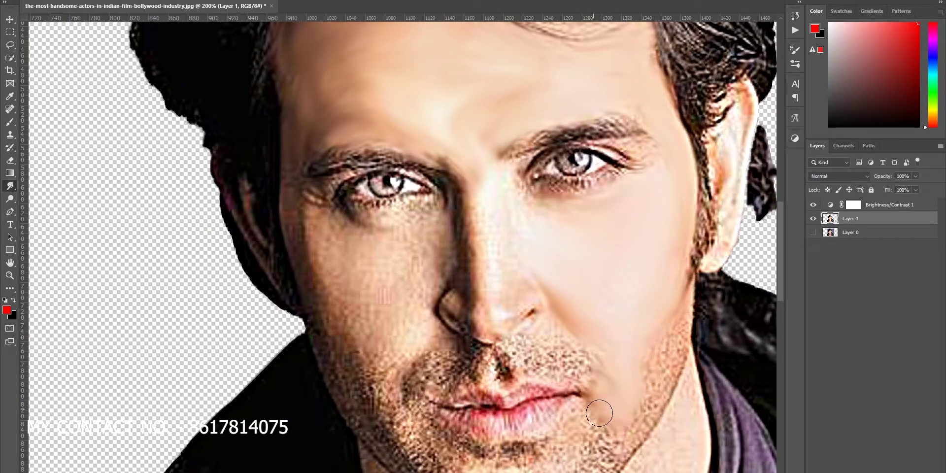
# Step: Smooth the cheek and jaw beside the chin, the beard's right side and the moustache
pyautogui.scroll(-3, 680, 296)
pyautogui.scroll(2, 680, 295)
pyautogui.hscroll(-1, 680, 296)
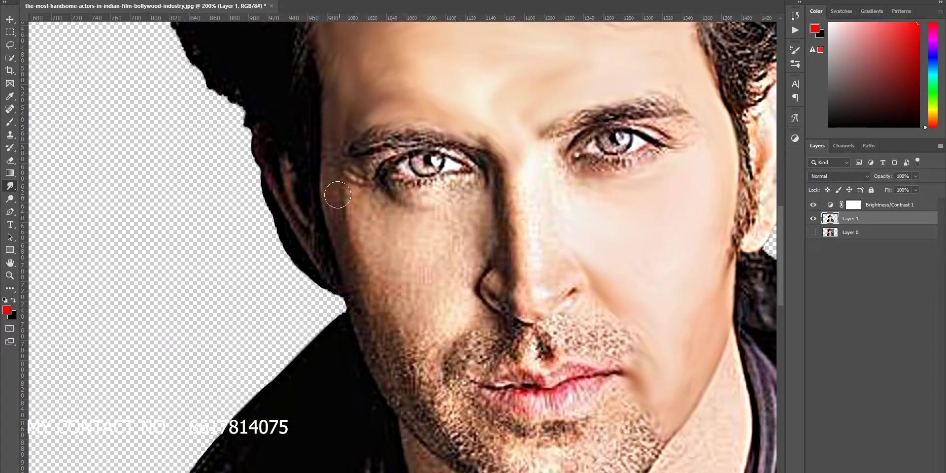
pyautogui.moveTo(416, 413); pyautogui.dragTo(488, 357)
pyautogui.scroll(-4, 493, 375)
pyautogui.hscroll(1, 493, 374)
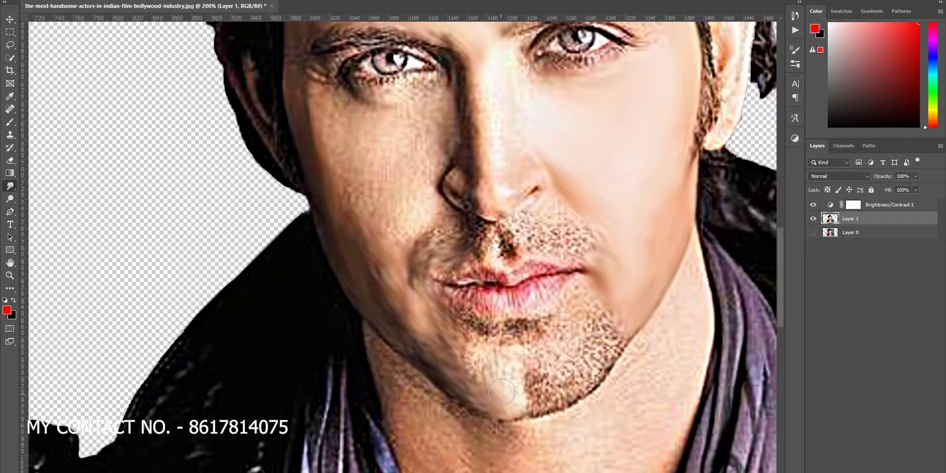
pyautogui.moveTo(555, 393); pyautogui.dragTo(607, 315)
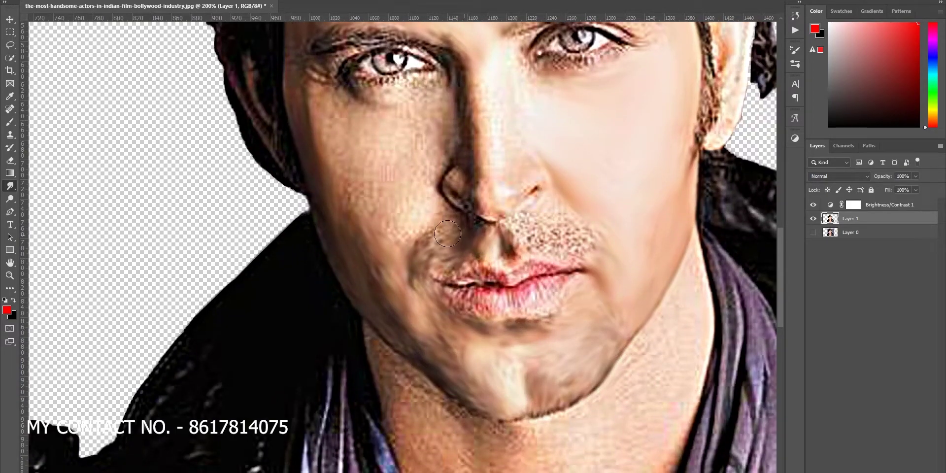
pyautogui.moveTo(447, 233); pyautogui.dragTo(592, 227)
pyautogui.scroll(3, 488, 205)
pyautogui.hscroll(-1, 488, 206)
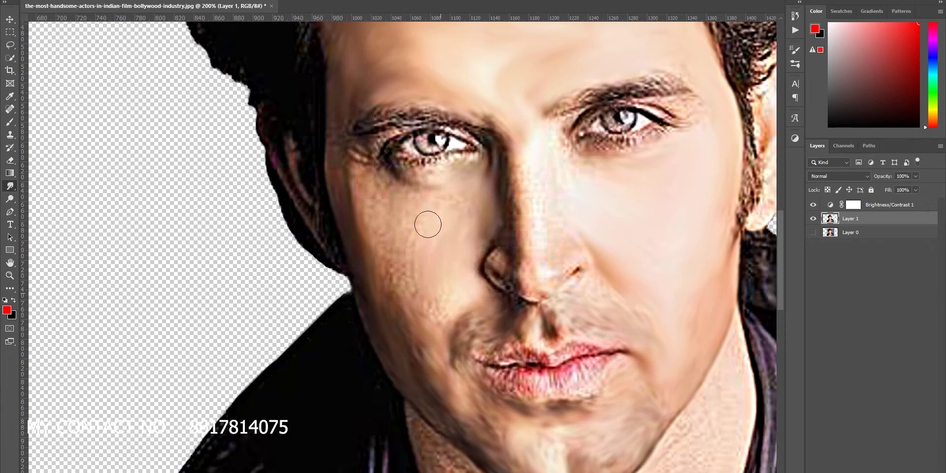
pyautogui.hscroll(1, 495, 340)
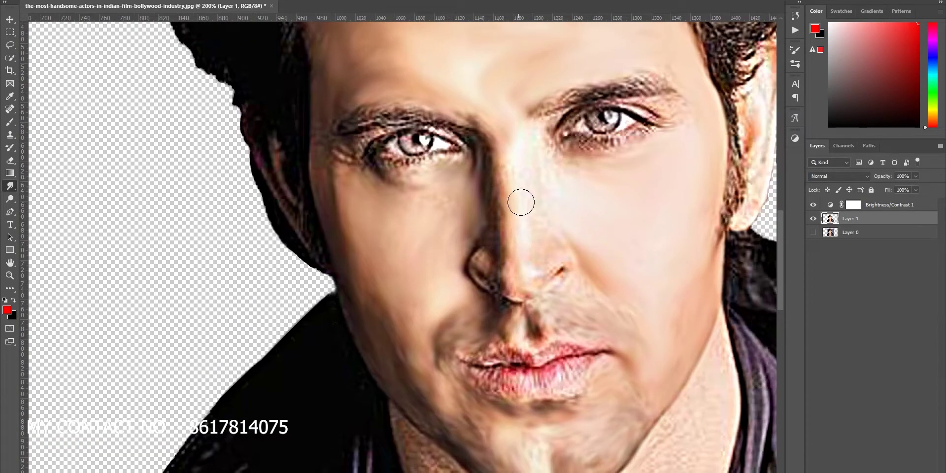
pyautogui.scroll(-5, 525, 211)
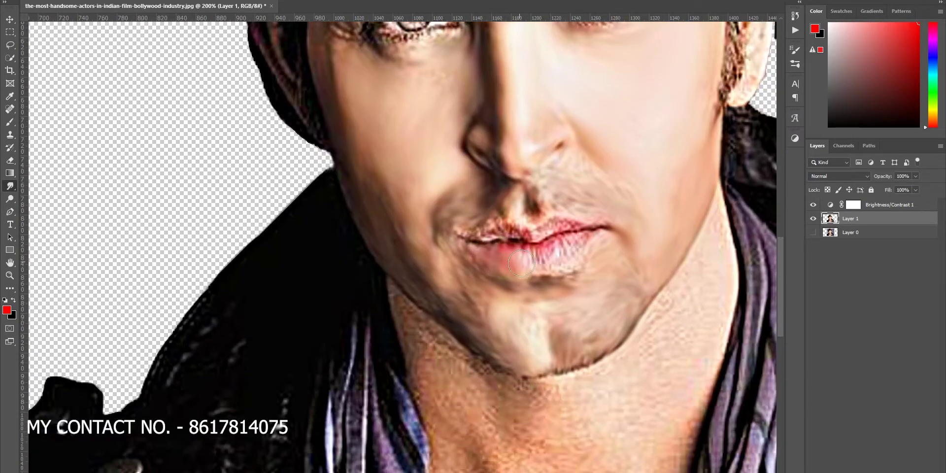
pyautogui.moveTo(568, 225); pyautogui.dragTo(493, 231)
# Step: Smooth the lips and neck, and smear the jacket's upper-left edge and button
pyautogui.scroll(-2, 585, 216)
pyautogui.hscroll(4, 594, 261)
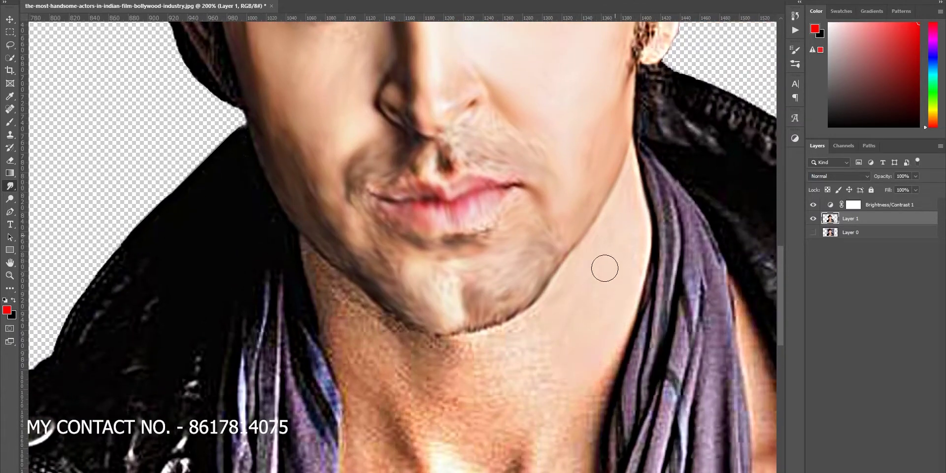
pyautogui.scroll(-5, 605, 268)
pyautogui.hscroll(-3, 605, 268)
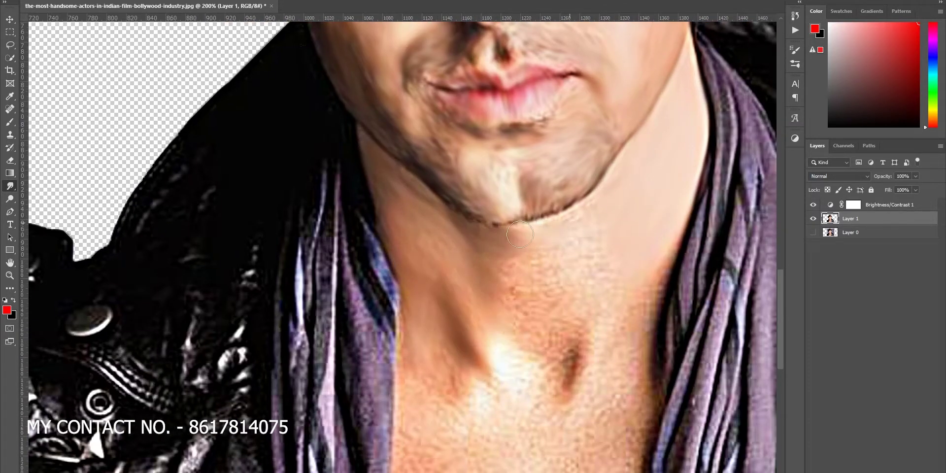
pyautogui.scroll(-5, 520, 234)
pyautogui.hscroll(-1, 520, 234)
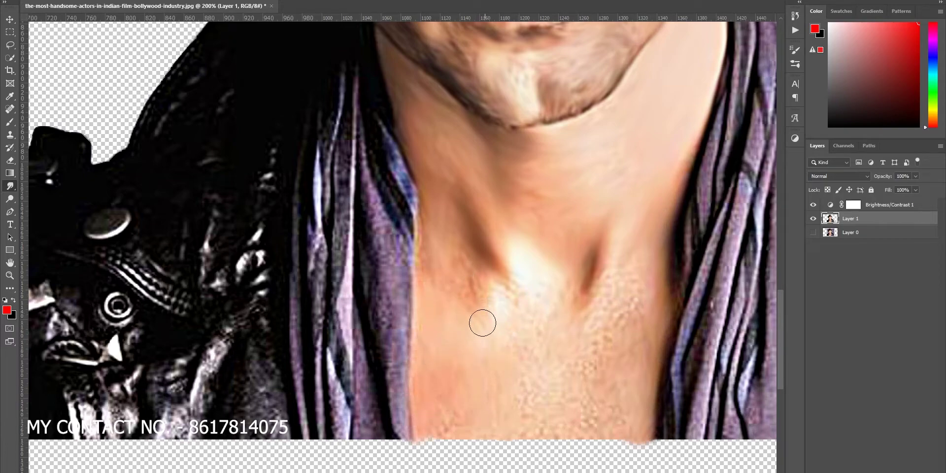
pyautogui.moveTo(482, 322); pyautogui.dragTo(598, 355)
pyautogui.scroll(14, 595, 376)
pyautogui.hscroll(-2, 595, 375)
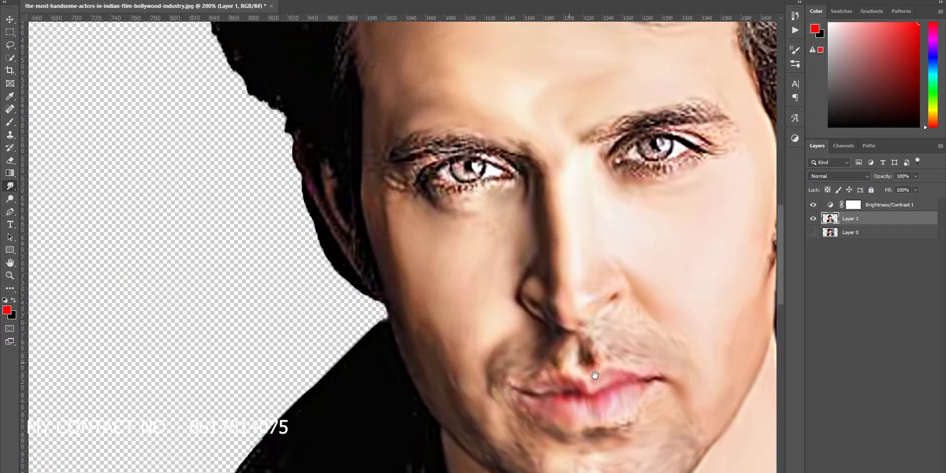
pyautogui.scroll(-10, 595, 375)
pyautogui.hscroll(-5, 595, 376)
pyautogui.scroll(-6, 547, 340)
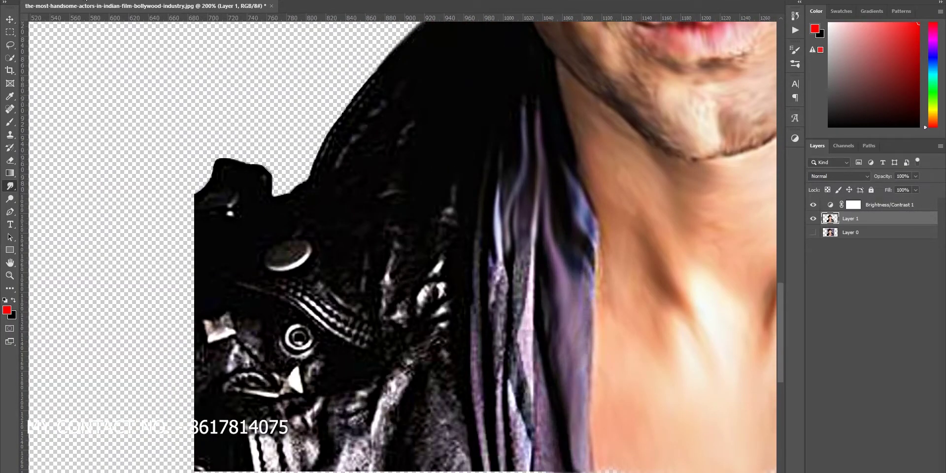
pyautogui.moveTo(264, 300)
pyautogui.mouseDown()
pyautogui.moveTo(177, 257)
pyautogui.moveTo(227, 174)
pyautogui.moveTo(207, 374)
pyautogui.mouseUp()
# Step: Smudge the jacket's edges, both shoulders, lower chest and the purple scarf downward
pyautogui.hotkey('ctrl', '-')
pyautogui.moveTo(318, 276)
pyautogui.mouseDown()
pyautogui.moveTo(344, 347)
pyautogui.moveTo(464, 266)
pyautogui.moveTo(419, 237)
pyautogui.moveTo(443, 231)
pyautogui.moveTo(280, 315)
pyautogui.moveTo(438, 312)
pyautogui.moveTo(251, 389)
pyautogui.mouseUp()
pyautogui.moveTo(542, 257)
pyautogui.mouseDown()
pyautogui.moveTo(552, 434)
pyautogui.moveTo(690, 375)
pyautogui.mouseUp()
pyautogui.moveTo(690, 345); pyautogui.dragTo(715, 431)
pyautogui.moveTo(616, 419); pyautogui.dragTo(557, 323)
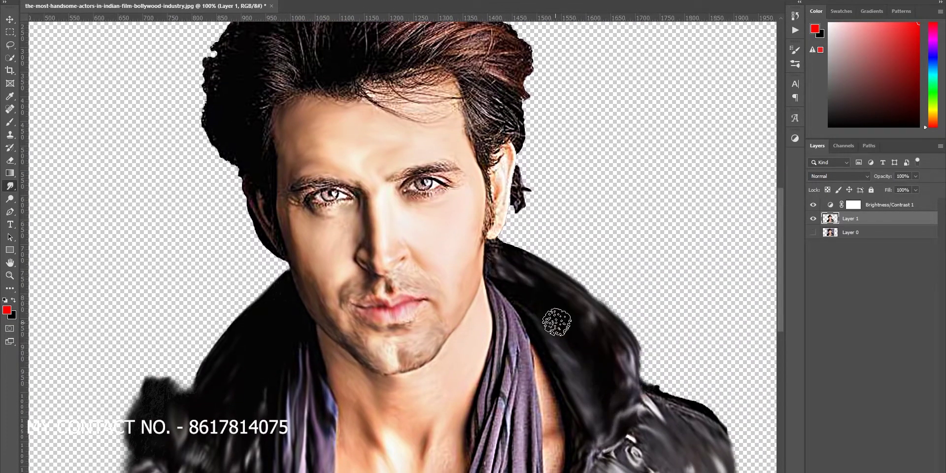
pyautogui.moveTo(539, 271)
pyautogui.mouseDown()
pyautogui.moveTo(616, 385)
pyautogui.moveTo(640, 443)
pyautogui.moveTo(655, 320)
pyautogui.moveTo(591, 394)
pyautogui.mouseUp()
pyautogui.moveTo(350, 397)
pyautogui.mouseDown()
pyautogui.moveTo(316, 438)
pyautogui.moveTo(325, 305)
pyautogui.mouseUp()
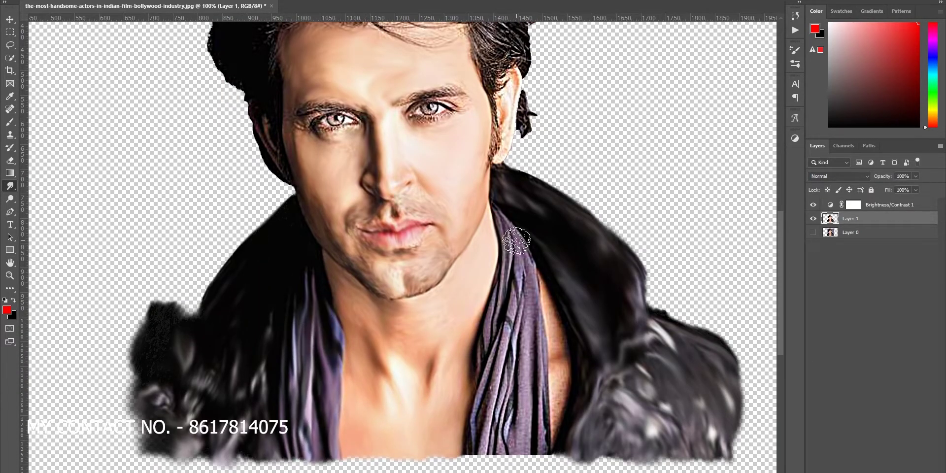
pyautogui.moveTo(516, 241); pyautogui.dragTo(513, 402)
pyautogui.moveTo(548, 296); pyautogui.dragTo(557, 444)
pyautogui.moveTo(514, 245); pyautogui.dragTo(488, 434)
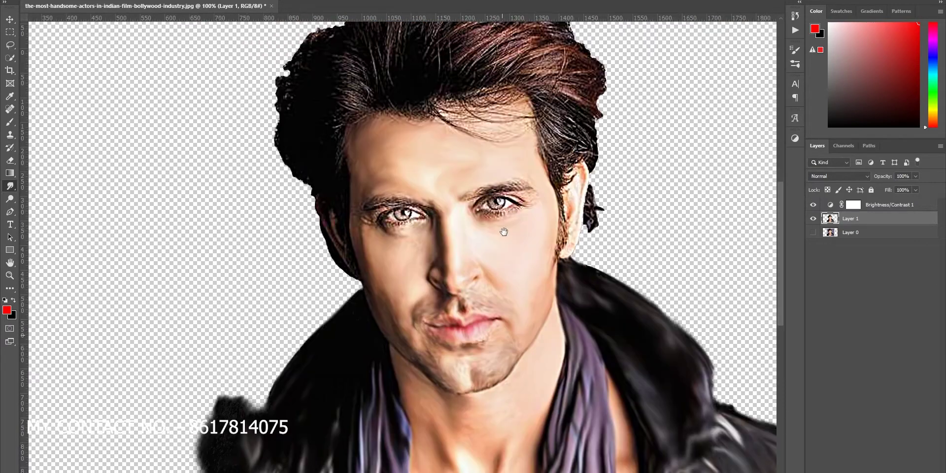
# Step: Add a near-black #121212 Solid Color fill layer beneath the cut-out man
pyautogui.scroll(5, 542, 247)
pyautogui.scroll(-2, 585, 265)
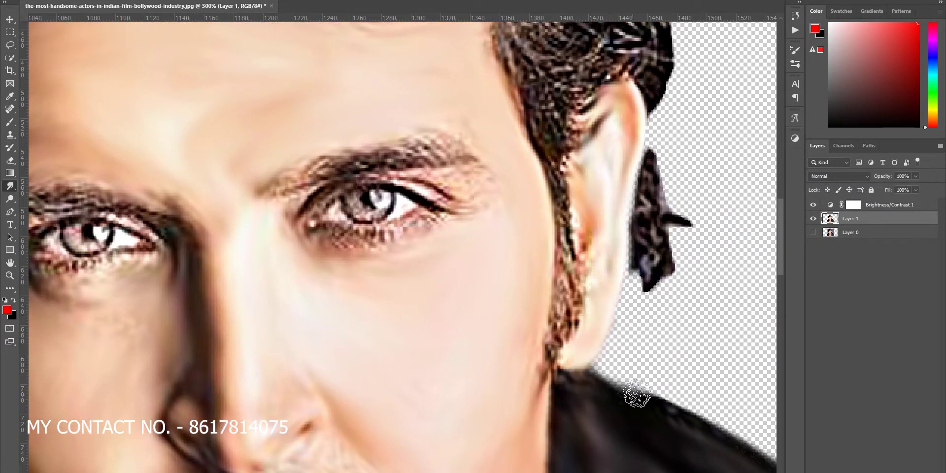
pyautogui.scroll(-1, 553, 186)
pyautogui.click(882, 467)
pyautogui.click(877, 327)
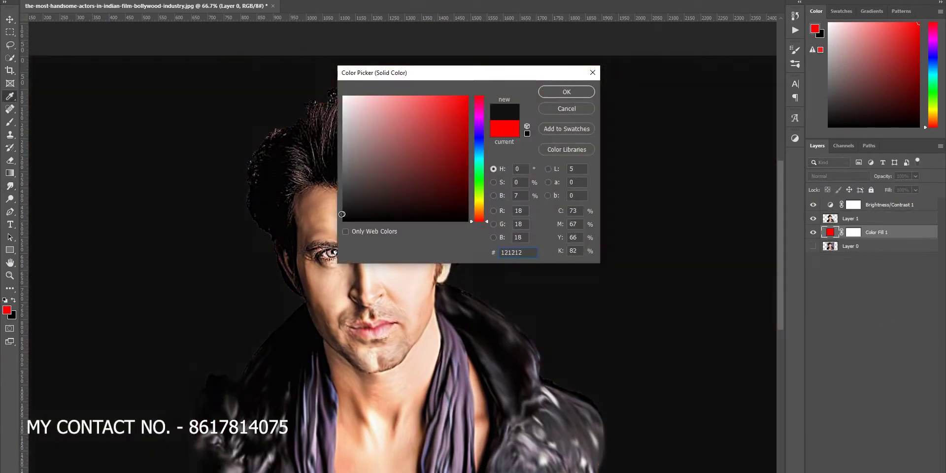
pyautogui.click(566, 91)
pyautogui.scroll(4, 525, 173)
pyautogui.scroll(1, 557, 221)
# Step: Smudge the hair strands above the forehead smoothly upward toward the crown
pyautogui.scroll(1, 592, 271)
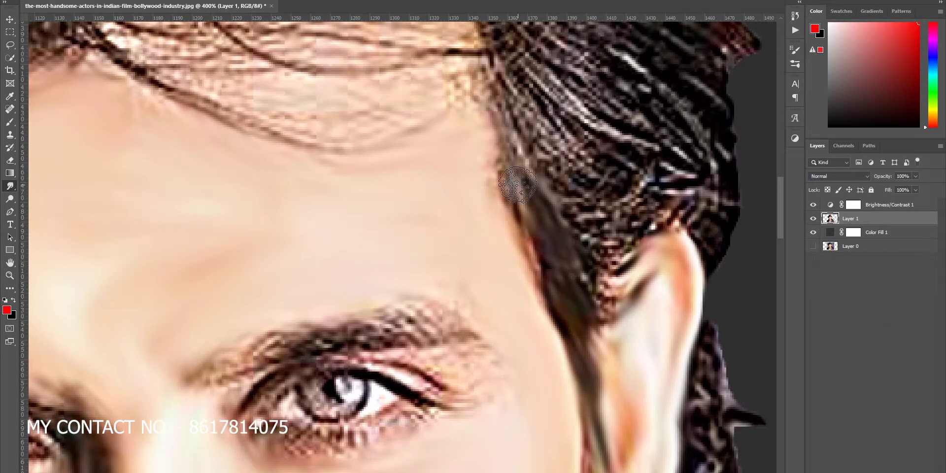
pyautogui.scroll(3, 681, 160)
pyautogui.hscroll(-3, 682, 159)
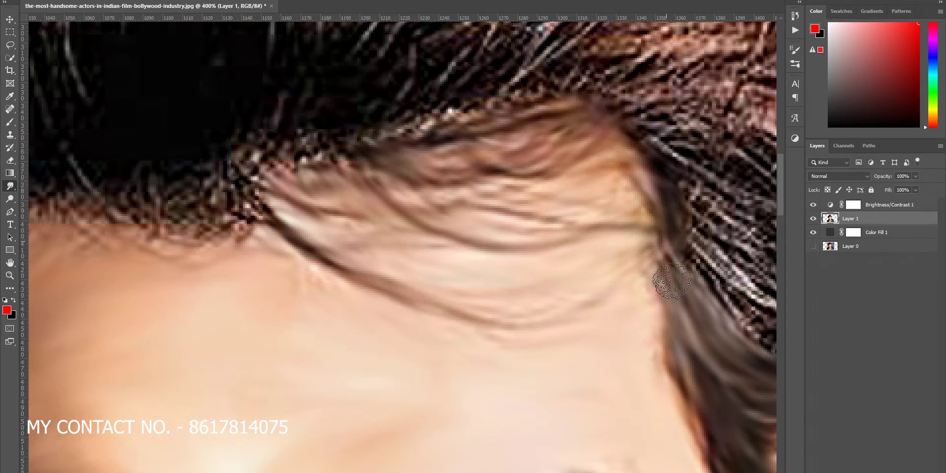
pyautogui.scroll(1, 433, 256)
pyautogui.hscroll(-3, 434, 256)
pyautogui.scroll(-1, 368, 257)
pyautogui.scroll(-1, 261, 243)
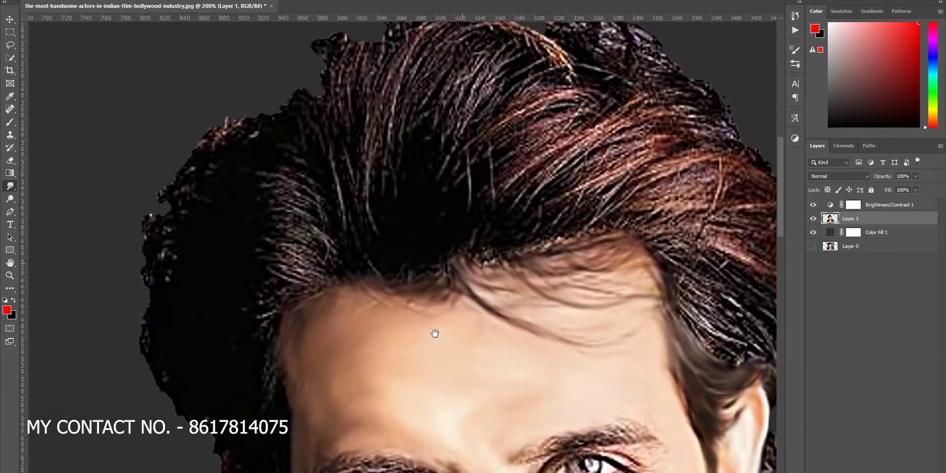
pyautogui.scroll(1, 433, 332)
pyautogui.scroll(1, 680, 338)
pyautogui.hscroll(-1, 681, 338)
pyautogui.moveTo(457, 315); pyautogui.dragTo(464, 165)
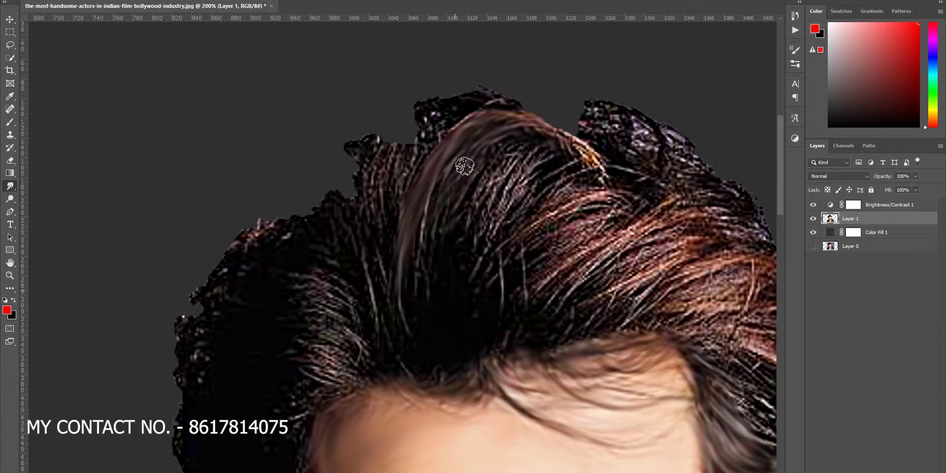
pyautogui.moveTo(434, 296); pyautogui.dragTo(386, 179)
pyautogui.moveTo(424, 222); pyautogui.dragTo(425, 159)
# Step: Smooth both eyes' speckled upper lids and lash lines, plus the area under the left eye
pyautogui.scroll(-5, 509, 335)
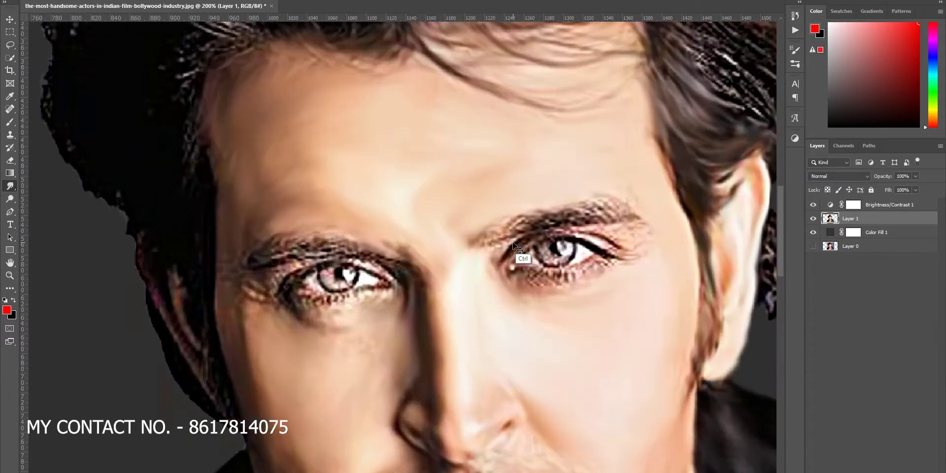
pyautogui.scroll(1, 513, 197)
pyautogui.hscroll(2, 478, 279)
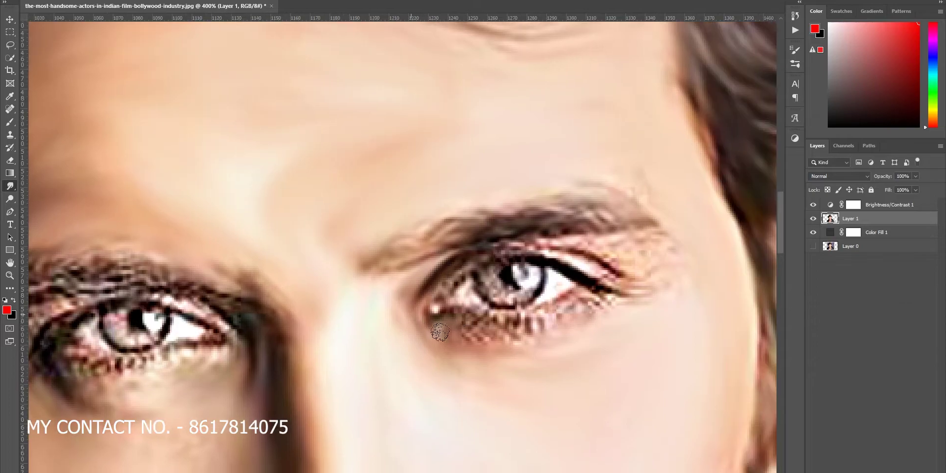
pyautogui.moveTo(480, 250); pyautogui.dragTo(646, 262)
pyautogui.moveTo(567, 242); pyautogui.dragTo(653, 312)
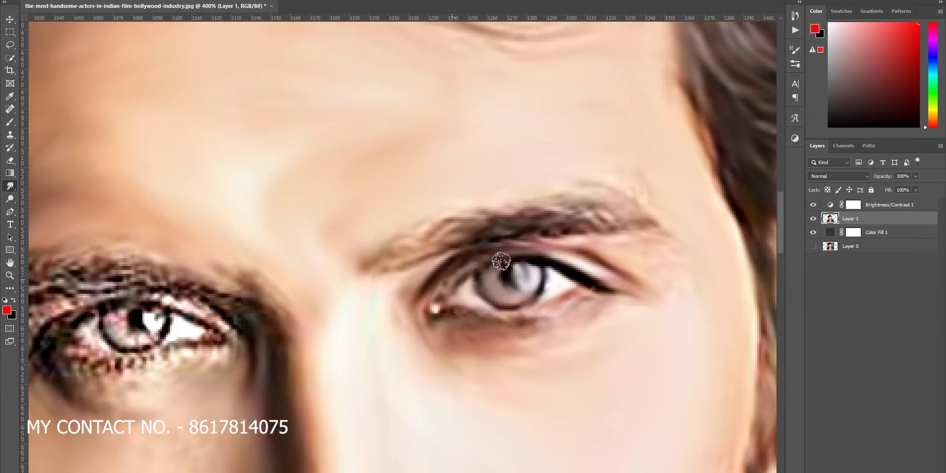
pyautogui.hscroll(-4, 476, 320)
pyautogui.moveTo(522, 293)
pyautogui.mouseDown()
pyautogui.moveTo(414, 269)
pyautogui.moveTo(379, 292)
pyautogui.mouseUp()
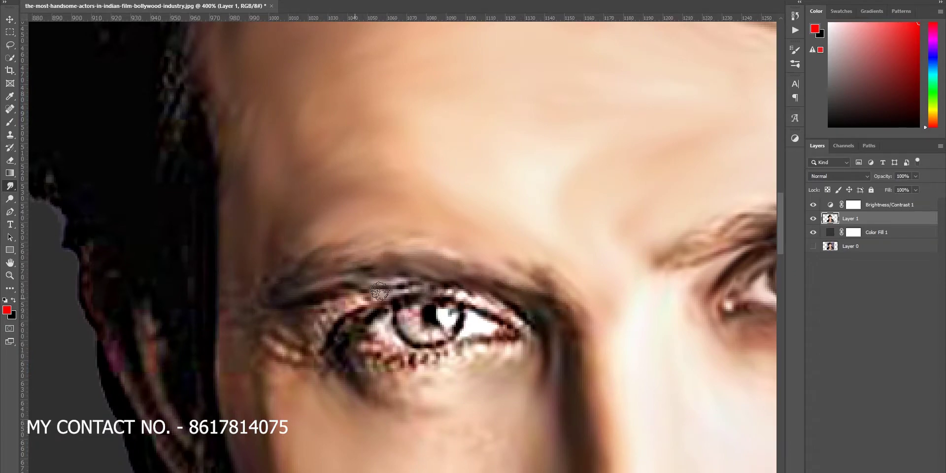
pyautogui.moveTo(305, 364); pyautogui.dragTo(471, 295)
pyautogui.moveTo(432, 360); pyautogui.dragTo(346, 336)
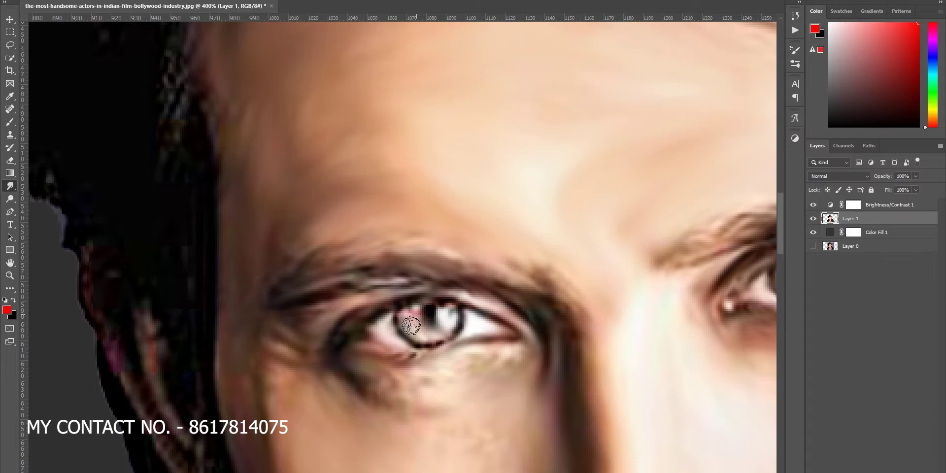
# Step: Open the Brush Settings panel with F5
pyautogui.scroll(-2, 222, 342)
pyautogui.scroll(-2, 296, 314)
pyautogui.scroll(-2, 353, 355)
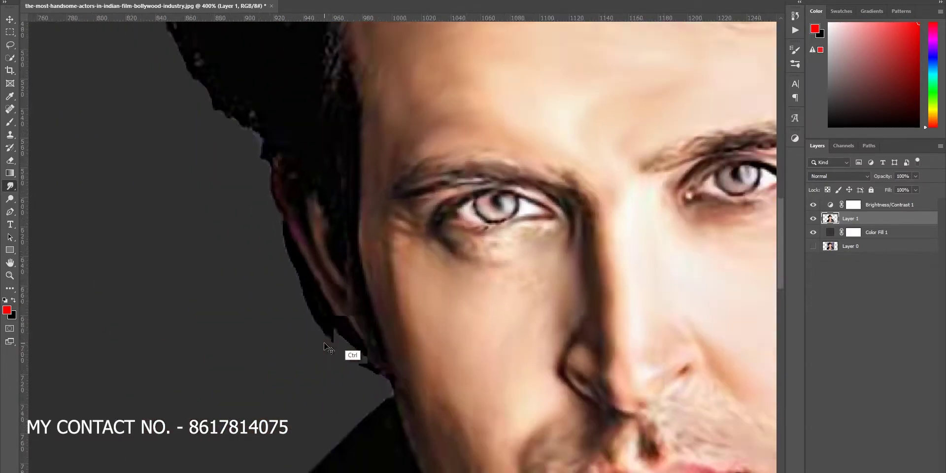
pyautogui.scroll(-2, 671, 231)
pyautogui.scroll(5, 587, 334)
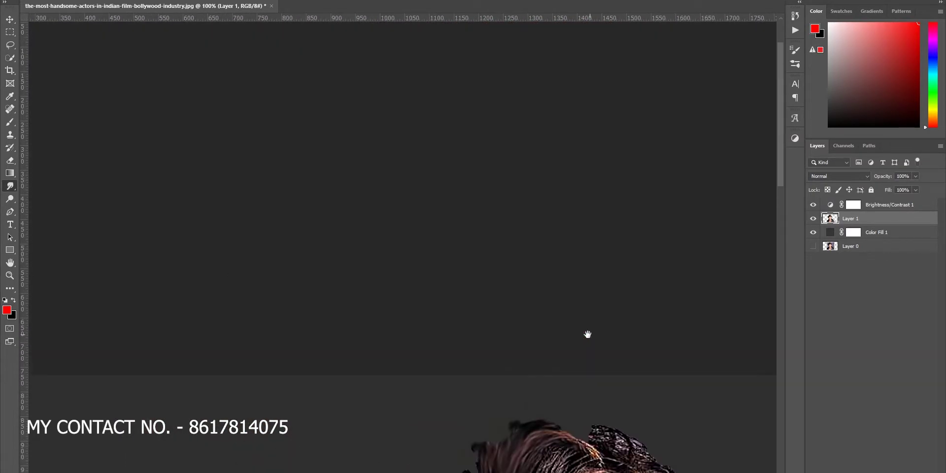
pyautogui.scroll(-3, 409, 120)
pyautogui.press('F5')
pyautogui.scroll(-3, 781, 155)
pyautogui.scroll(-3, 781, 158)
# Step: Choose a multi-bristle brush tip in Brush Settings for the Smudge tool
pyautogui.scroll(-3, 780, 152)
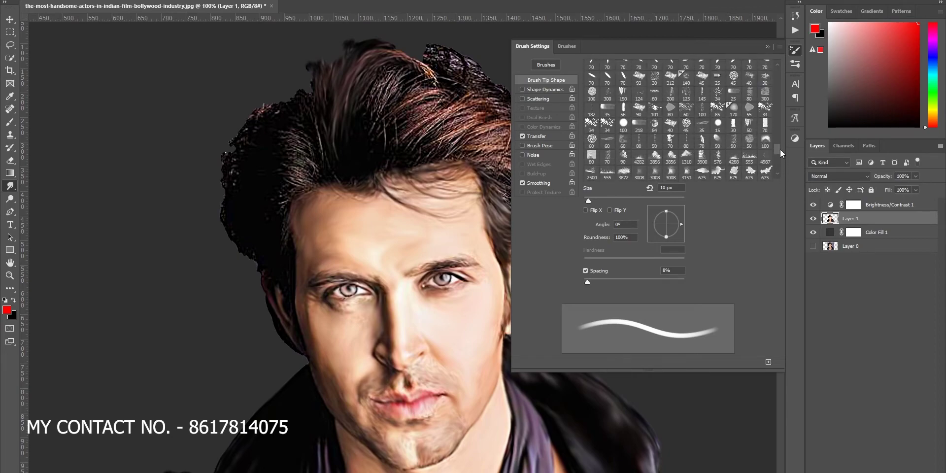
pyautogui.scroll(-3, 780, 143)
pyautogui.scroll(-3, 780, 141)
pyautogui.scroll(-3, 777, 130)
pyautogui.click(703, 143)
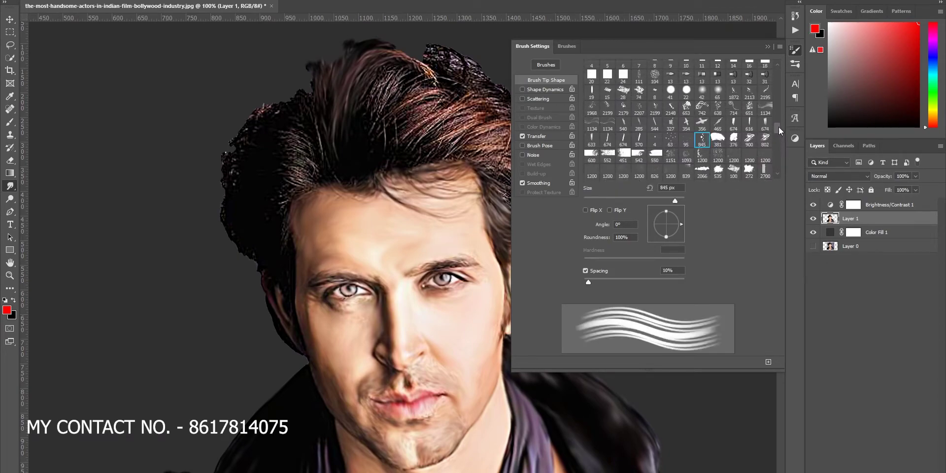
pyautogui.click(767, 46)
# Step: Browse the PiXimperfect Hair Brushes folder in the brush preset picker
pyautogui.rightClick(68, 283)
pyautogui.scroll(-3, 68, 283)
pyautogui.scroll(3, 68, 283)
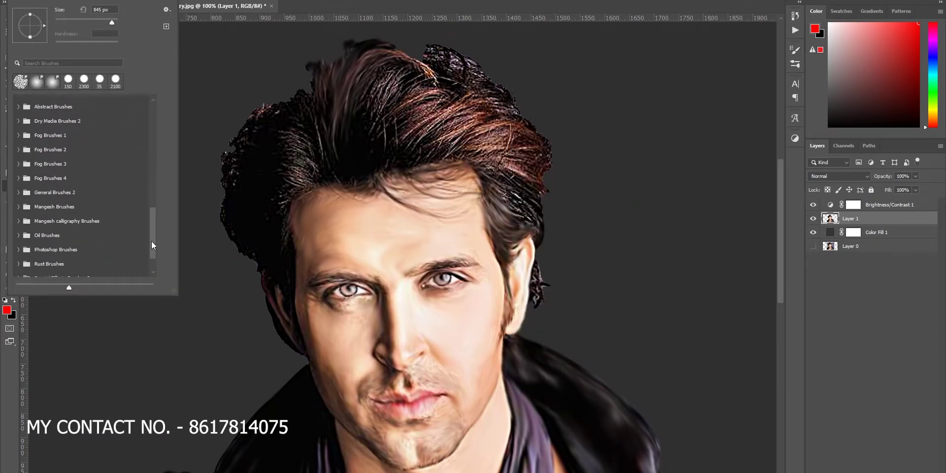
pyautogui.scroll(3, 20, 165)
pyautogui.click(19, 162)
pyautogui.scroll(-1, 74, 197)
pyautogui.press('Return')
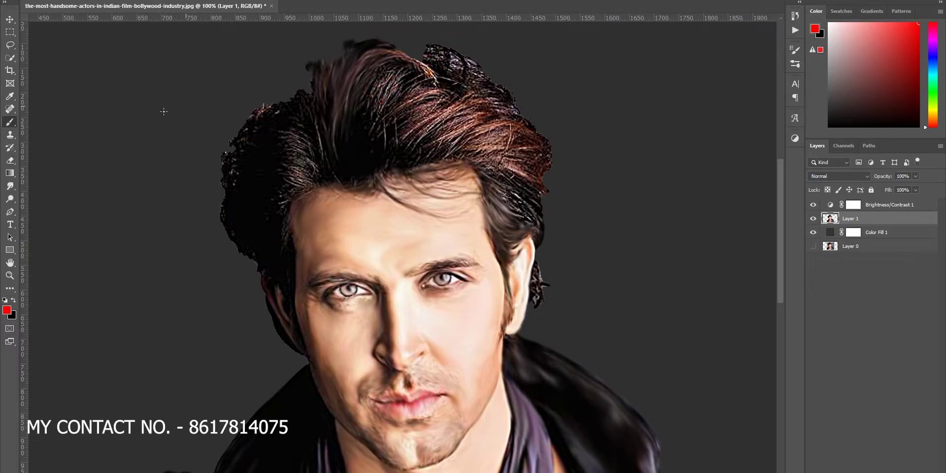
pyautogui.rightClick(69, 284)
pyautogui.click(19, 105)
pyautogui.scroll(-3, 74, 187)
pyautogui.press('Return')
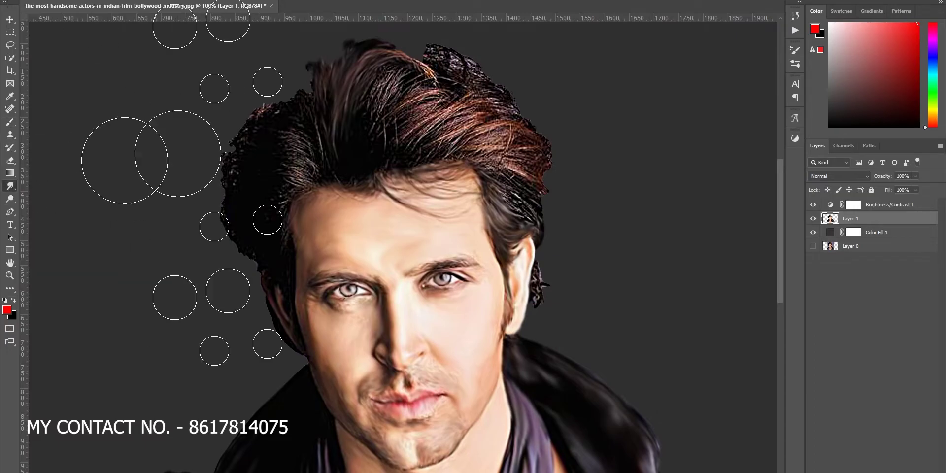
# Step: Zoom in to 300% and smudge the dark crown hair into streaky strands with a larger brush
pyautogui.hotkey('ctrl', '+')
pyautogui.hotkey('ctrl', '+')
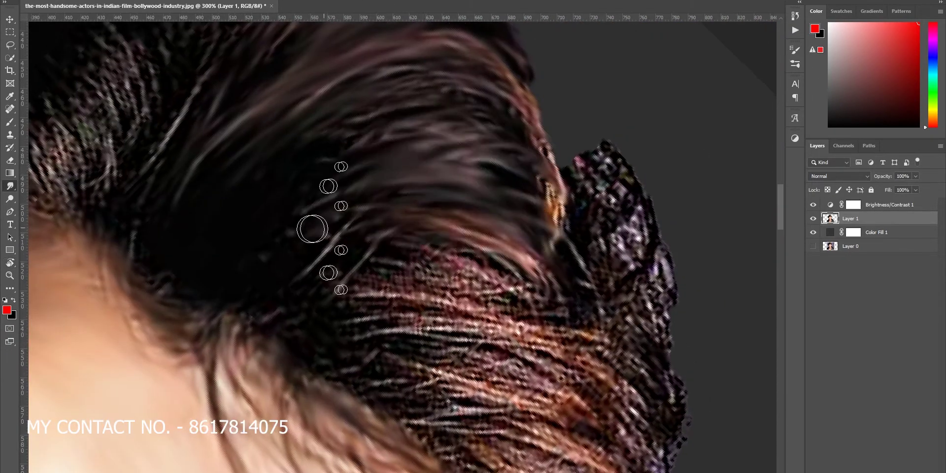
pyautogui.moveTo(313, 227)
pyautogui.mouseDown()
pyautogui.moveTo(524, 271)
pyautogui.moveTo(417, 273)
pyautogui.moveTo(434, 159)
pyautogui.mouseUp()
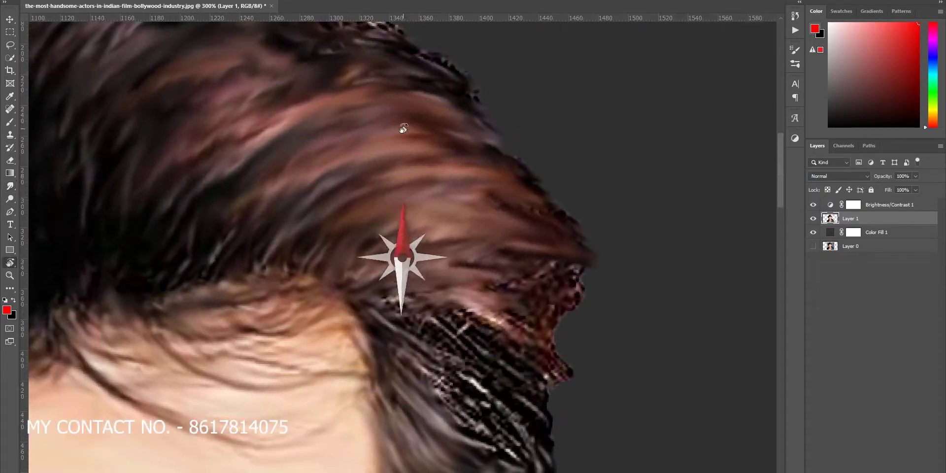
pyautogui.moveTo(402, 254)
pyautogui.mouseDown()
pyautogui.moveTo(440, 343)
pyautogui.moveTo(567, 276)
pyautogui.mouseUp()
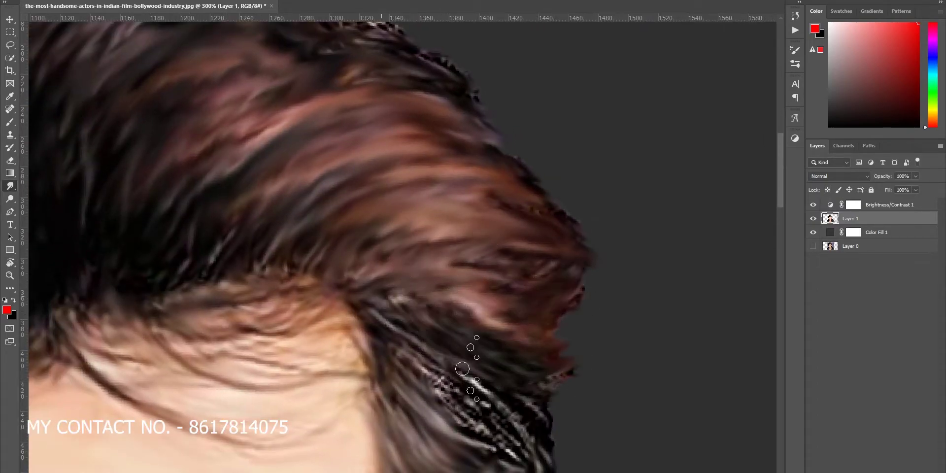
pyautogui.moveTo(468, 345); pyautogui.dragTo(440, 237)
pyautogui.moveTo(444, 321)
pyautogui.mouseDown()
pyautogui.moveTo(429, 264)
pyautogui.moveTo(362, 183)
pyautogui.moveTo(431, 217)
pyautogui.moveTo(339, 338)
pyautogui.moveTo(211, 205)
pyautogui.moveTo(227, 225)
pyautogui.moveTo(126, 253)
pyautogui.moveTo(229, 308)
pyautogui.moveTo(344, 203)
pyautogui.moveTo(262, 319)
pyautogui.moveTo(254, 345)
pyautogui.mouseUp()
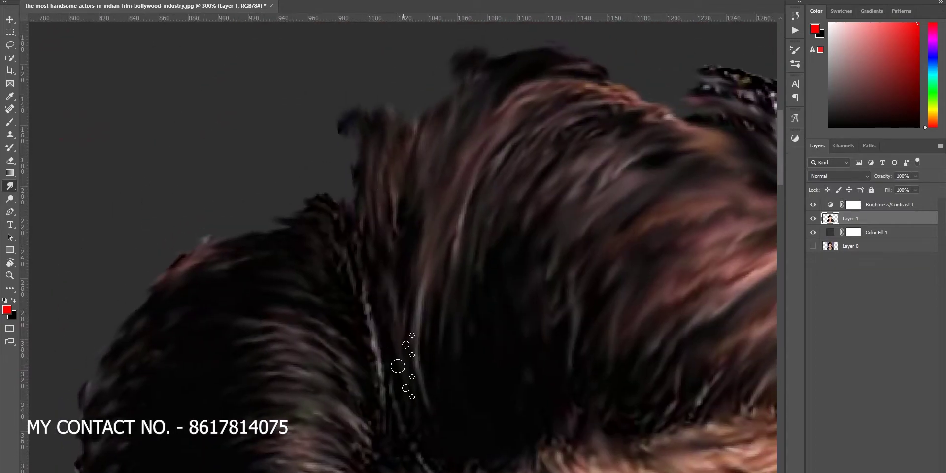
pyautogui.rightClick(401, 376)
pyautogui.press('Return')
pyautogui.hotkey('ctrl', '1')
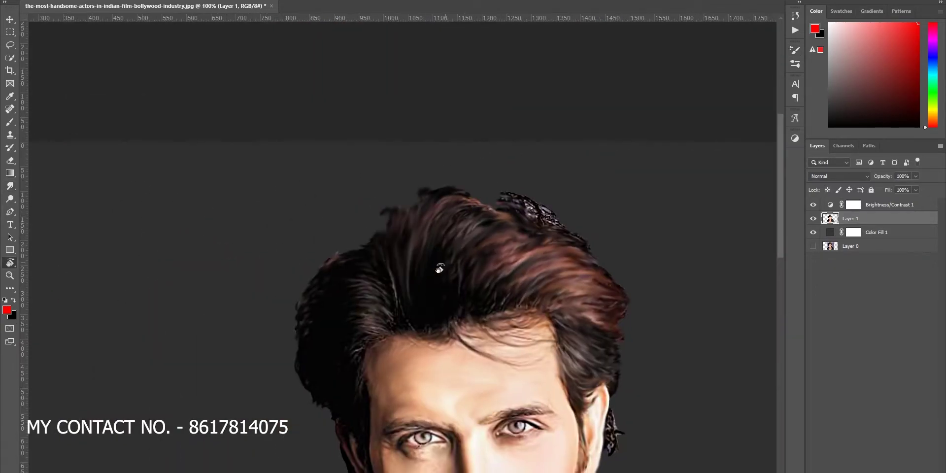
# Step: Deselect, then smudge the jagged strands on top and the right side of the head smooth
pyautogui.hotkey('ctrl', 'd')
pyautogui.moveTo(418, 296); pyautogui.dragTo(449, 250)
pyautogui.moveTo(446, 289); pyautogui.dragTo(484, 228)
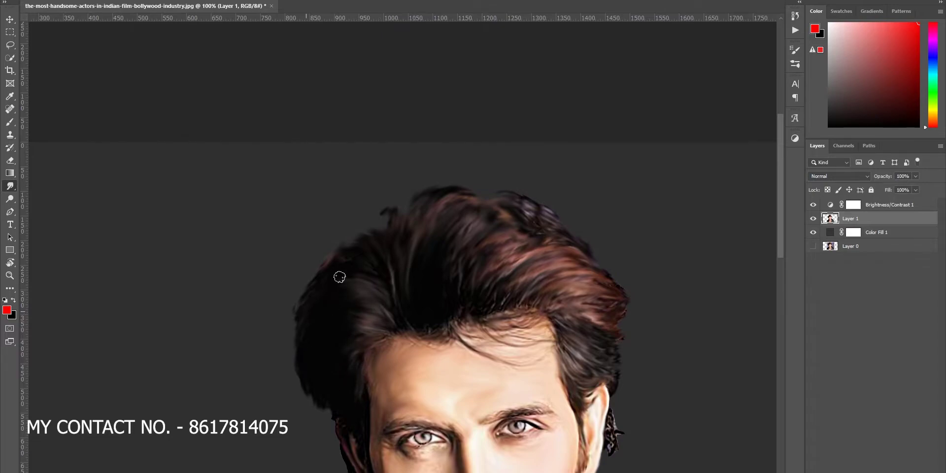
pyautogui.moveTo(373, 247); pyautogui.dragTo(389, 183)
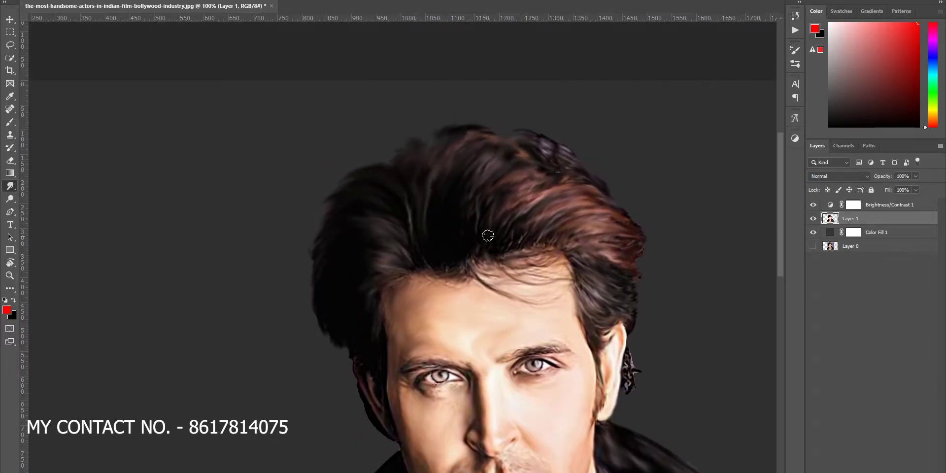
pyautogui.moveTo(557, 245)
pyautogui.mouseDown()
pyautogui.moveTo(507, 194)
pyautogui.moveTo(638, 269)
pyautogui.moveTo(629, 300)
pyautogui.moveTo(629, 213)
pyautogui.mouseUp()
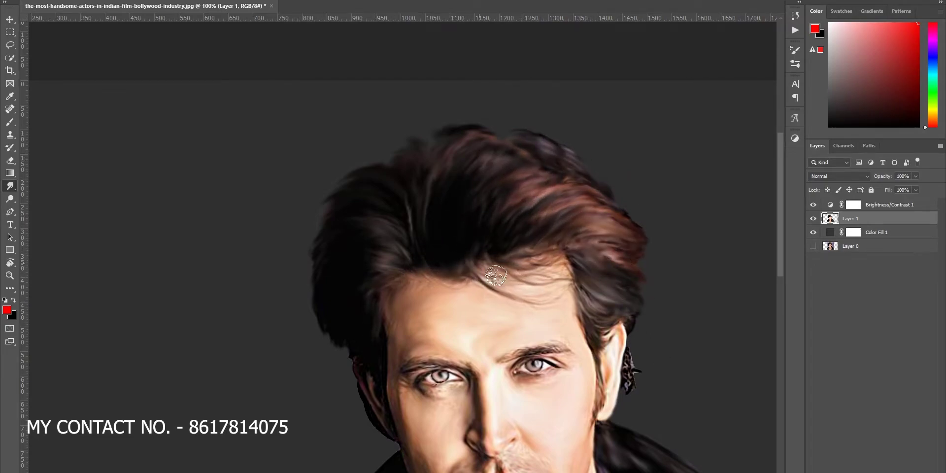
pyautogui.scroll(2, 401, 328)
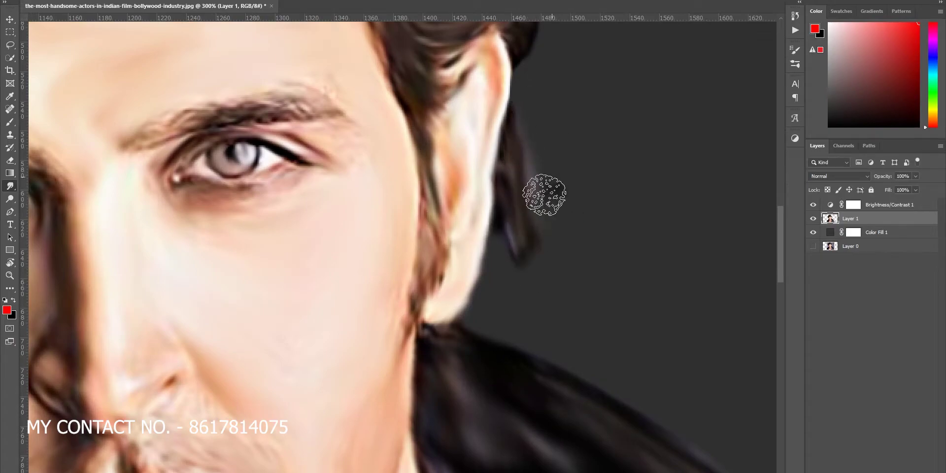
pyautogui.scroll(-3, 439, 200)
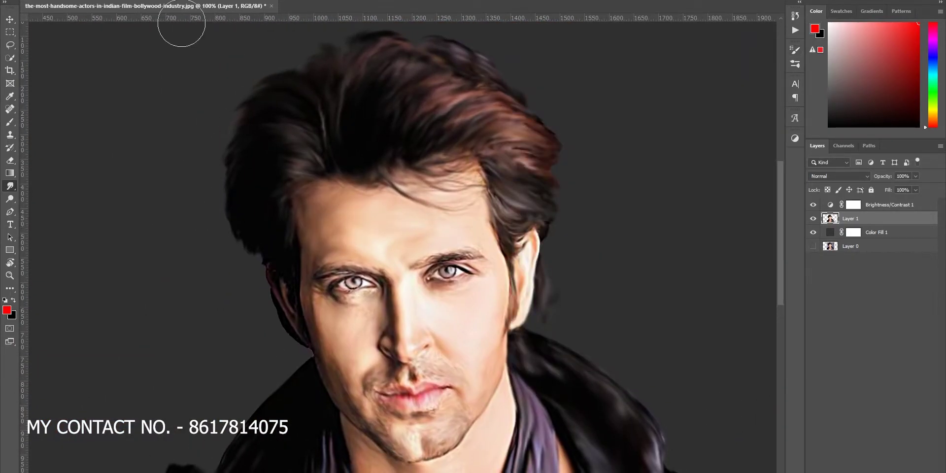
# Step: Smudge the skin around the nose, lips and eyebrows smooth at close zoom
pyautogui.scroll(3, 416, 184)
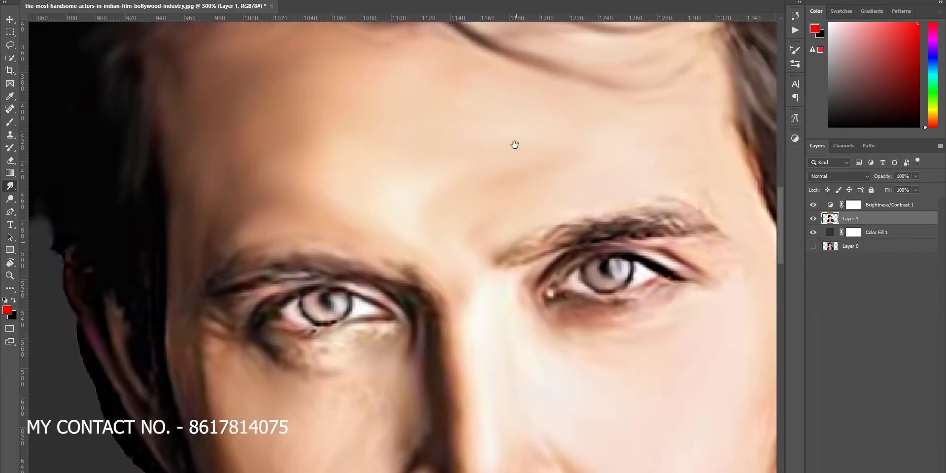
pyautogui.scroll(-5, 515, 144)
pyautogui.scroll(-2, 375, 315)
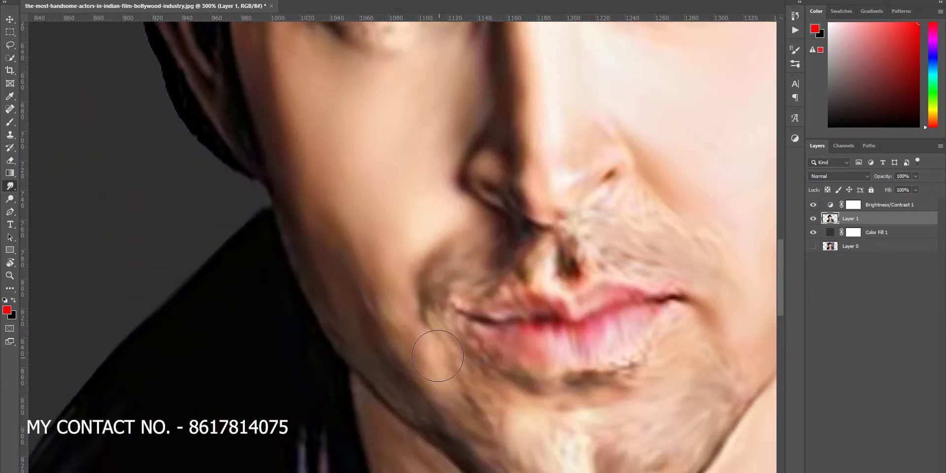
pyautogui.scroll(-3, 376, 313)
pyautogui.hscroll(2, 376, 313)
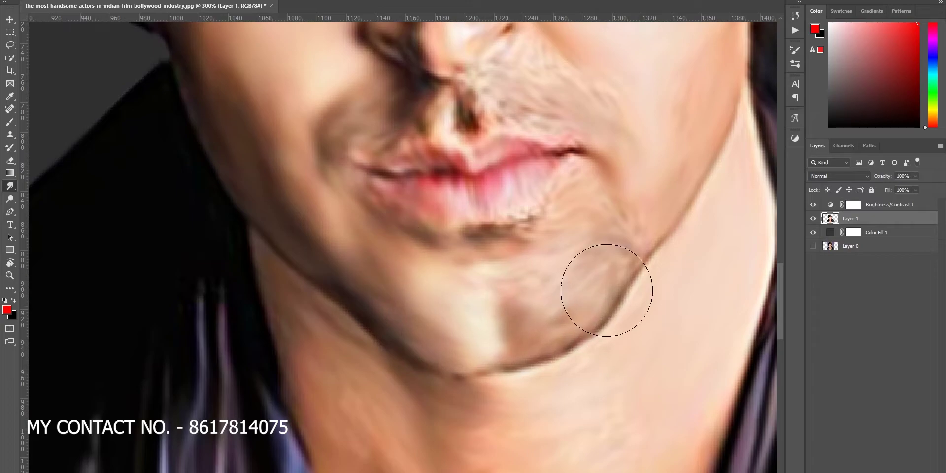
pyautogui.scroll(3, 481, 270)
pyautogui.hscroll(2, 481, 270)
pyautogui.scroll(3, 574, 131)
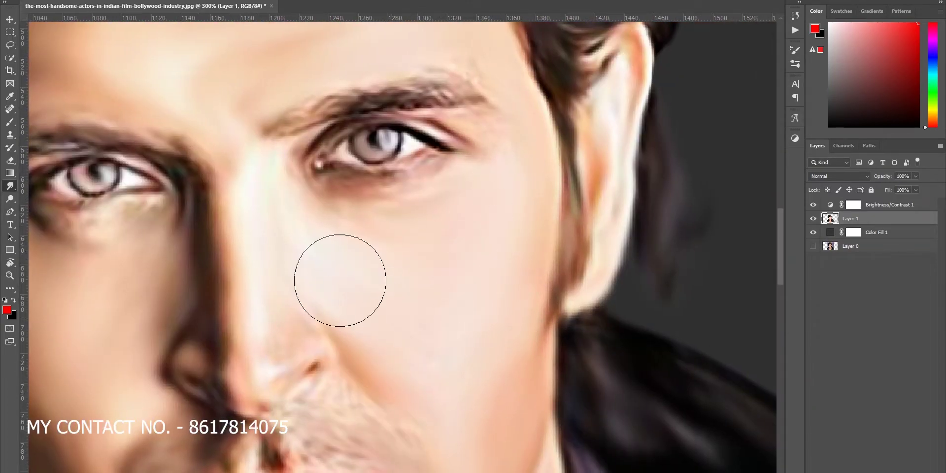
pyautogui.hscroll(-3, 443, 335)
pyautogui.scroll(-1, 443, 335)
pyautogui.scroll(-2, 523, 251)
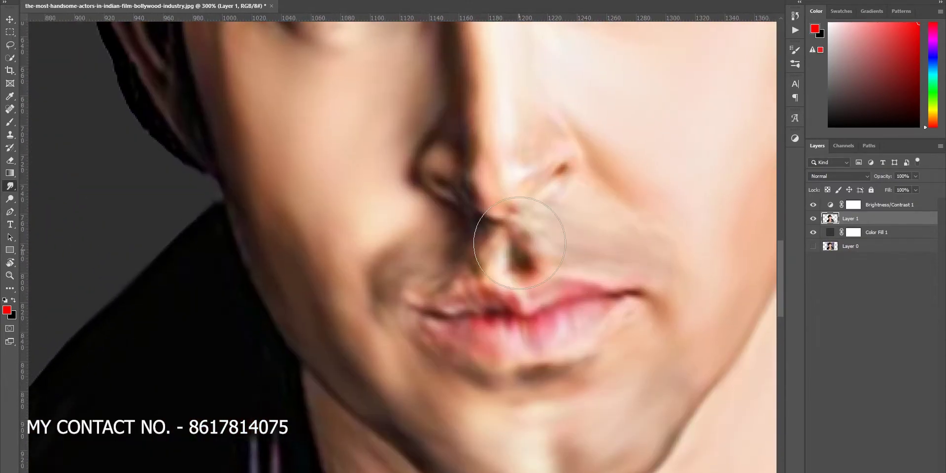
pyautogui.scroll(1, 520, 243)
pyautogui.scroll(1, 570, 296)
pyautogui.scroll(3, 486, 158)
pyautogui.scroll(1, 675, 159)
pyautogui.hscroll(2, 675, 159)
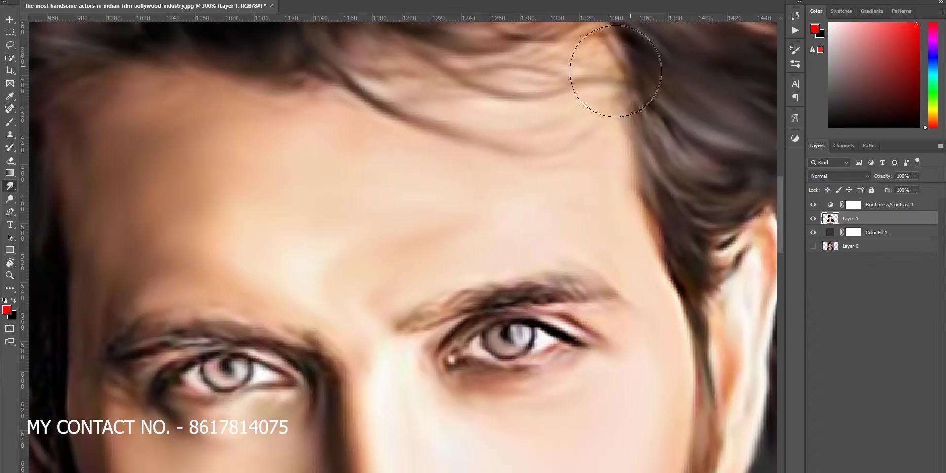
pyautogui.scroll(2, 615, 71)
pyautogui.scroll(-2, 450, 212)
pyautogui.hscroll(-2, 450, 211)
pyautogui.scroll(-8, 428, 274)
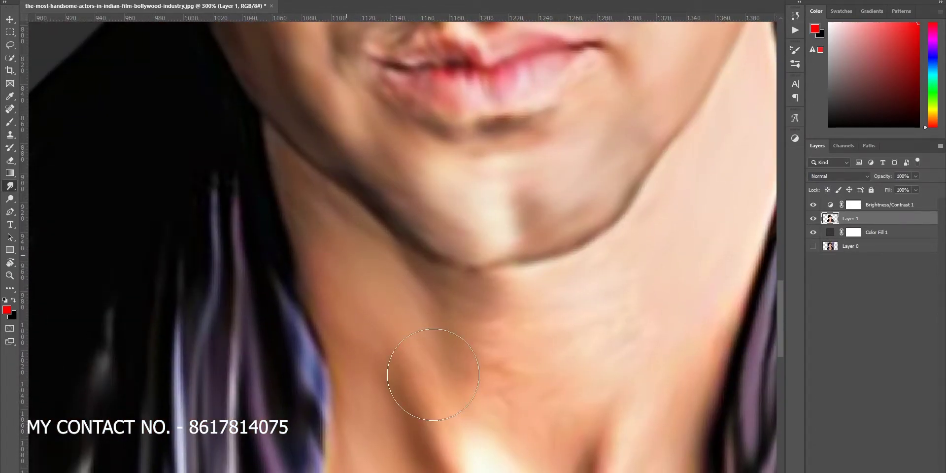
pyautogui.scroll(2, 659, 289)
pyautogui.hscroll(2, 659, 289)
pyautogui.scroll(-5, 640, 276)
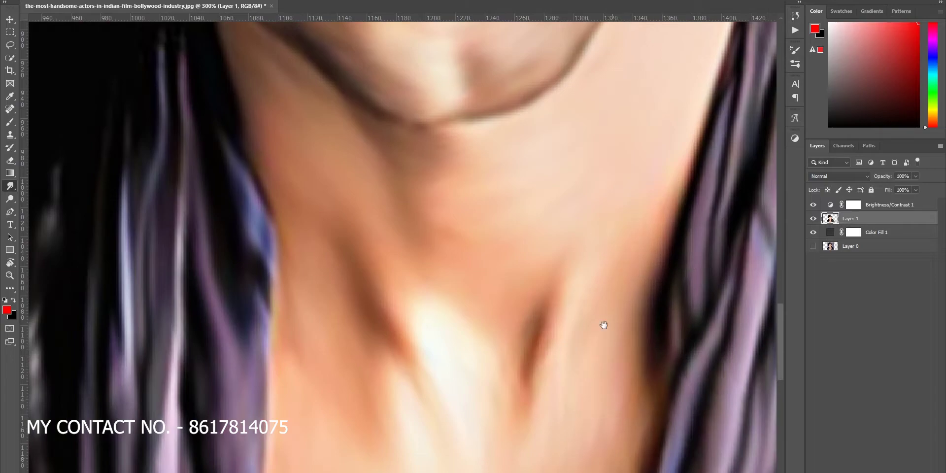
pyautogui.scroll(-3, 603, 325)
pyautogui.scroll(5, 469, 295)
pyautogui.hscroll(-1, 469, 296)
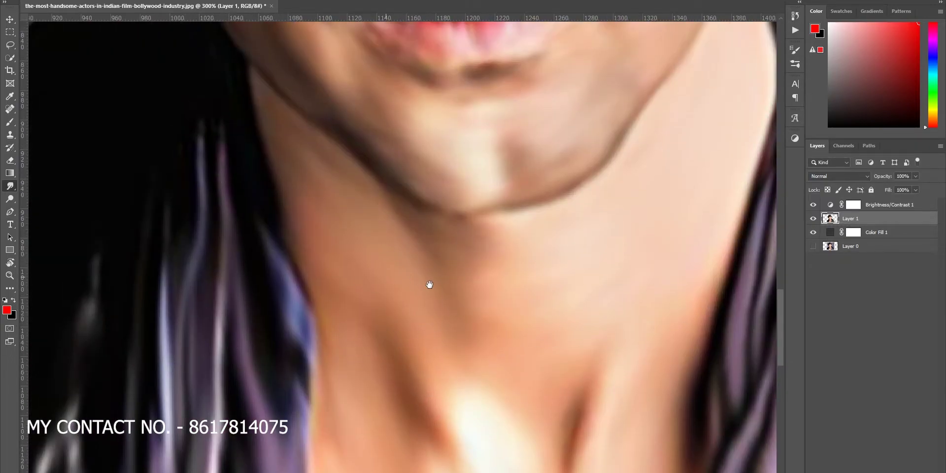
pyautogui.scroll(-5, 712, 376)
pyautogui.scroll(2, 513, 345)
pyautogui.scroll(4, 485, 234)
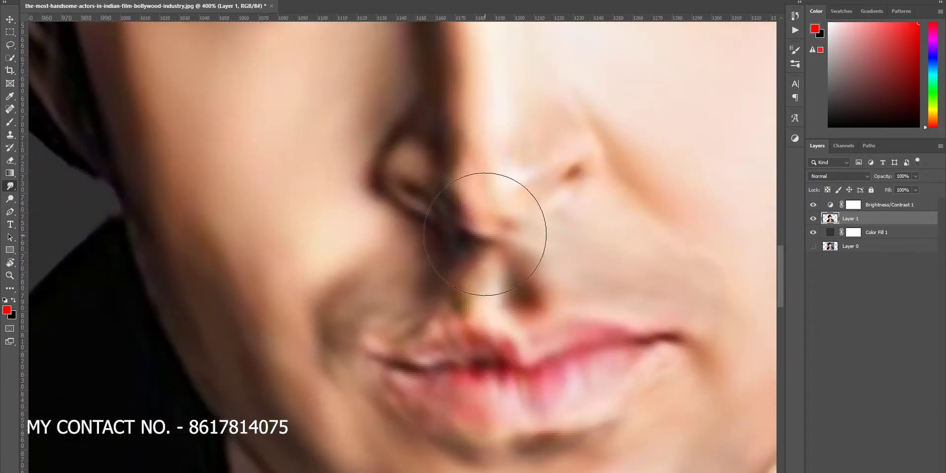
# Step: Enlarge the smoothing brush, blend the neck, then start transforming the portrait layer
pyautogui.press(']')
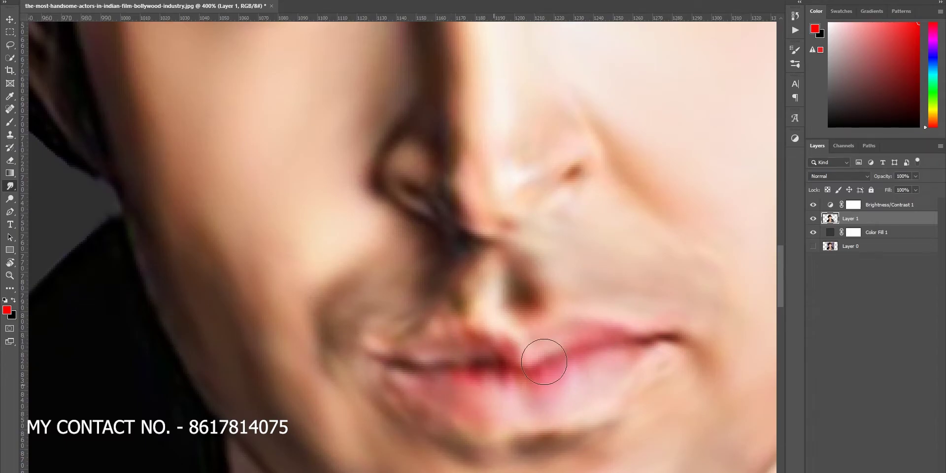
pyautogui.scroll(5, 540, 369)
pyautogui.hscroll(1, 539, 243)
pyautogui.hscroll(1, 532, 245)
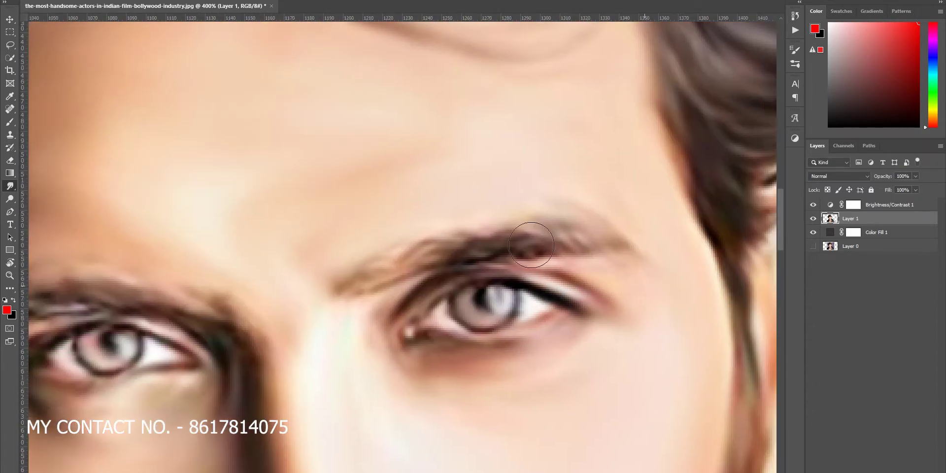
pyautogui.hscroll(-5, 417, 359)
pyautogui.scroll(-2, 313, 342)
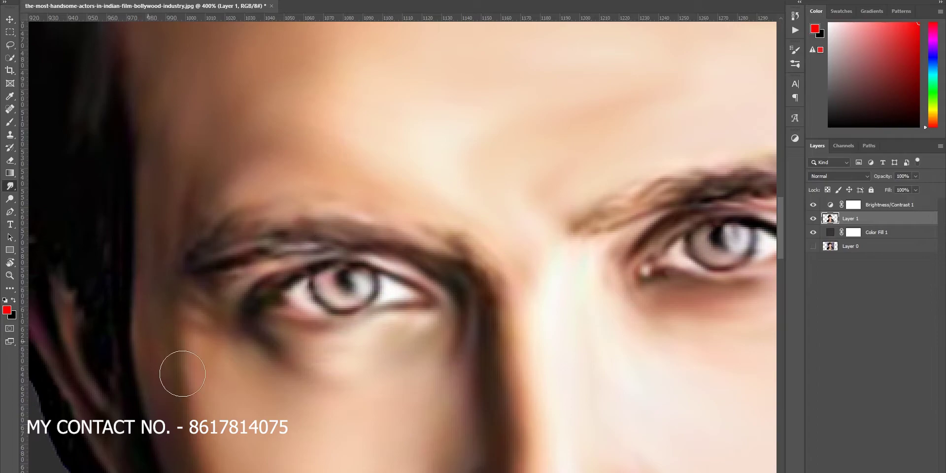
pyautogui.hscroll(-3, 180, 370)
pyautogui.scroll(-1, 179, 370)
pyautogui.scroll(-2, 402, 383)
pyautogui.scroll(-2, 524, 243)
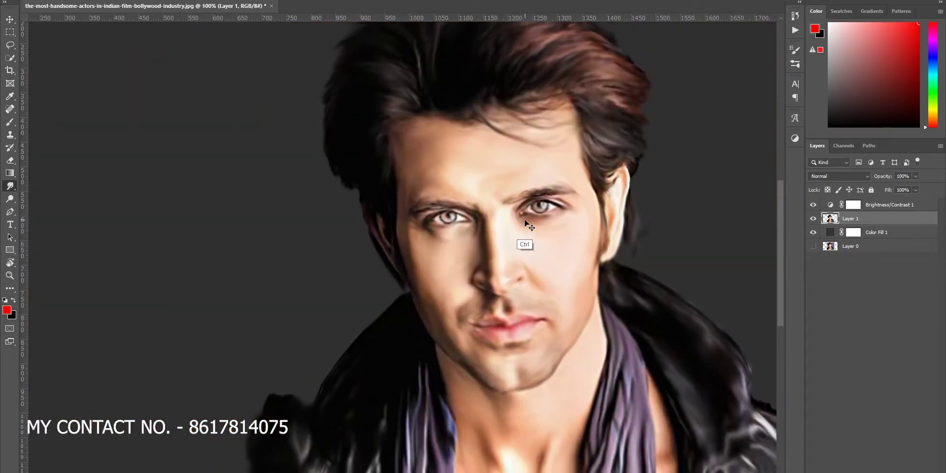
pyautogui.hotkey('ctrl', 't')
# Step: Nudge the portrait slightly left and add a new empty layer
pyautogui.scroll(-1, 447, 291)
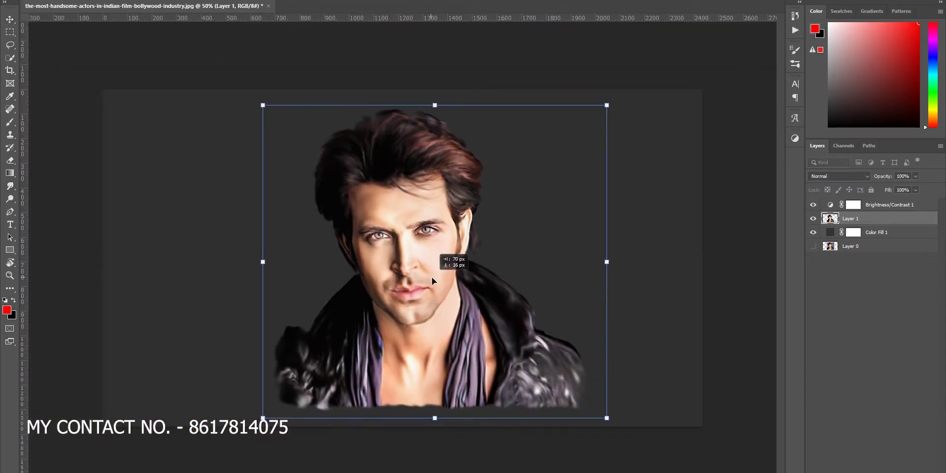
pyautogui.moveTo(432, 277); pyautogui.dragTo(423, 277)
pyautogui.press('Return')
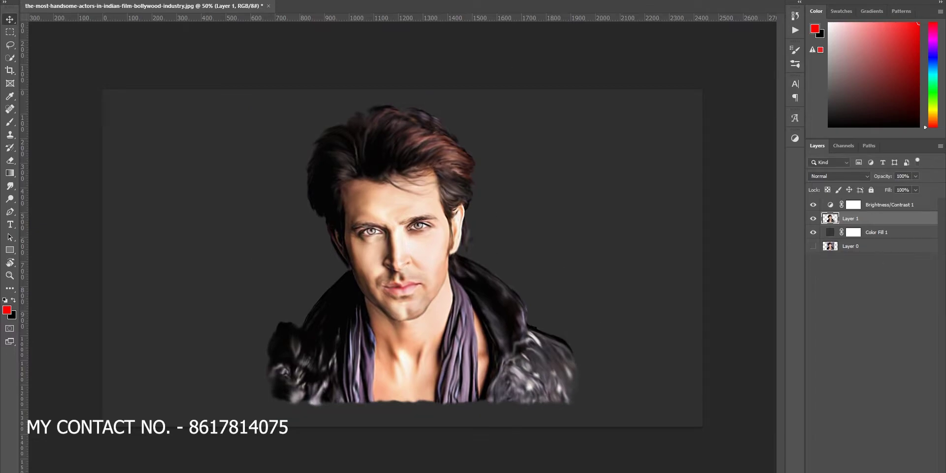
pyautogui.hotkey('ctrl', 'shift', 'alt', 'n')
pyautogui.hotkey('ctrl', 'alt', 'g')
# Step: Switch to the Brush tool and browse presets such as Charcoal Large Smear and Sampled Brush 9 15
pyautogui.press('b')
pyautogui.scroll(2, 551, 196)
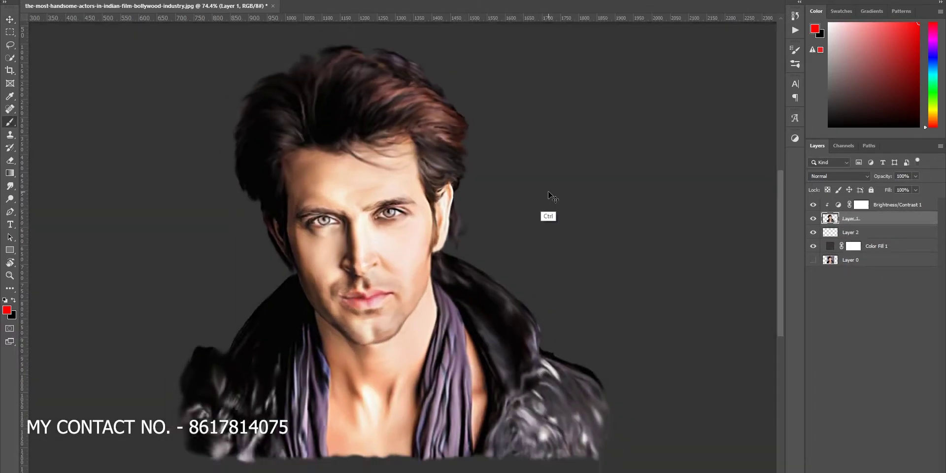
pyautogui.scroll(-2, 550, 197)
pyautogui.rightClick(550, 196)
pyautogui.scroll(-2, 614, 196)
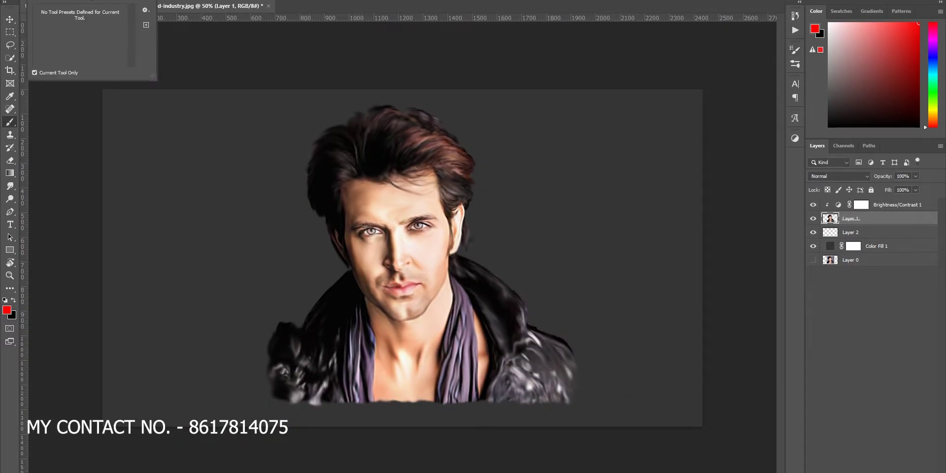
pyautogui.press('F5')
pyautogui.scroll(-2, 84, 197)
pyautogui.click(74, 192)
pyautogui.scroll(-2, 84, 222)
pyautogui.click(74, 261)
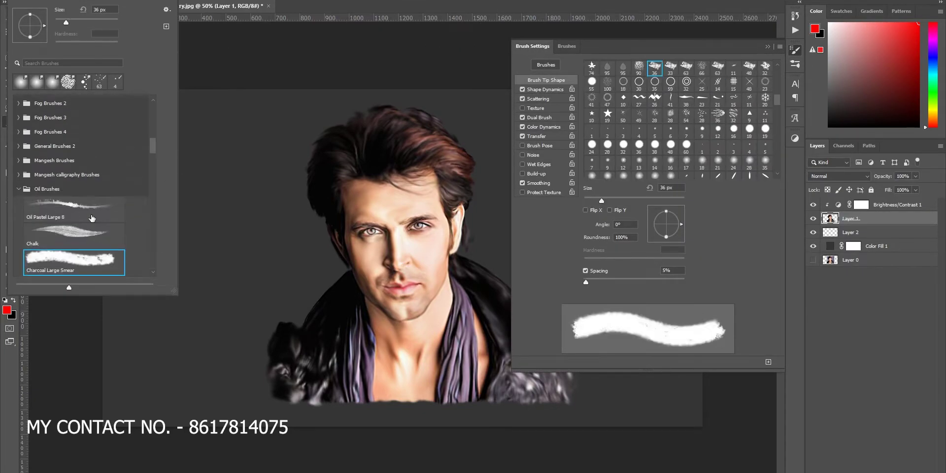
pyautogui.click(91, 218)
# Step: Select the pbbymef1 brush from the Fog Brushes 4 set
pyautogui.scroll(-3, 84, 198)
pyautogui.click(74, 185)
pyautogui.click(74, 138)
pyautogui.scroll(1, 84, 197)
pyautogui.click(74, 188)
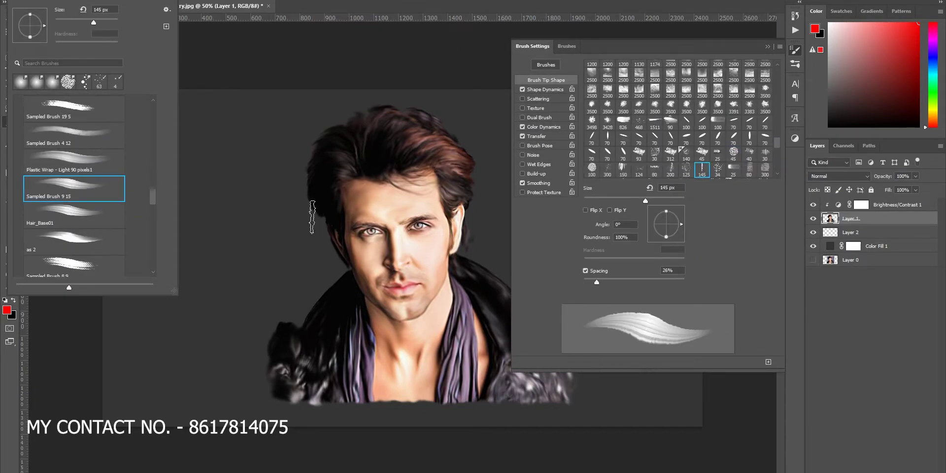
pyautogui.scroll(3, 84, 198)
pyautogui.click(18, 192)
pyautogui.click(74, 212)
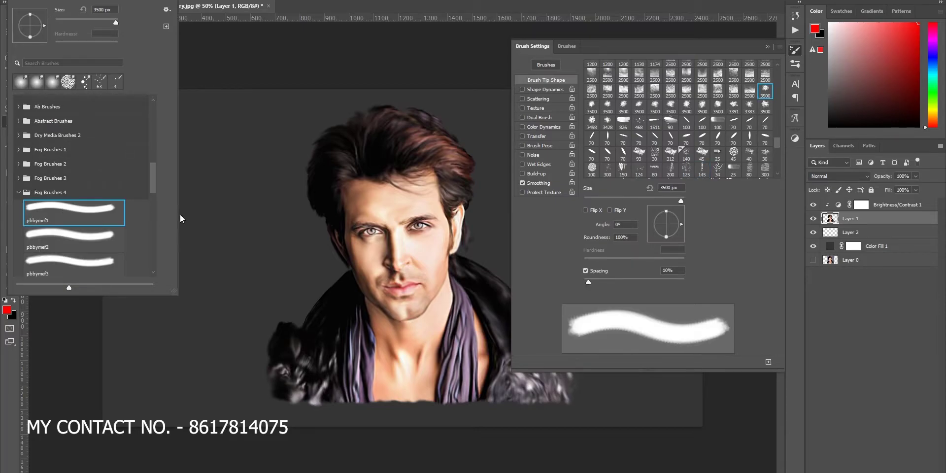
pyautogui.click(182, 219)
# Step: Pick a purple colour and paint fog behind the figure on the background layer
pyautogui.press('F5')
pyautogui.moveTo(934, 69); pyautogui.dragTo(935, 55)
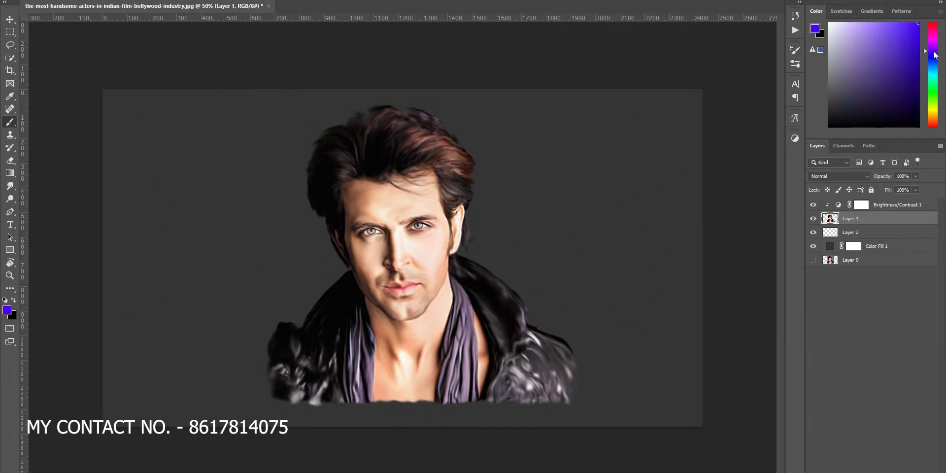
pyautogui.click(901, 29)
pyautogui.moveTo(492, 222); pyautogui.dragTo(468, 296)
pyautogui.hotkey('ctrl', 'z')
pyautogui.click(851, 232)
pyautogui.moveTo(493, 148); pyautogui.dragTo(532, 295)
pyautogui.moveTo(444, 128)
pyautogui.mouseDown()
pyautogui.moveTo(306, 335)
pyautogui.moveTo(562, 345)
pyautogui.mouseUp()
pyautogui.moveTo(345, 148); pyautogui.dragTo(463, 296)
# Step: Spread darker purple fog wider on the left and right, then choose a lighter purple
pyautogui.click(914, 69)
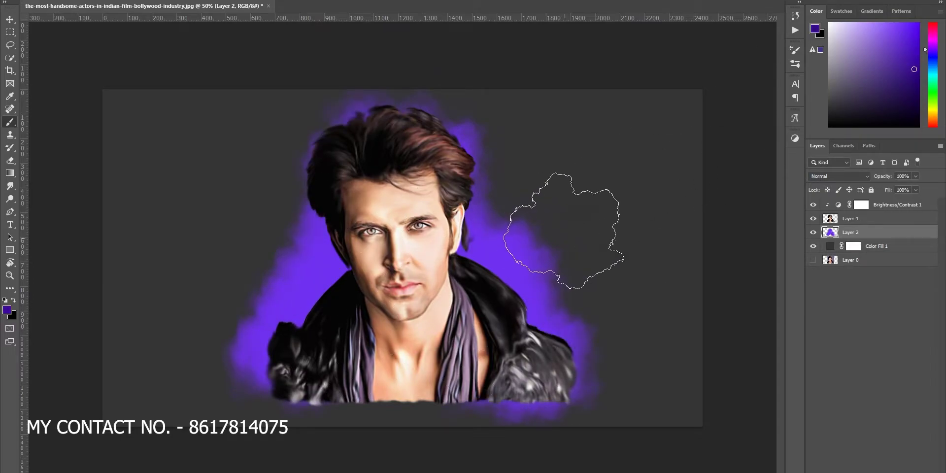
pyautogui.moveTo(592, 336); pyautogui.dragTo(493, 197)
pyautogui.moveTo(345, 188)
pyautogui.mouseDown()
pyautogui.moveTo(271, 242)
pyautogui.moveTo(276, 232)
pyautogui.mouseUp()
pyautogui.press('i')
pyautogui.press('b')
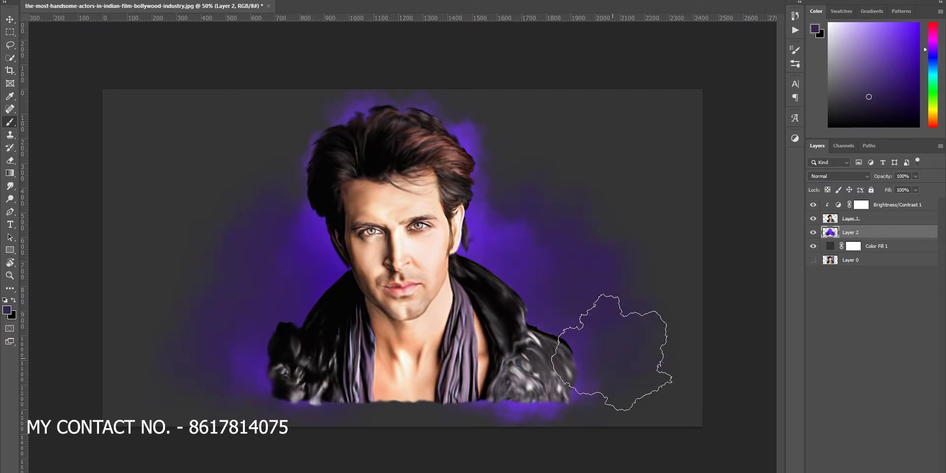
pyautogui.keyDown('alt'); pyautogui.click(275, 286); pyautogui.keyUp('alt')
# Step: Add a clipped layer, paint lavender haze over the left shoulder and purple below the chest
pyautogui.hotkey('ctrl', 'shift', 'alt', 'n')
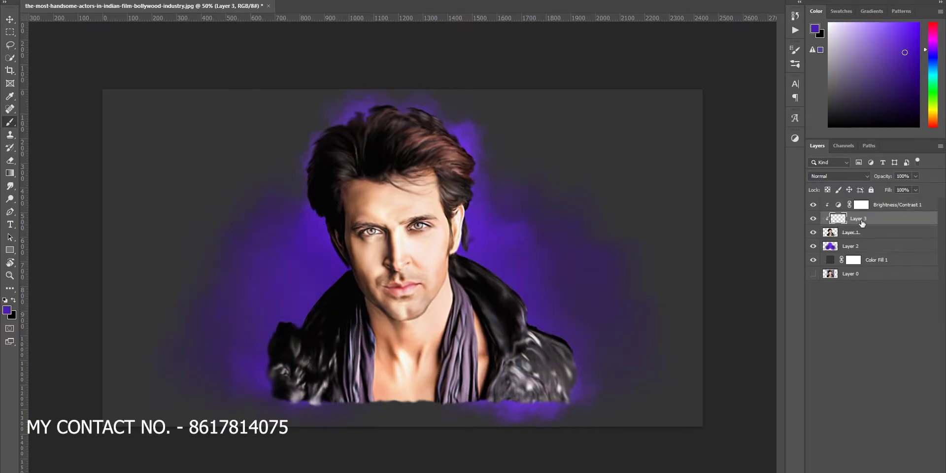
pyautogui.hotkey('ctrl', 'alt', 'g')
pyautogui.scroll(2, 404, 259)
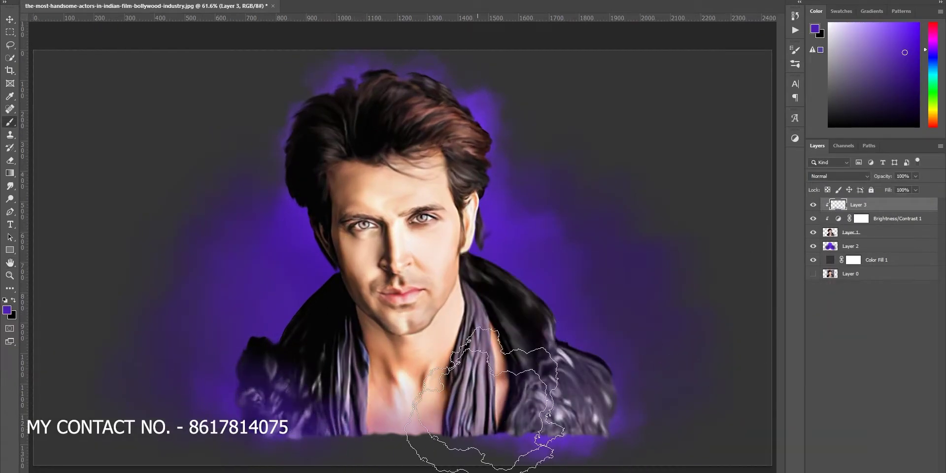
pyautogui.hotkey('ctrl', '-')
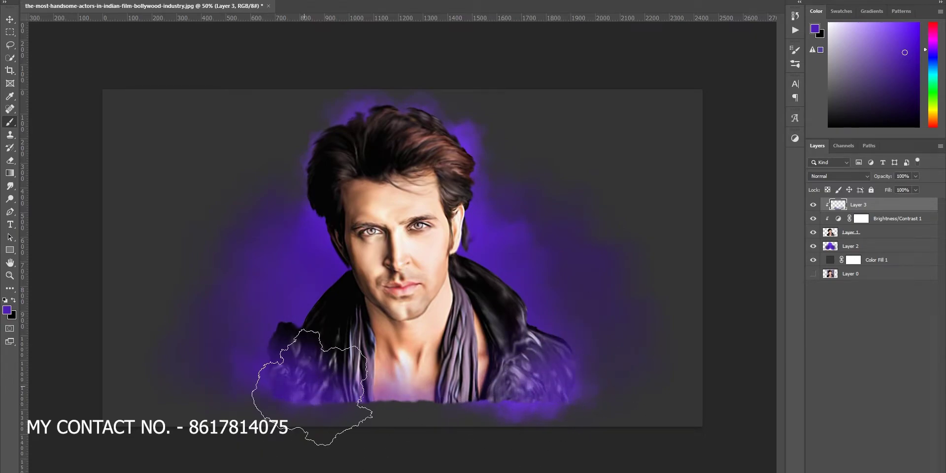
pyautogui.keyDown('alt'); pyautogui.click(275, 391); pyautogui.keyUp('alt')
pyautogui.moveTo(275, 391); pyautogui.dragTo(335, 355)
pyautogui.keyDown('alt'); pyautogui.click(402, 395); pyautogui.keyUp('alt')
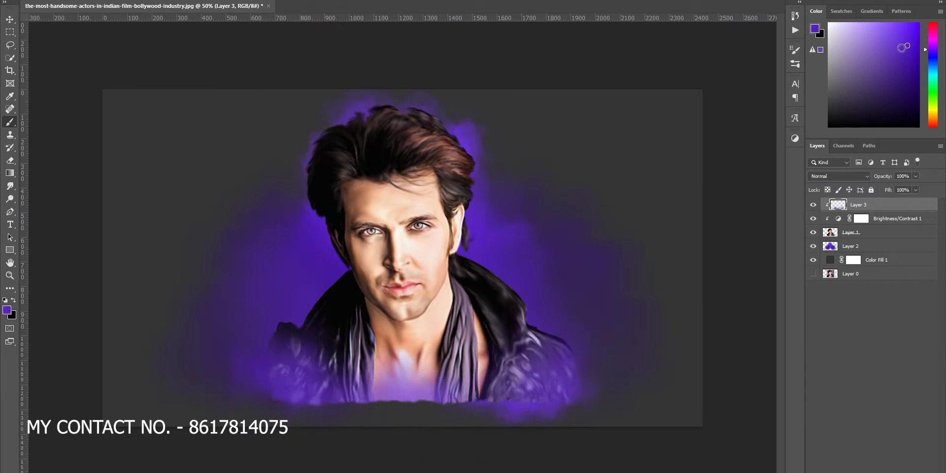
pyautogui.hotkey('alt', '[')
pyautogui.hotkey('alt', '[')
pyautogui.hotkey('alt', '[')
pyautogui.moveTo(340, 422); pyautogui.dragTo(547, 419)
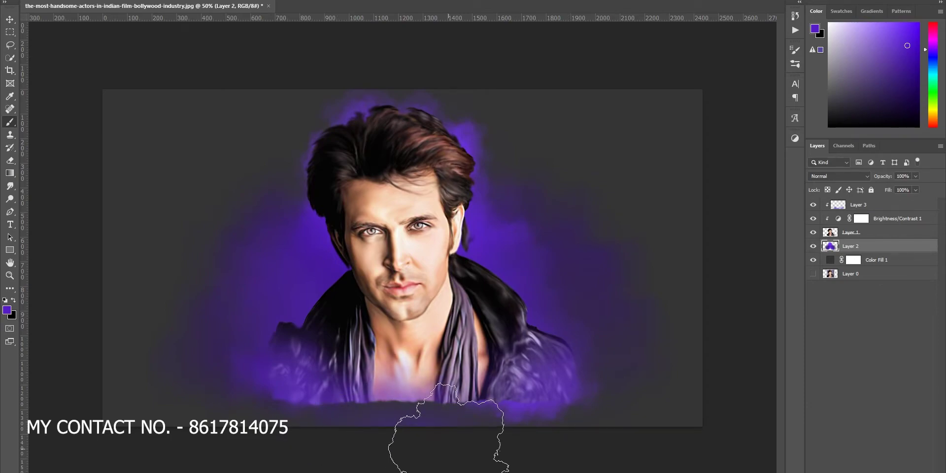
pyautogui.click(858, 205)
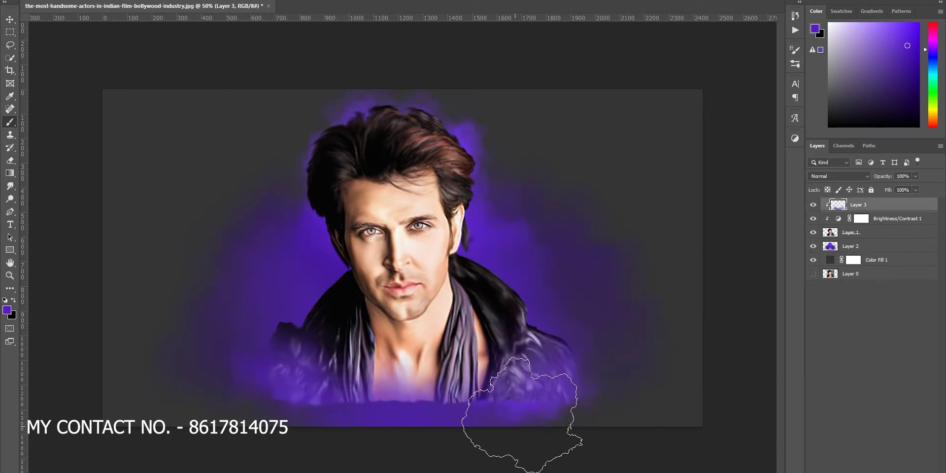
pyautogui.hotkey('alt', '[')
pyautogui.hotkey('alt', '[')
pyautogui.hotkey('alt', '[')
# Step: Try shifting the canvas crop around the fog, then return to the brush on the portrait layer
pyautogui.press('c')
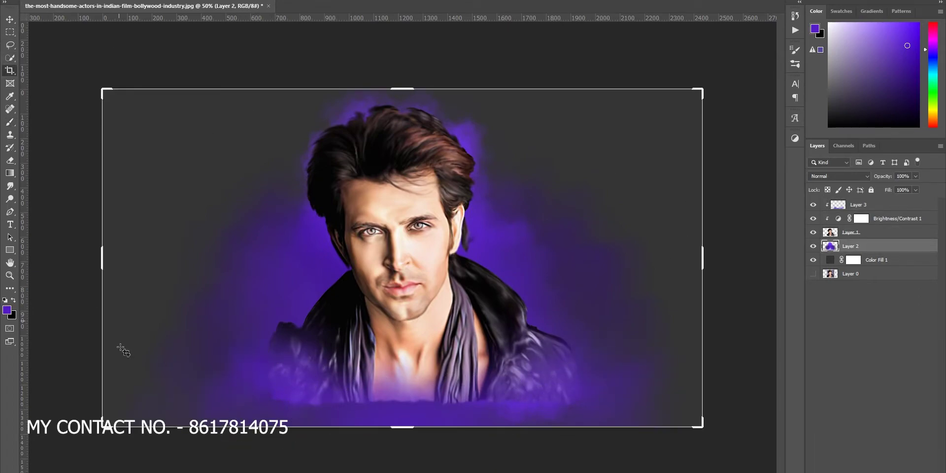
pyautogui.moveTo(376, 271); pyautogui.dragTo(407, 271)
pyautogui.press('Escape')
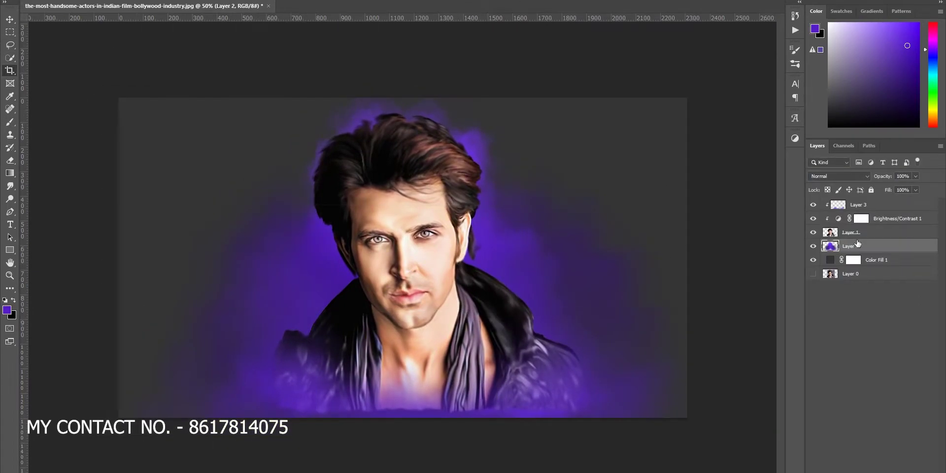
pyautogui.press('b')
pyautogui.hotkey('alt', ']')
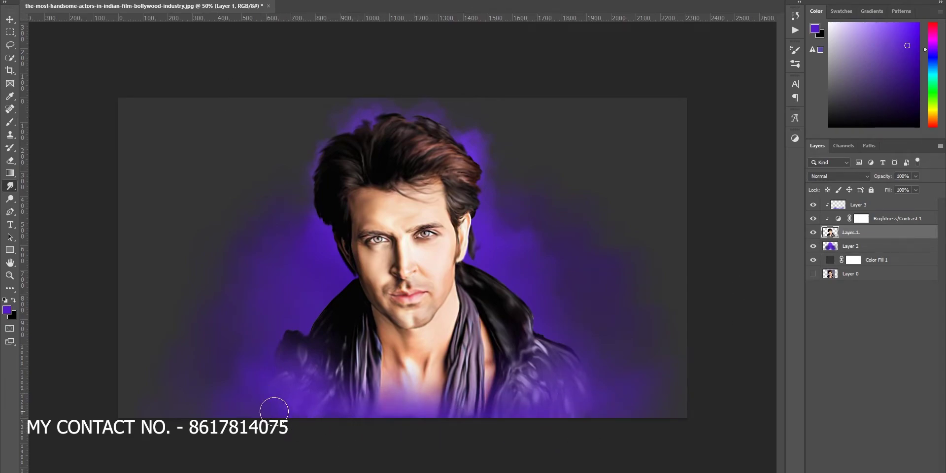
# Step: Zoom in close on the face and add a new empty layer on top
pyautogui.press('v')
pyautogui.scroll(4, 536, 217)
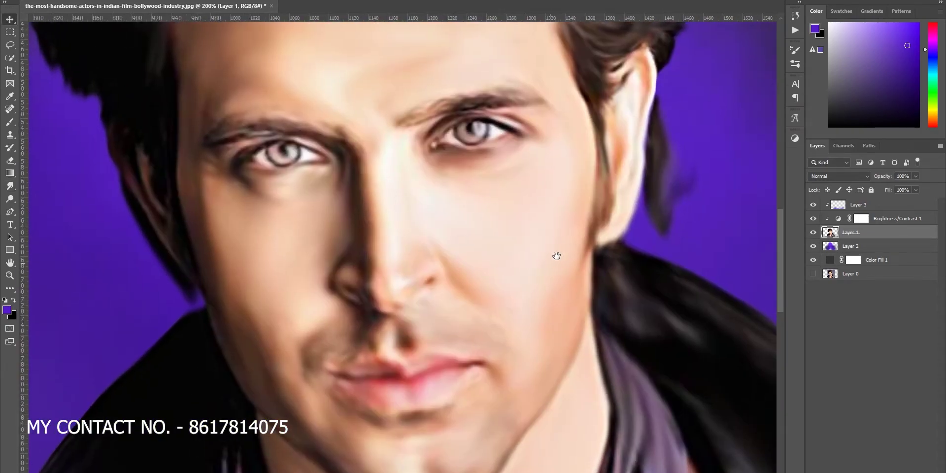
pyautogui.hotkey('ctrl', 'shift', 'alt', 'n')
# Step: Name the new layer 'hairs' and select the Hair Close hair brush
pyautogui.write('hairs')
pyautogui.press('Return')
pyautogui.press('b')
pyautogui.press('F5')
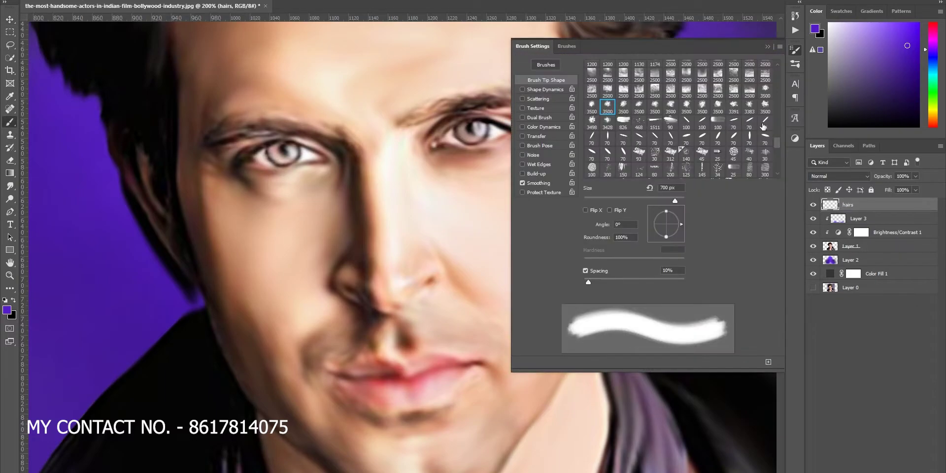
pyautogui.press('F5')
pyautogui.press('F5')
pyautogui.scroll(-2, 142, 228)
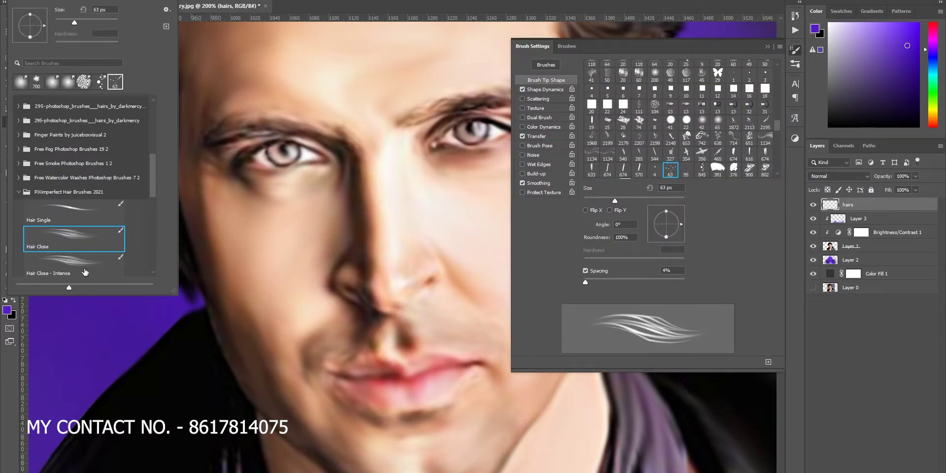
pyautogui.click(64, 242)
pyautogui.press('F5')
# Step: Paint fine strands across the crown, then pick a dark reddish-brown colour
pyautogui.scroll(6, 433, 317)
pyautogui.hscroll(-2, 433, 317)
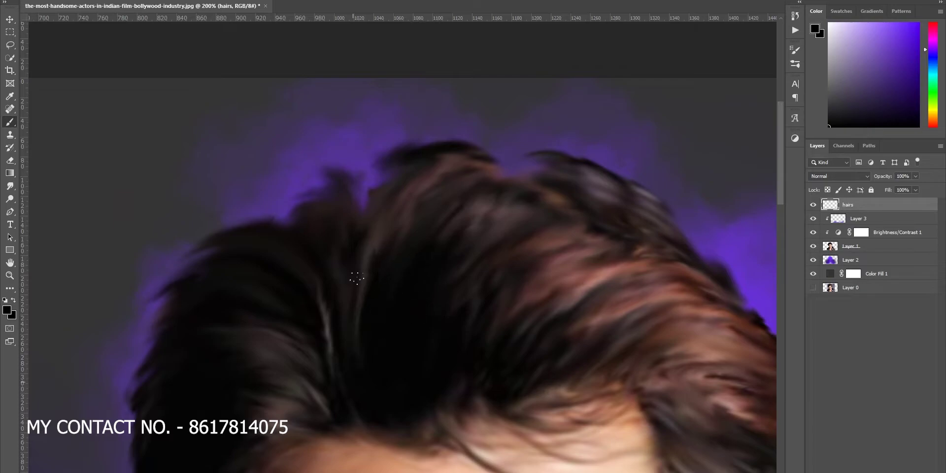
pyautogui.scroll(-2, 538, 191)
pyautogui.hscroll(2, 538, 191)
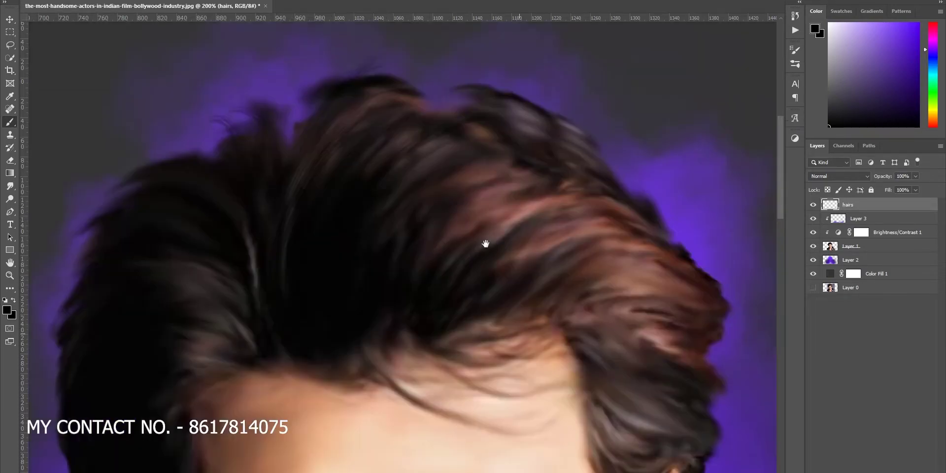
pyautogui.scroll(-1, 487, 245)
pyautogui.scroll(-2, 655, 323)
pyautogui.hscroll(2, 655, 323)
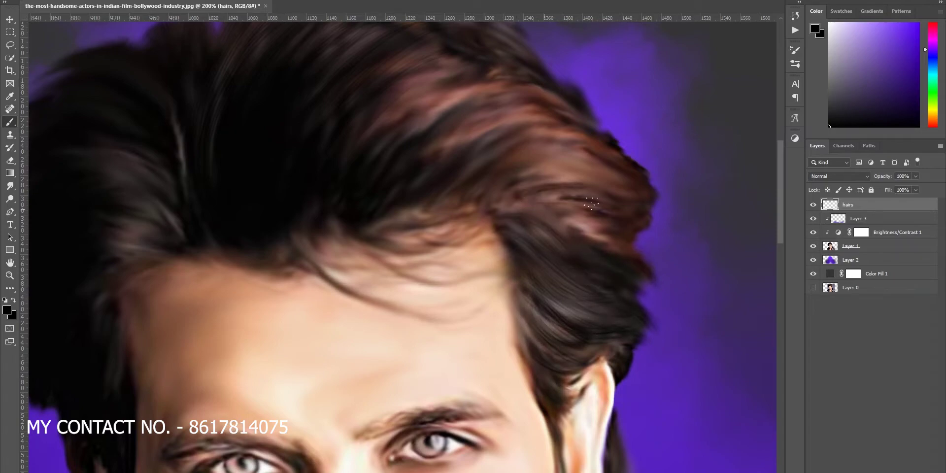
pyautogui.scroll(2, 592, 202)
pyautogui.hscroll(-1, 592, 202)
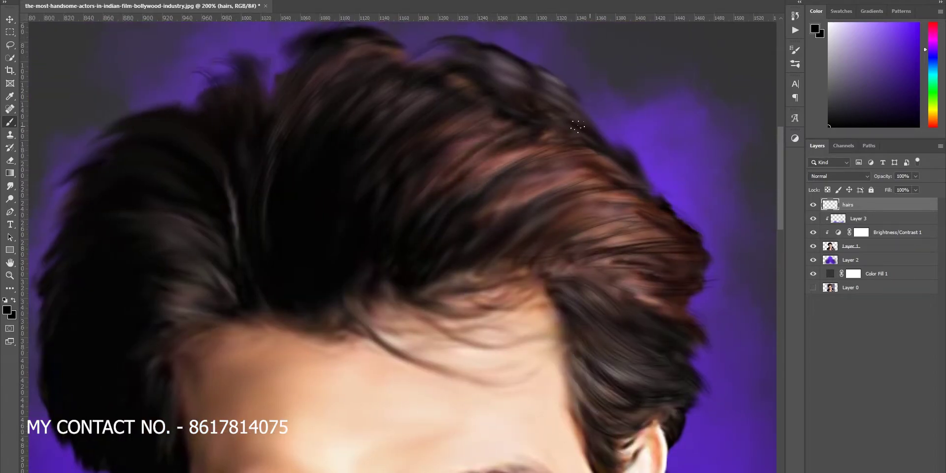
pyautogui.scroll(2, 578, 127)
pyautogui.hscroll(-5, 405, 291)
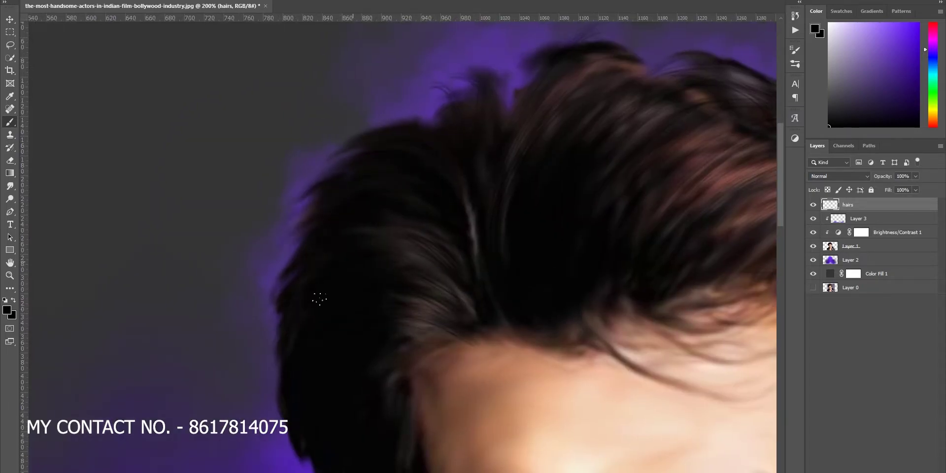
pyautogui.scroll(-3, 474, 276)
pyautogui.hscroll(-2, 474, 276)
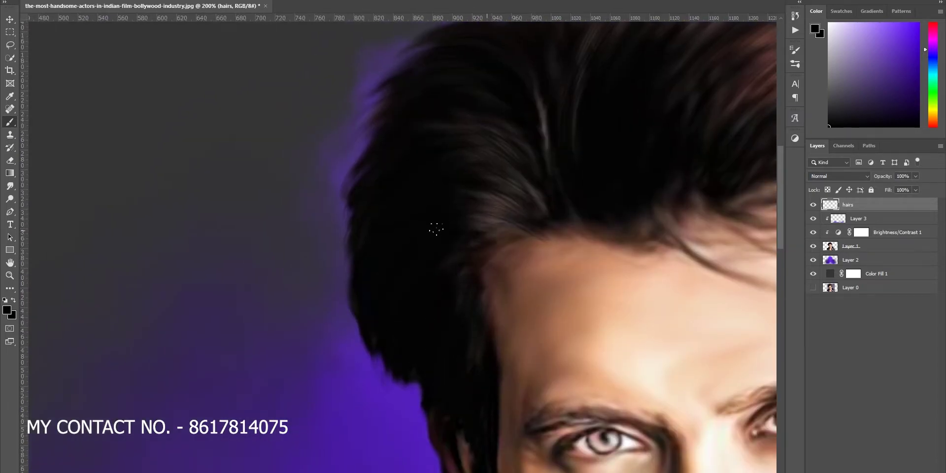
pyautogui.scroll(-3, 402, 406)
pyautogui.hscroll(3, 423, 281)
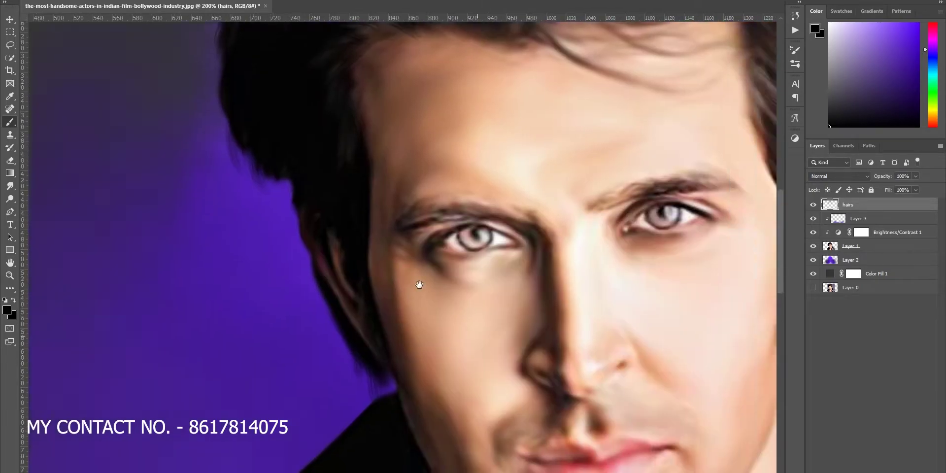
pyautogui.scroll(-4, 423, 281)
pyautogui.hscroll(8, 423, 281)
pyautogui.scroll(3, 447, 189)
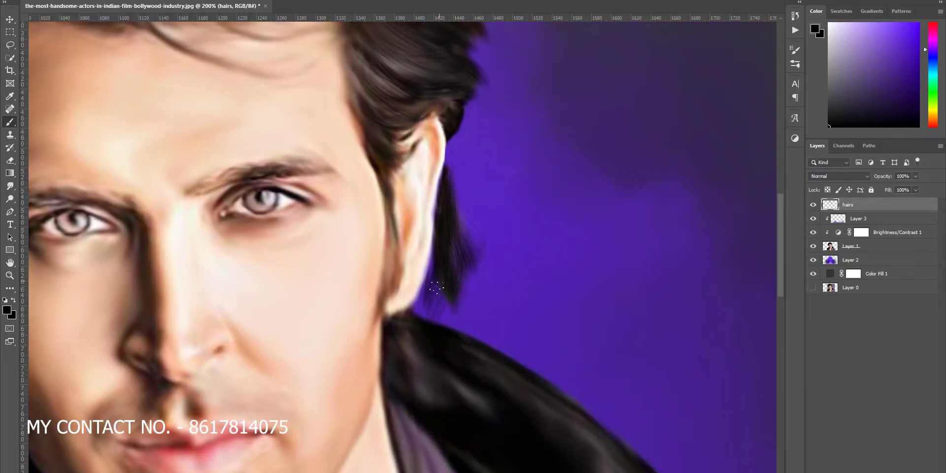
pyautogui.scroll(10, 437, 289)
pyautogui.hscroll(-5, 436, 288)
pyautogui.click(862, 93)
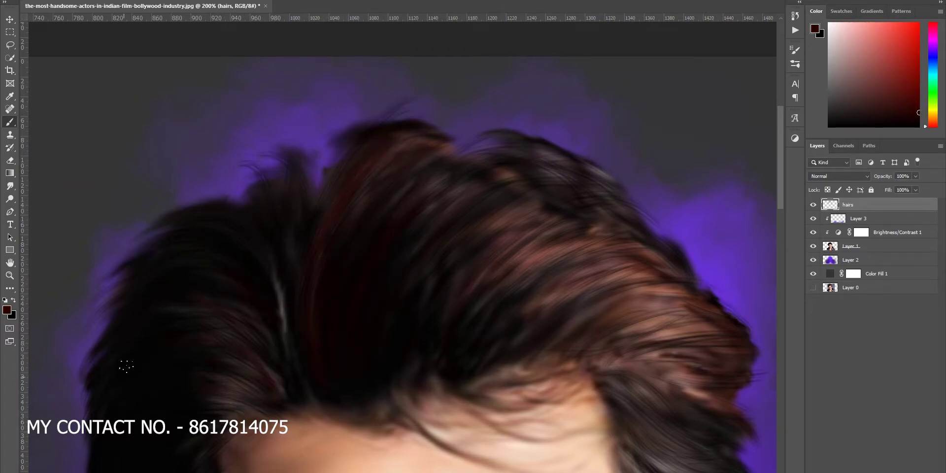
# Step: Work across the hair top and right side, adding reddish-brown highlight strands
pyautogui.scroll(-3, 592, 330)
pyautogui.scroll(-3, 542, 335)
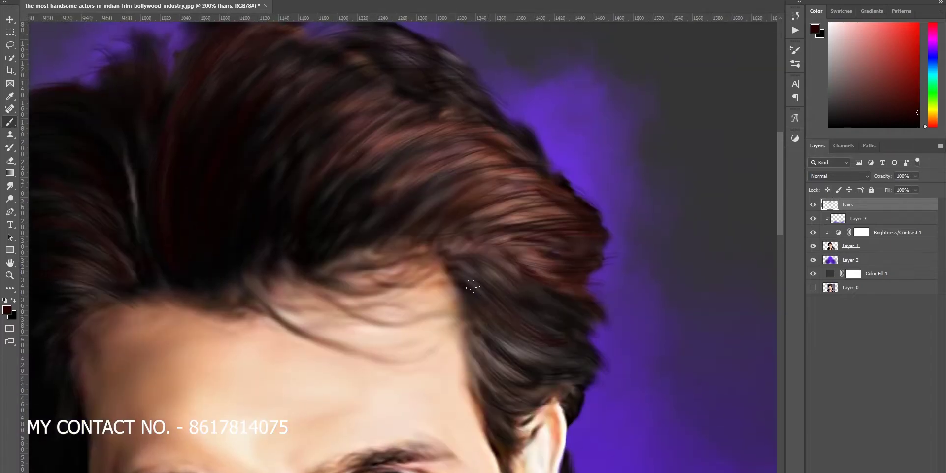
pyautogui.hscroll(5, 513, 365)
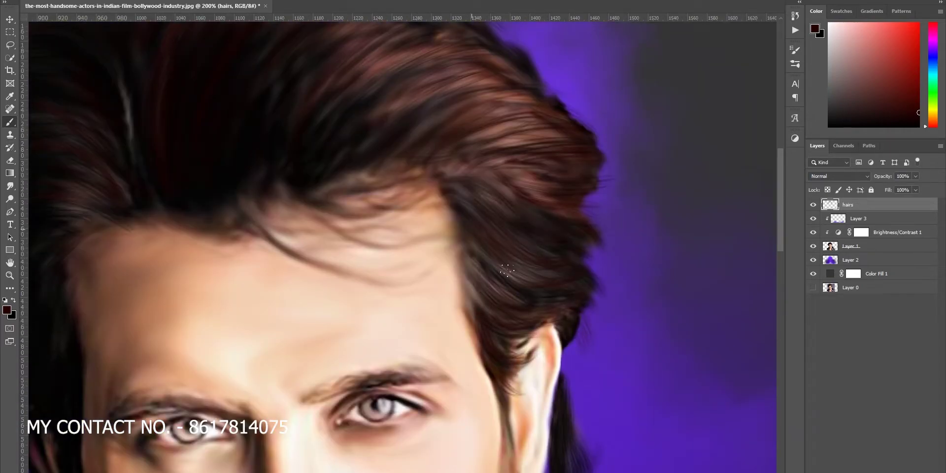
pyautogui.scroll(2, 507, 270)
pyautogui.hscroll(-2, 508, 270)
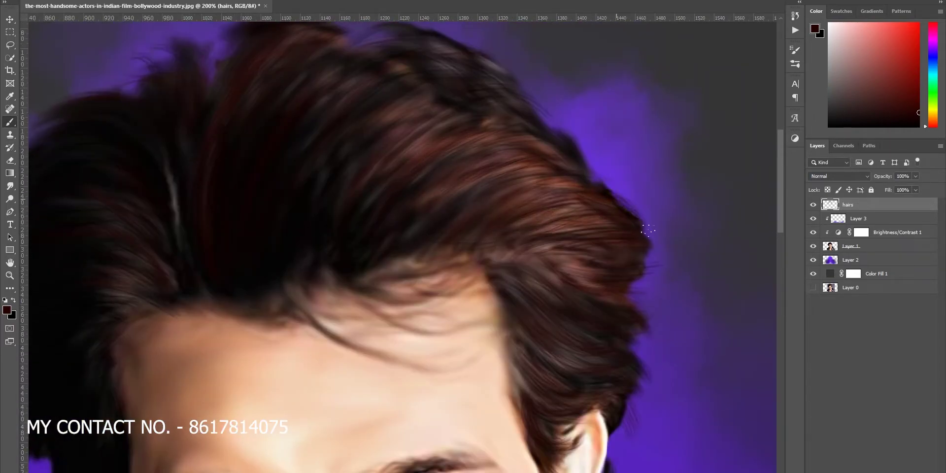
pyautogui.scroll(2, 648, 230)
pyautogui.hscroll(-2, 609, 224)
pyautogui.scroll(-3, 447, 100)
pyautogui.hscroll(-5, 539, 167)
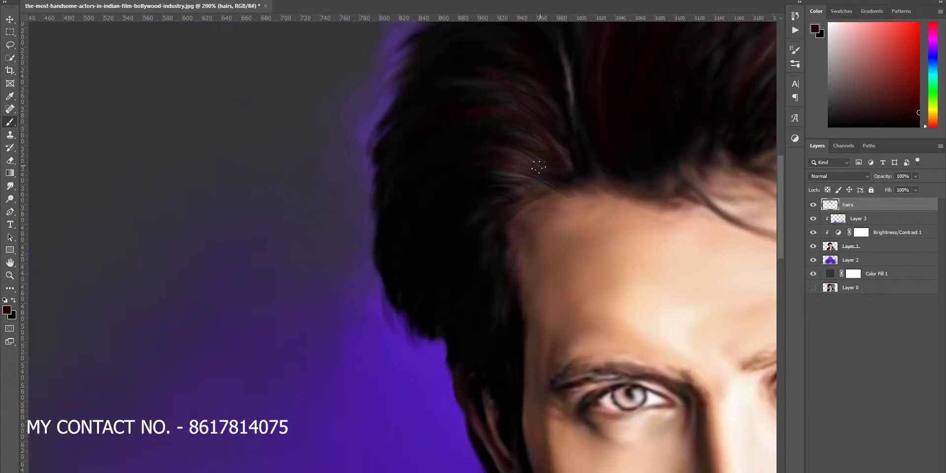
pyautogui.scroll(3, 577, 164)
pyautogui.scroll(-2, 532, 302)
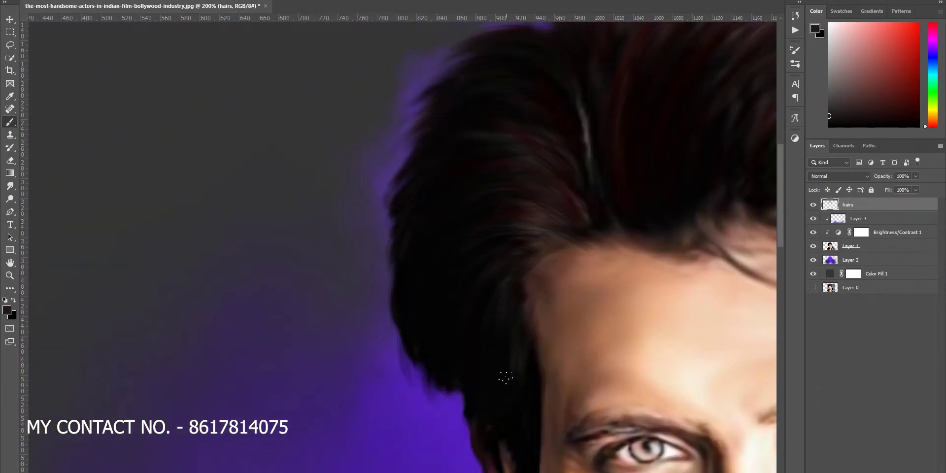
pyautogui.scroll(2, 571, 167)
pyautogui.scroll(3, 486, 264)
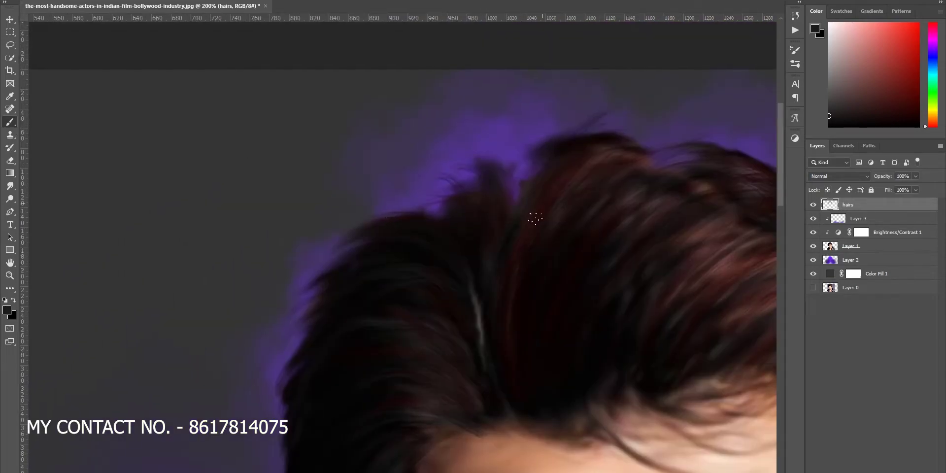
pyautogui.hscroll(4, 533, 217)
pyautogui.scroll(-2, 532, 217)
pyautogui.scroll(2, 483, 287)
pyautogui.hscroll(3, 448, 288)
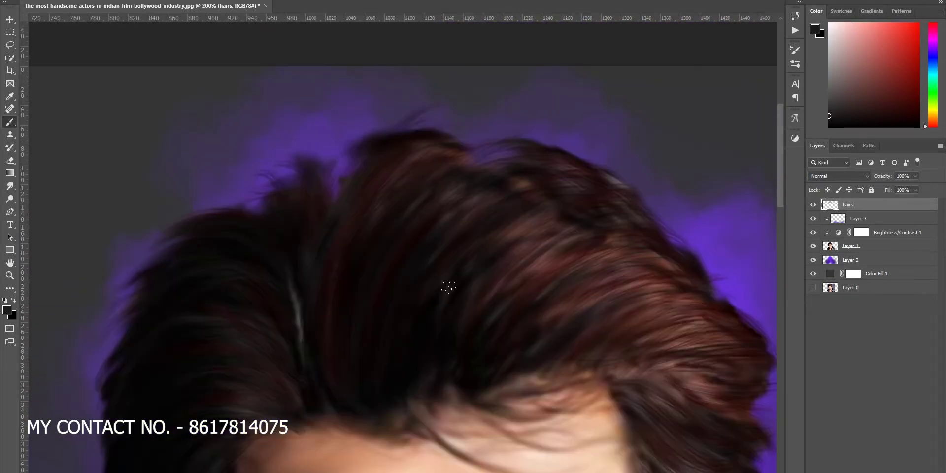
pyautogui.scroll(-3, 506, 302)
pyautogui.hscroll(2, 658, 219)
pyautogui.scroll(-3, 579, 237)
pyautogui.hscroll(1, 580, 237)
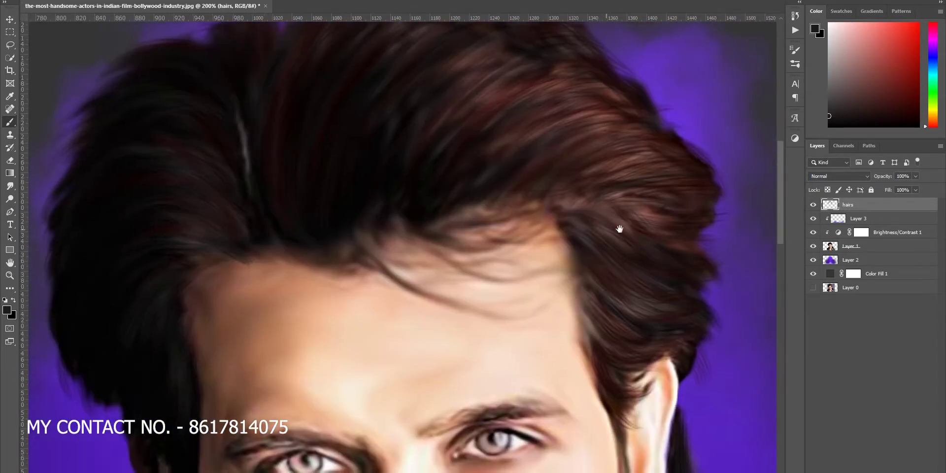
pyautogui.scroll(-4, 686, 201)
pyautogui.scroll(4, 361, 80)
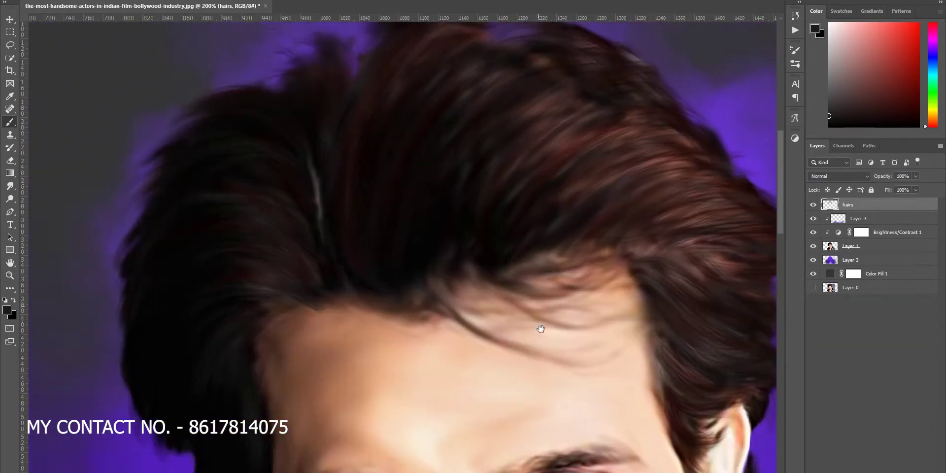
# Step: Switch to the 15 px hair brush and paint fine strands through the hair
pyautogui.rightClick(512, 54)
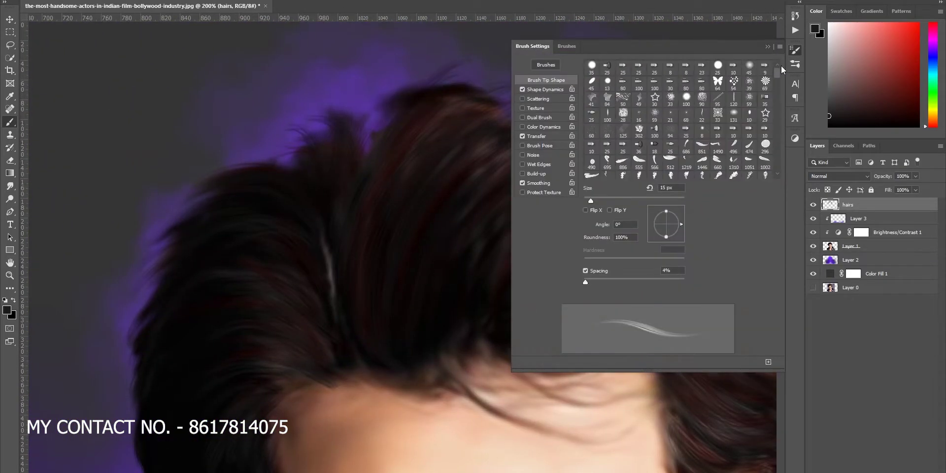
pyautogui.click(350, 164)
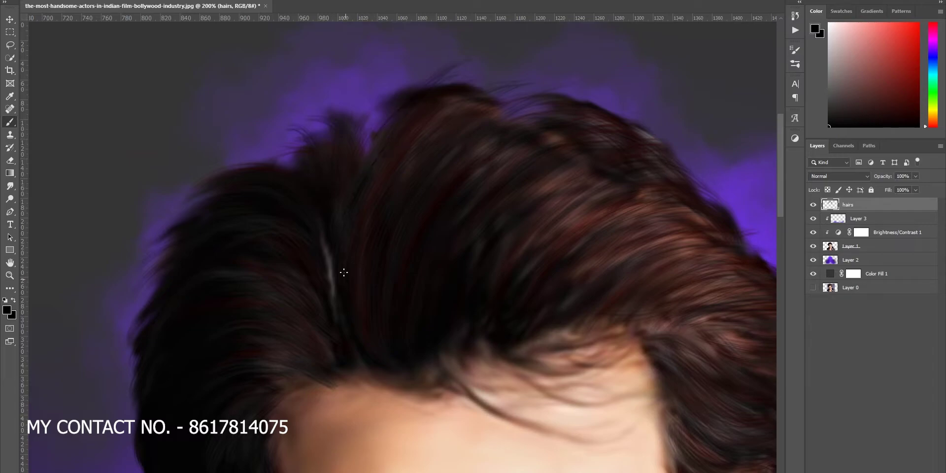
pyautogui.scroll(-5, 608, 272)
pyautogui.hscroll(2, 609, 271)
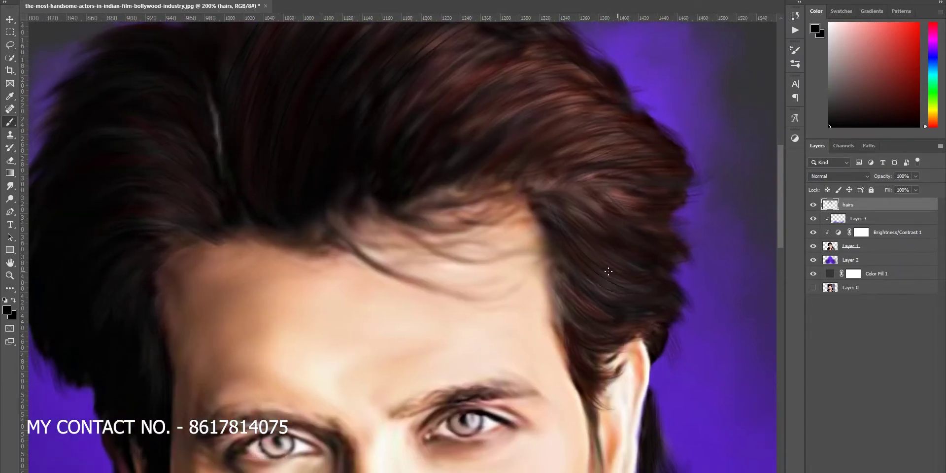
pyautogui.scroll(-5, 625, 264)
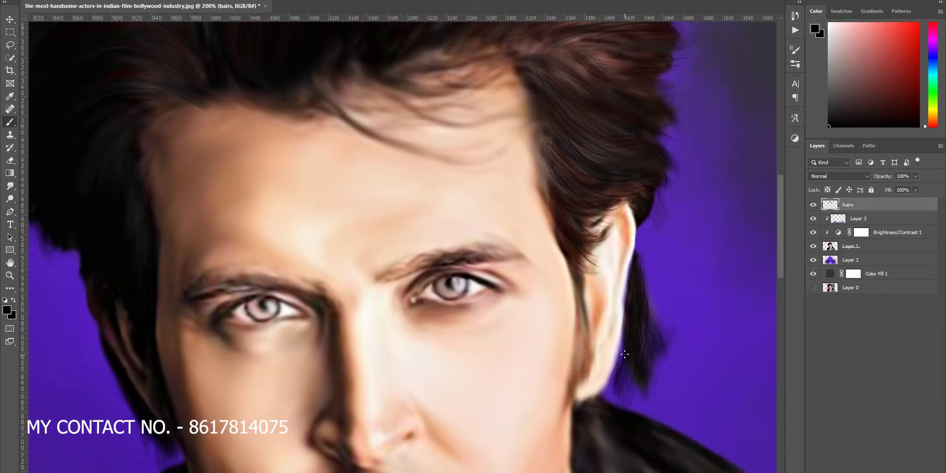
pyautogui.scroll(7, 626, 312)
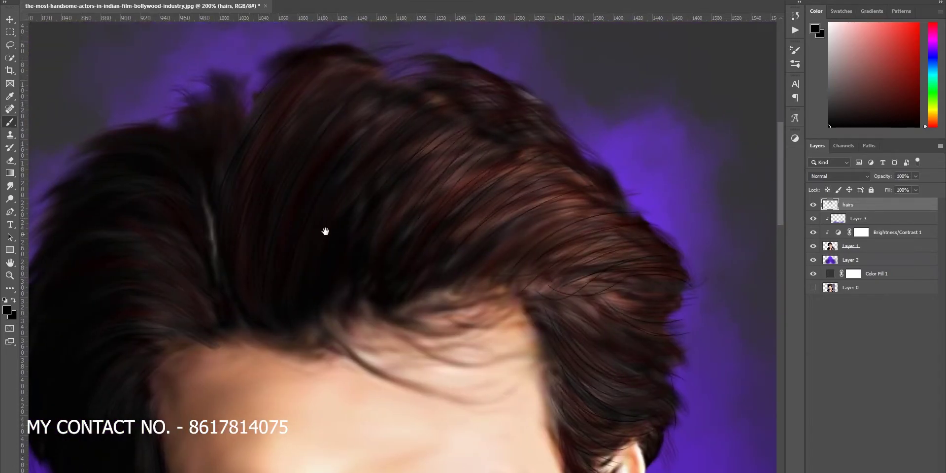
pyautogui.hscroll(-5, 325, 231)
pyautogui.scroll(-1, 328, 251)
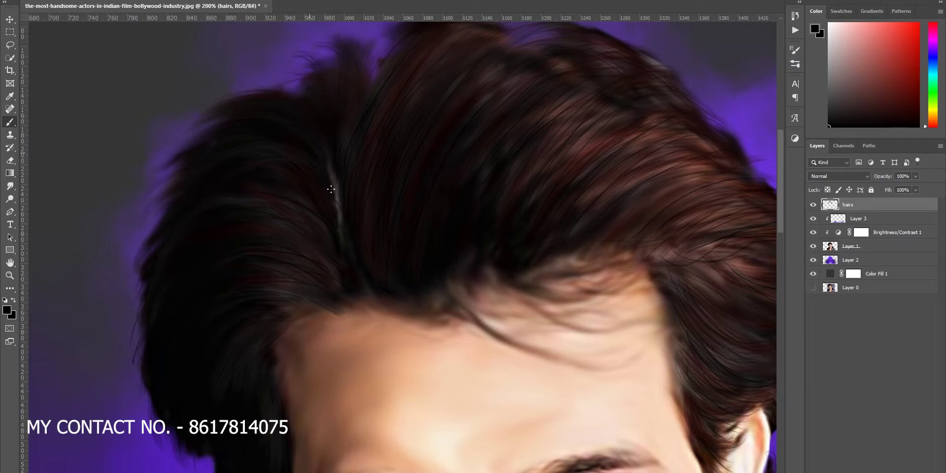
pyautogui.scroll(3, 389, 108)
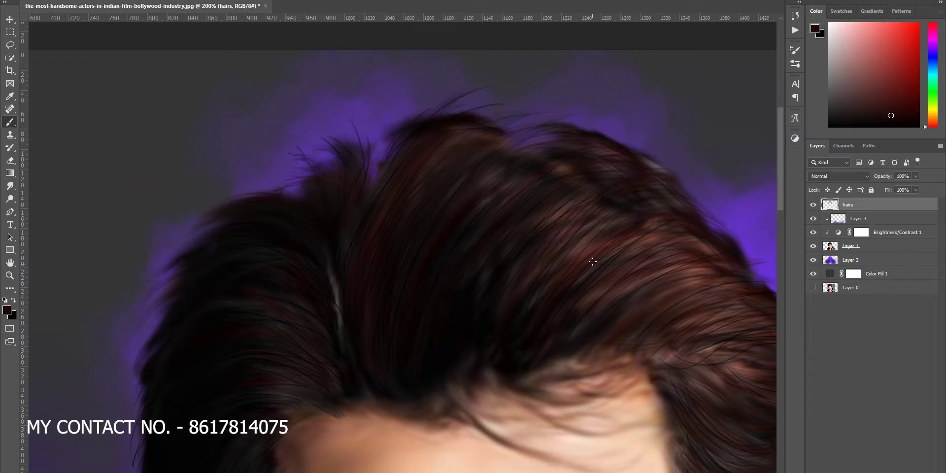
pyautogui.hscroll(5, 705, 250)
pyautogui.scroll(-3, 539, 313)
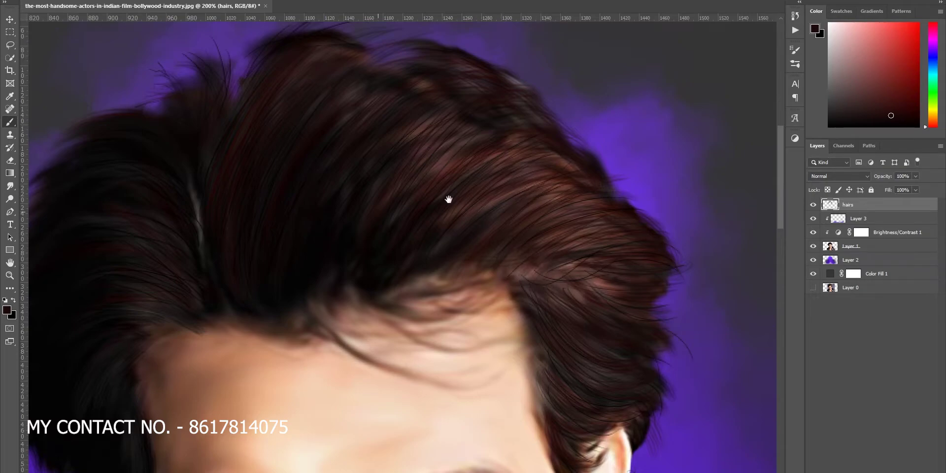
pyautogui.hscroll(-10, 448, 200)
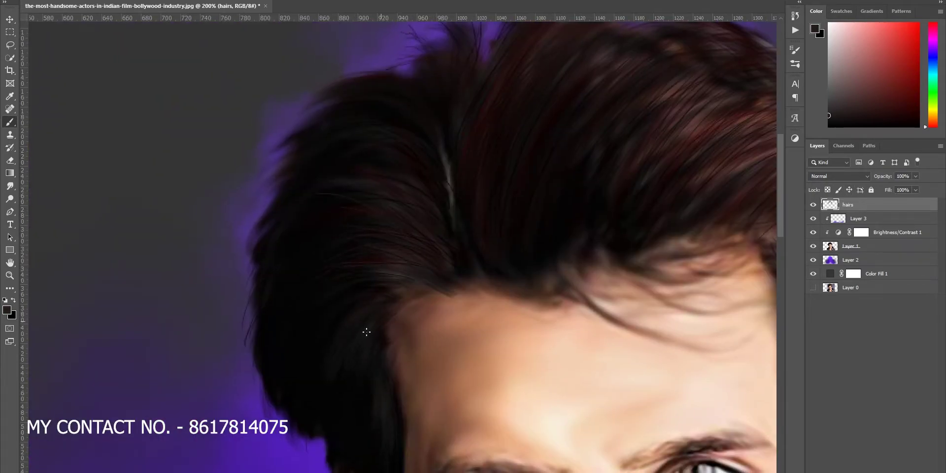
pyautogui.scroll(4, 438, 221)
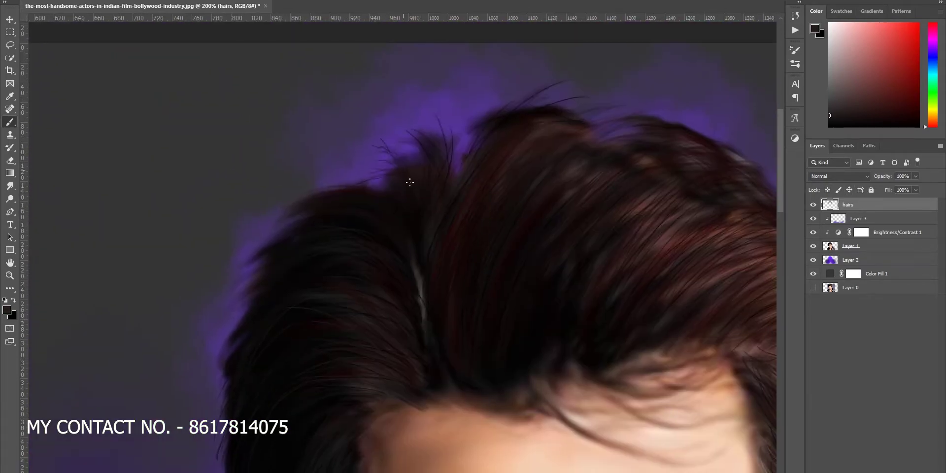
pyautogui.hscroll(6, 457, 247)
pyautogui.scroll(-2, 457, 247)
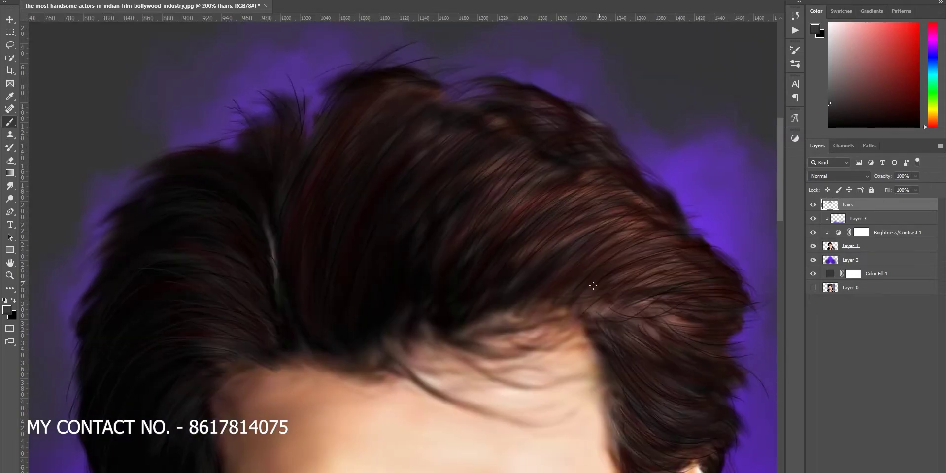
pyautogui.scroll(-5, 593, 286)
pyautogui.scroll(-7, 696, 219)
pyautogui.scroll(-9, 628, 208)
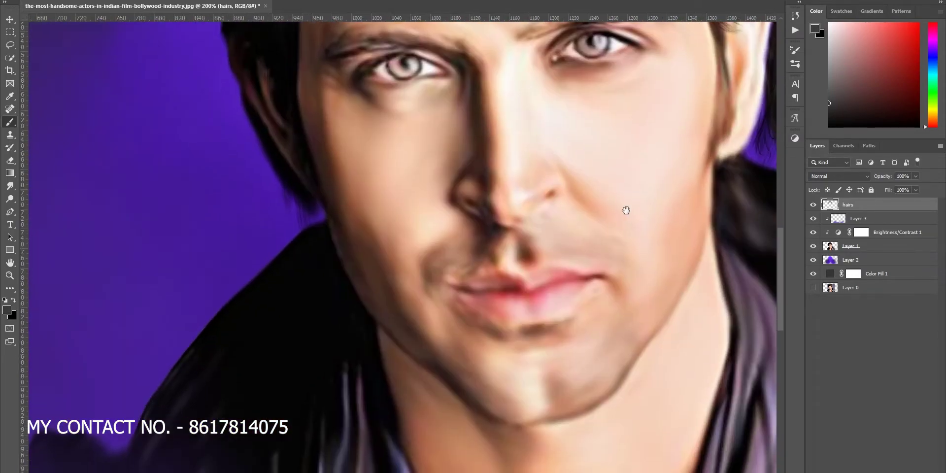
pyautogui.scroll(-1, 555, 320)
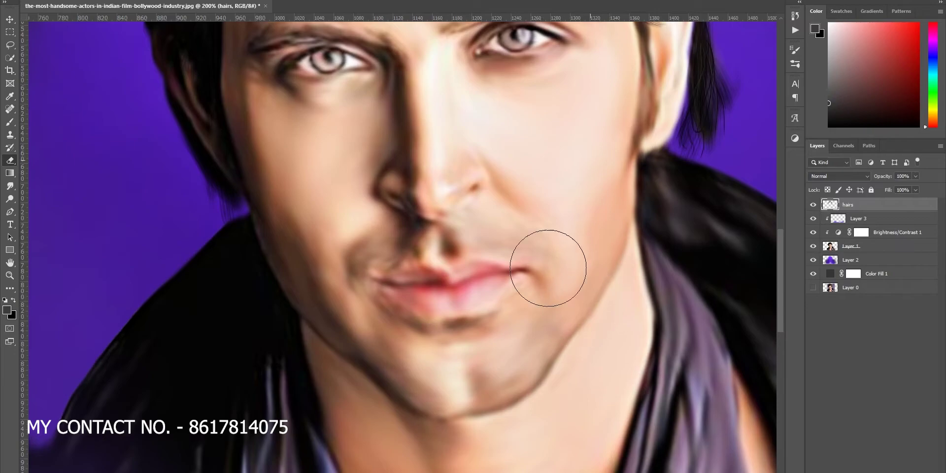
# Step: Sample eyebrow browns and draw individual dark hairs along both eyebrows
pyautogui.press('b')
pyautogui.scroll(5, 546, 274)
pyautogui.scroll(5, 545, 274)
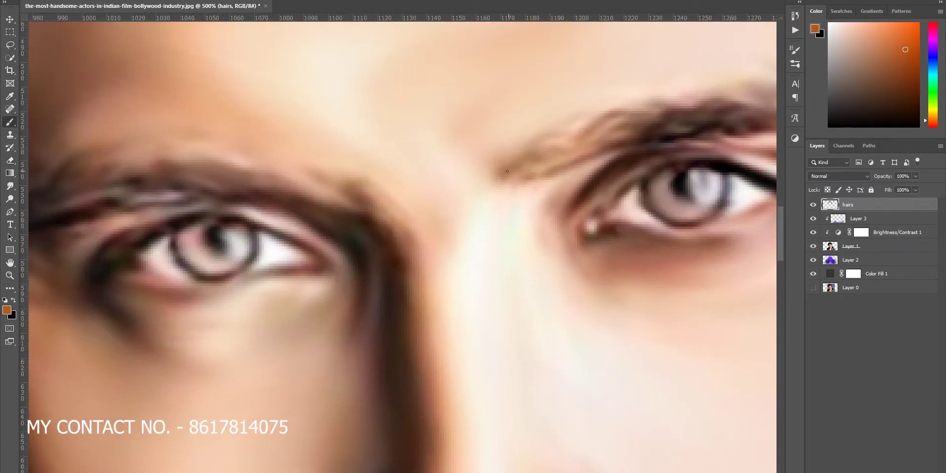
pyautogui.moveTo(662, 132); pyautogui.dragTo(574, 191)
pyautogui.keyDown('alt'); pyautogui.click(574, 191); pyautogui.keyUp('alt')
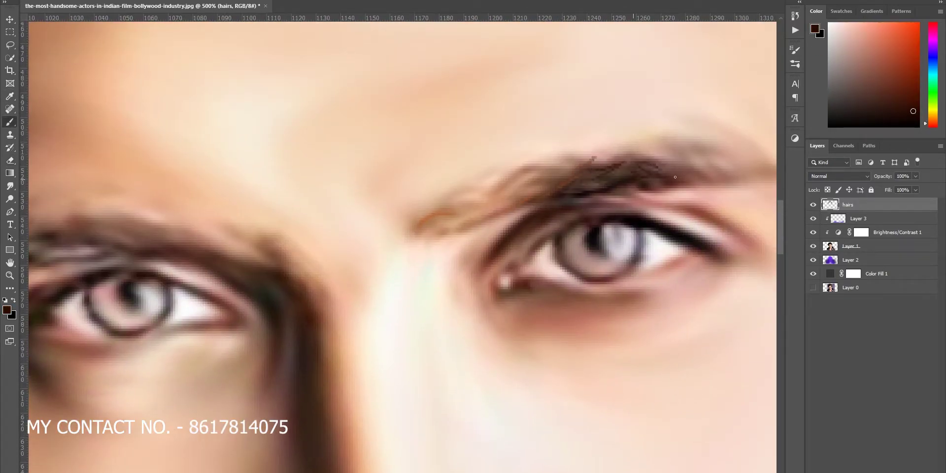
pyautogui.moveTo(675, 177); pyautogui.dragTo(651, 169)
pyautogui.hscroll(2, 650, 168)
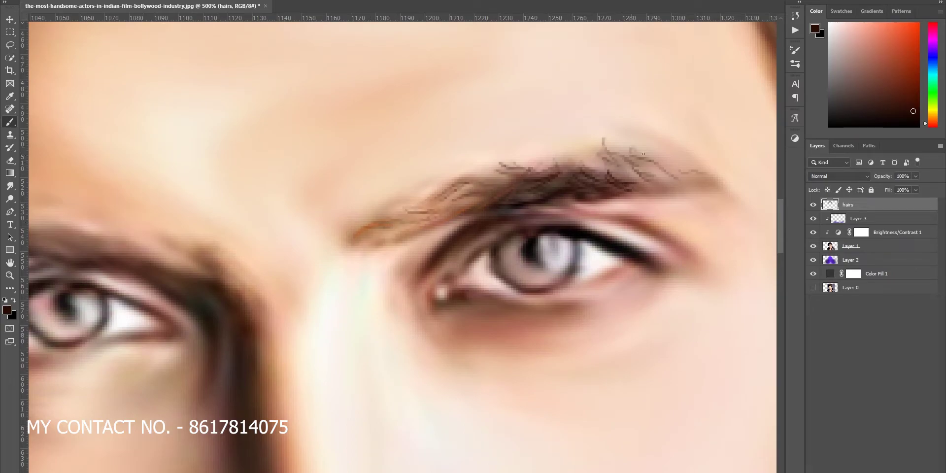
pyautogui.hscroll(-10, 347, 240)
pyautogui.keyDown('alt'); pyautogui.click(348, 240); pyautogui.keyUp('alt')
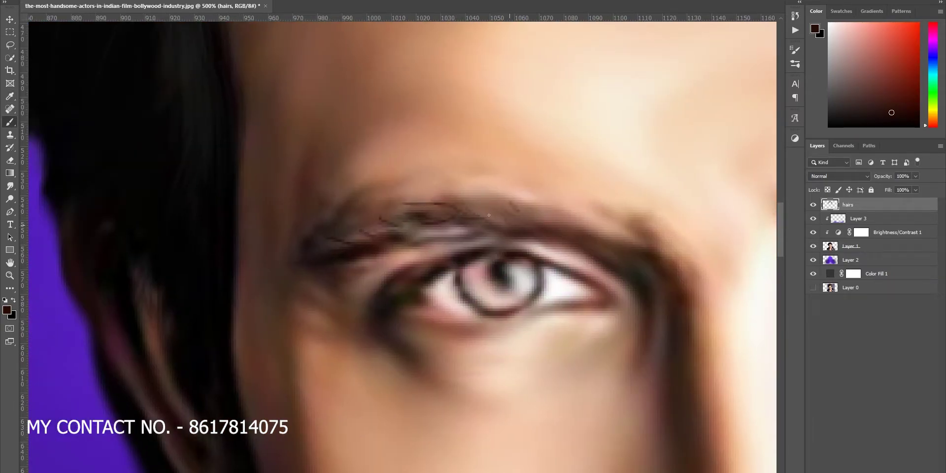
# Step: Fit the whole portrait in view and create a new empty layer
pyautogui.hotkey('ctrl', '-')
pyautogui.hotkey('ctrl', '-')
pyautogui.hotkey('ctrl', '-')
pyautogui.hotkey('ctrl', '0')
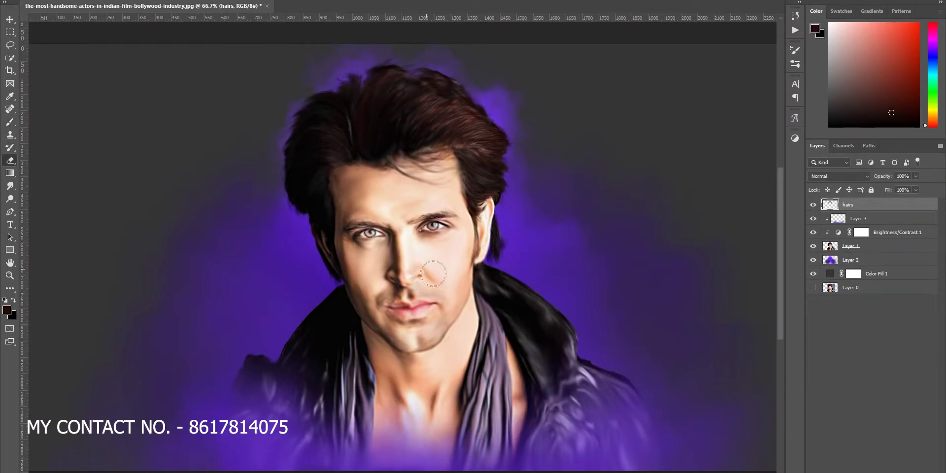
pyautogui.hotkey('ctrl', 'shift', 'alt', 'n')
# Step: Name the new layer 'lips' and paint the lips dark red
pyautogui.write('ps')
pyautogui.press('Return')
pyautogui.press('b')
pyautogui.click(795, 49)
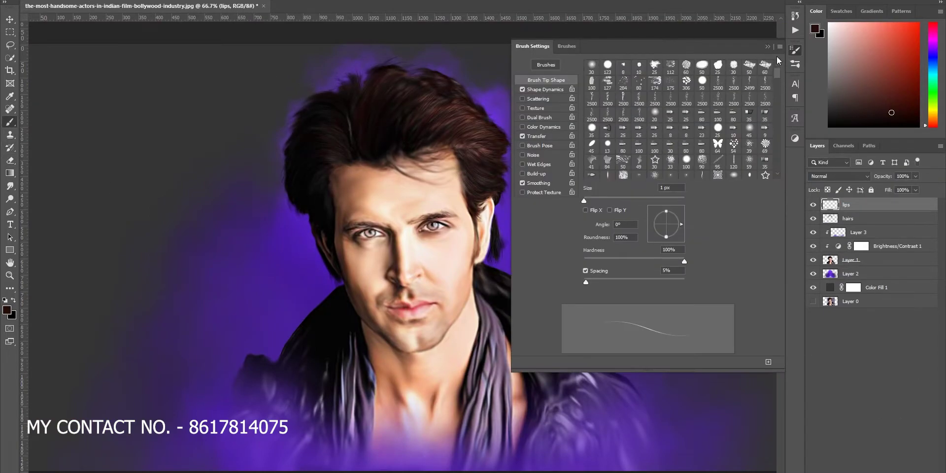
pyautogui.click(795, 49)
pyautogui.click(921, 72)
pyautogui.scroll(5, 400, 303)
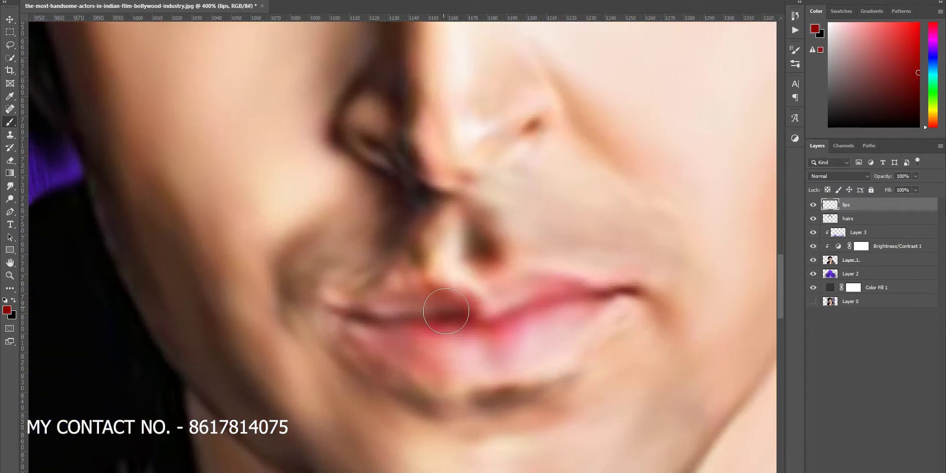
pyautogui.moveTo(340, 305)
pyautogui.mouseDown()
pyautogui.moveTo(498, 297)
pyautogui.moveTo(517, 364)
pyautogui.mouseUp()
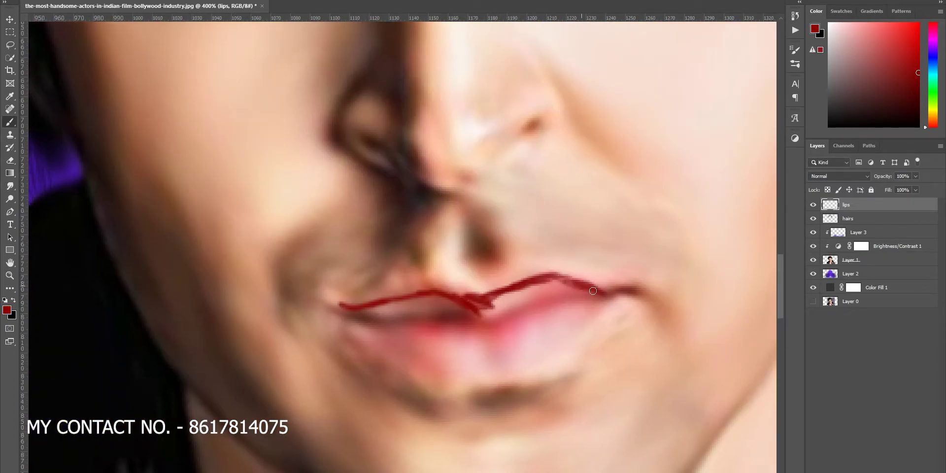
pyautogui.moveTo(340, 306); pyautogui.dragTo(433, 370)
pyautogui.press(']')
pyautogui.press(']')
pyautogui.press(']')
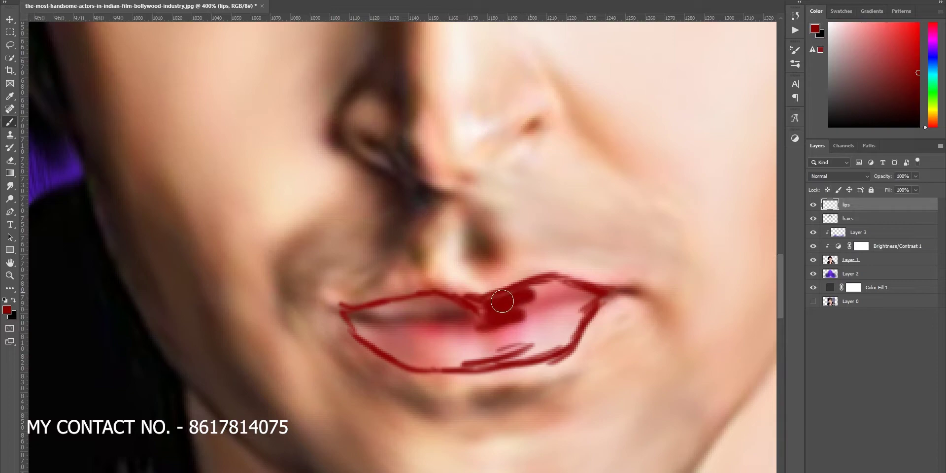
pyautogui.moveTo(500, 306)
pyautogui.mouseDown()
pyautogui.moveTo(426, 357)
pyautogui.moveTo(369, 337)
pyautogui.moveTo(520, 360)
pyautogui.moveTo(579, 304)
pyautogui.mouseUp()
# Step: Blend the lips layer as Soft Light at 70% with a Hue/Saturation adjustment at Hue -20
pyautogui.click(835, 177)
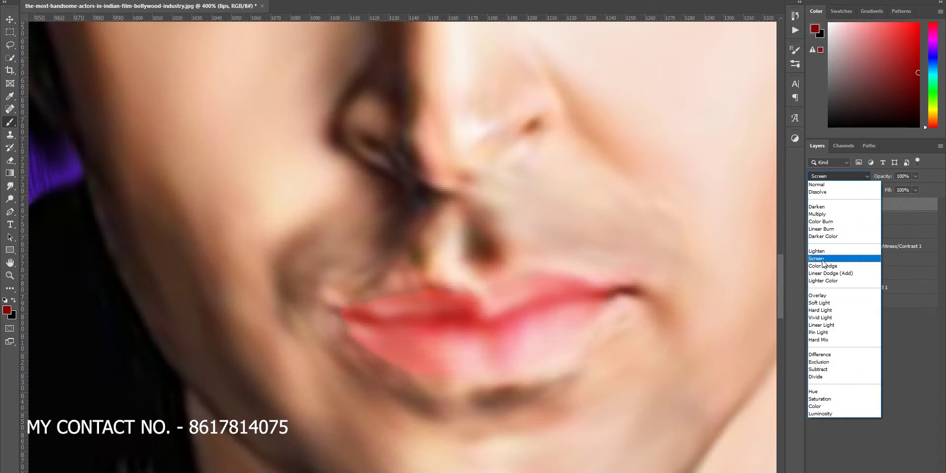
pyautogui.click(819, 303)
pyautogui.hotkey('ctrl', '-')
pyautogui.hotkey('ctrl', '-')
pyautogui.hotkey('ctrl', '-')
pyautogui.click(896, 379)
pyautogui.click(896, 401)
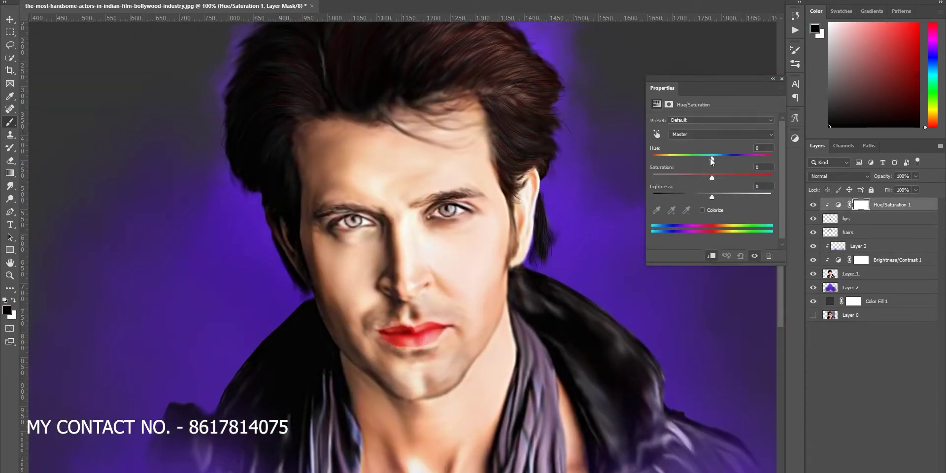
pyautogui.moveTo(710, 158); pyautogui.dragTo(699, 158)
pyautogui.click(848, 218)
pyautogui.scroll(-3, 545, 274)
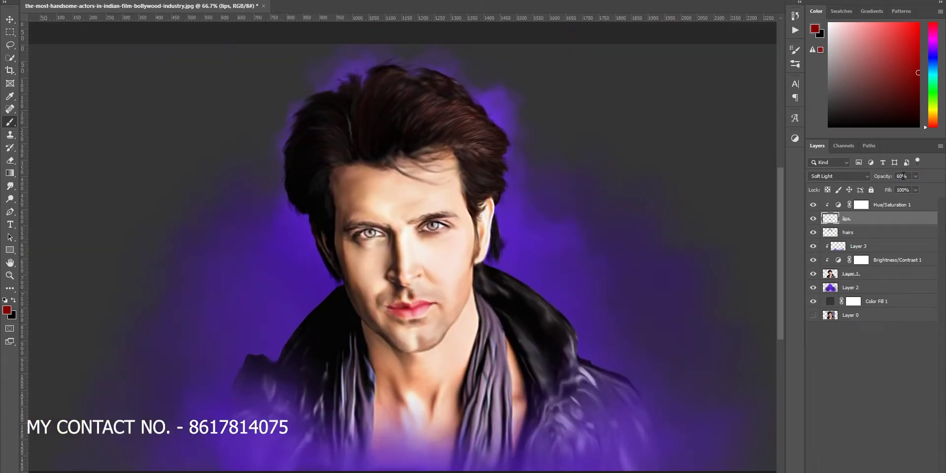
pyautogui.press('7')
pyautogui.scroll(5, 545, 274)
# Step: Erase the stray red beside the lip corner with a smaller eraser
pyautogui.press('e')
pyautogui.press('[')
pyautogui.press('[')
pyautogui.press('[')
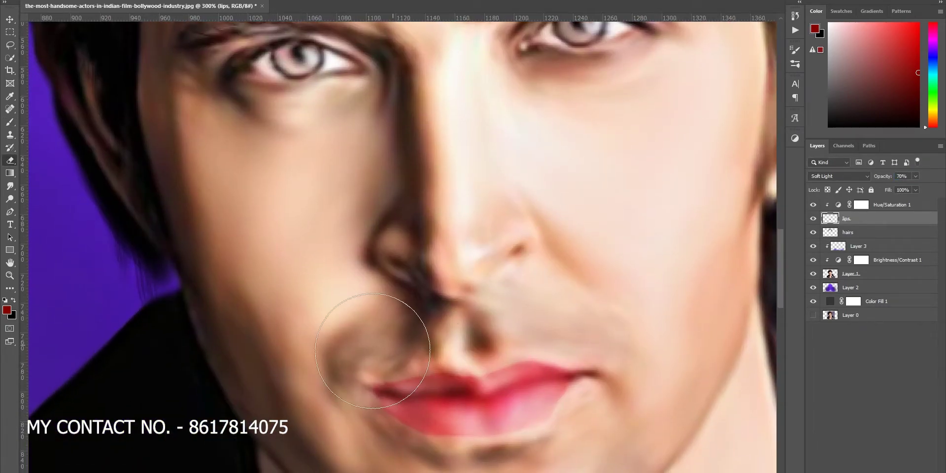
pyautogui.moveTo(380, 339); pyautogui.dragTo(449, 254)
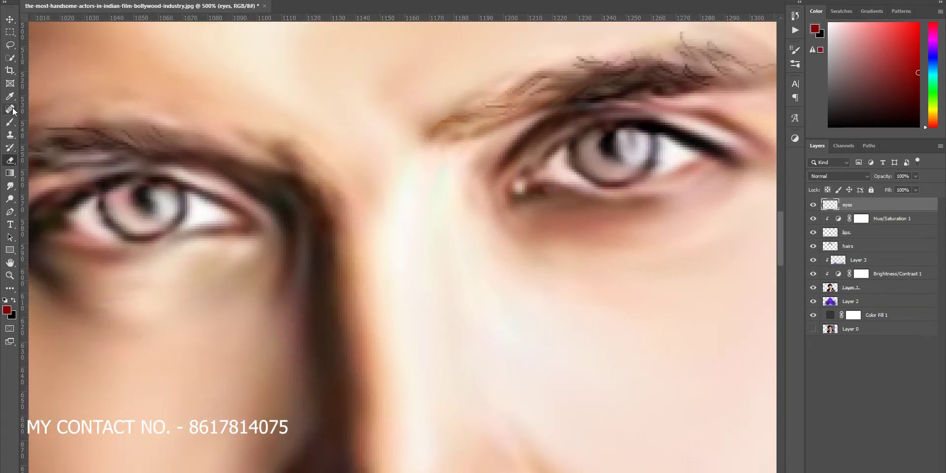
# Step: Paint the right iris with sampled greyish-pink tones and darken the pupil with dark grey
pyautogui.keyDown('alt'); pyautogui.click(602, 158); pyautogui.keyUp('alt')
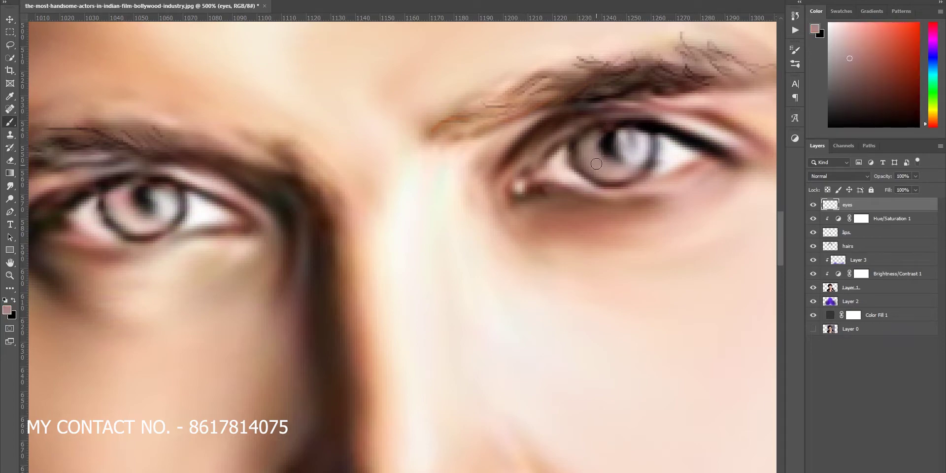
pyautogui.moveTo(641, 151); pyautogui.dragTo(610, 175)
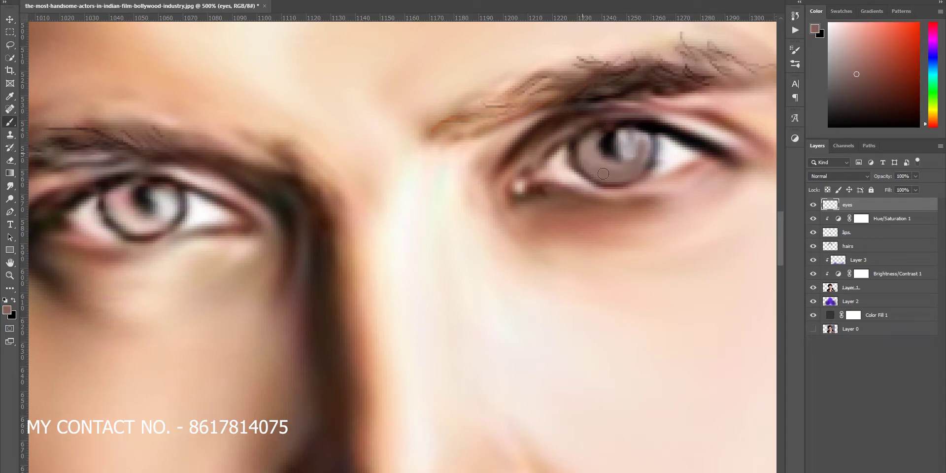
pyautogui.keyDown('alt'); pyautogui.click(589, 156); pyautogui.keyUp('alt')
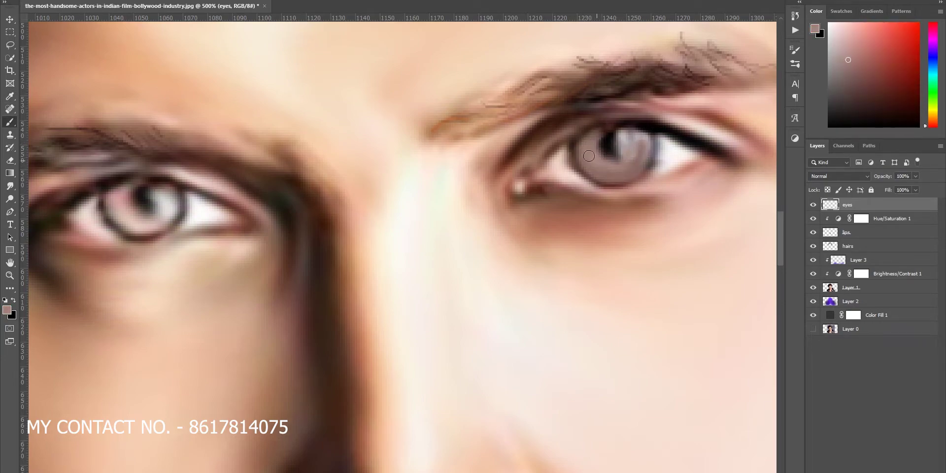
pyautogui.keyDown('alt'); pyautogui.click(641, 170); pyautogui.keyUp('alt')
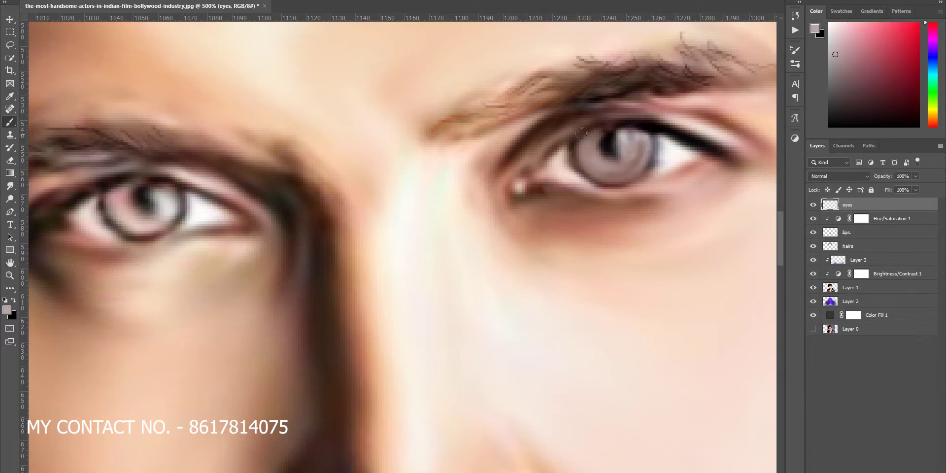
pyautogui.keyDown('alt'); pyautogui.click(567, 163); pyautogui.keyUp('alt')
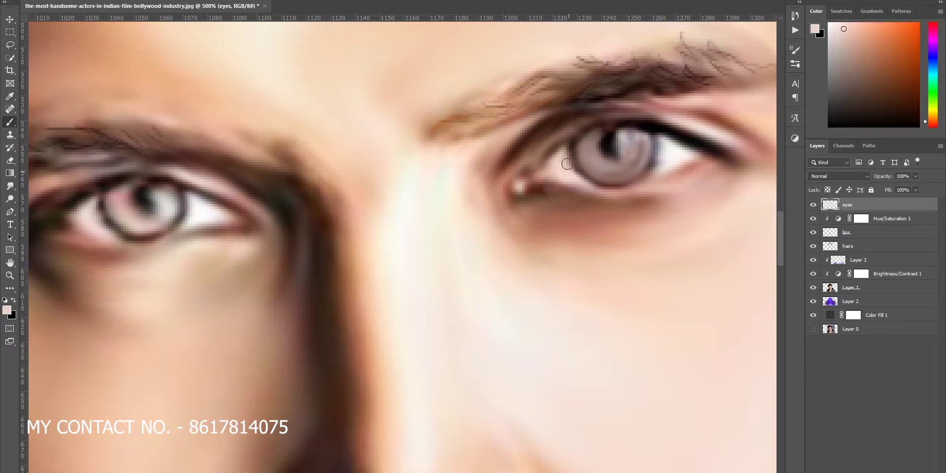
pyautogui.keyDown('alt'); pyautogui.click(682, 150); pyautogui.keyUp('alt')
pyautogui.keyDown('alt'); pyautogui.click(629, 125); pyautogui.keyUp('alt')
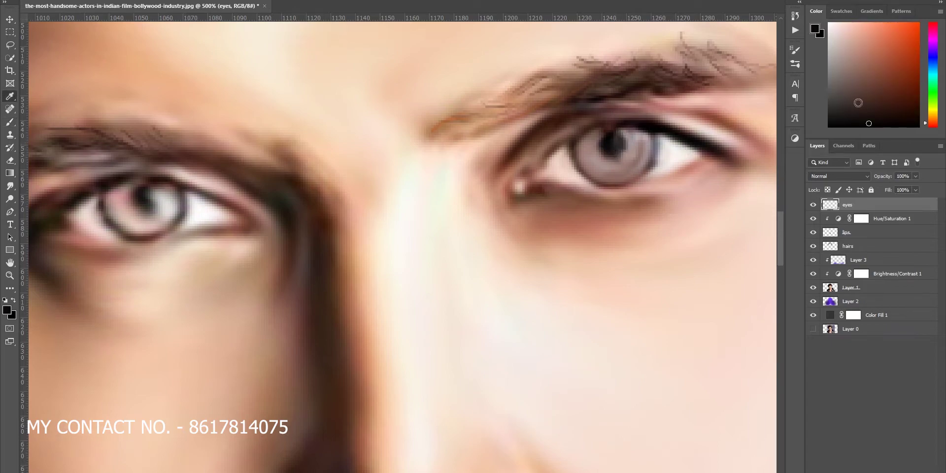
pyautogui.keyDown('alt'); pyautogui.click(597, 148); pyautogui.keyUp('alt')
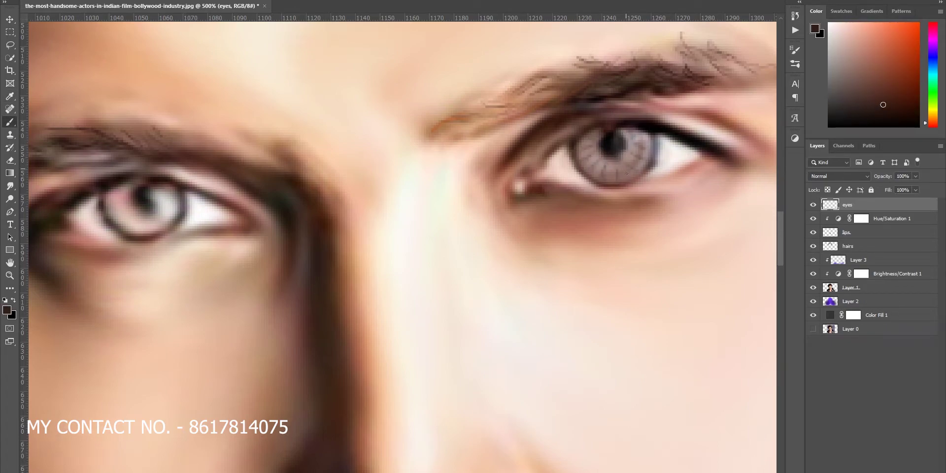
# Step: Paint near-white and pale pink radial streaks through the iris
pyautogui.click(830, 23)
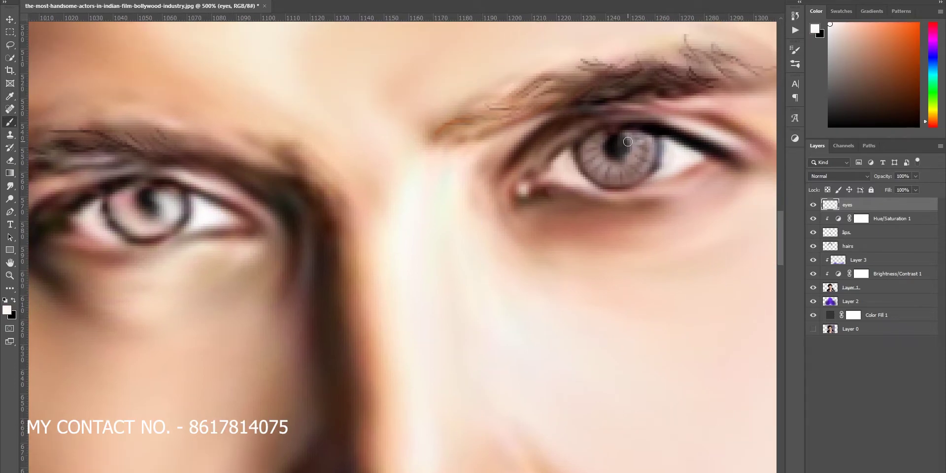
pyautogui.hscroll(-5, 670, 189)
pyautogui.keyDown('alt'); pyautogui.click(375, 177); pyautogui.keyUp('alt')
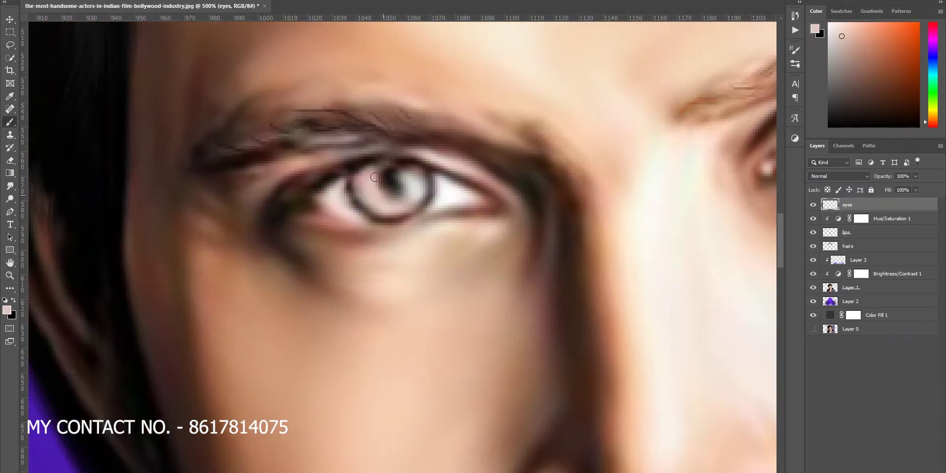
pyautogui.keyDown('alt'); pyautogui.click(392, 202); pyautogui.keyUp('alt')
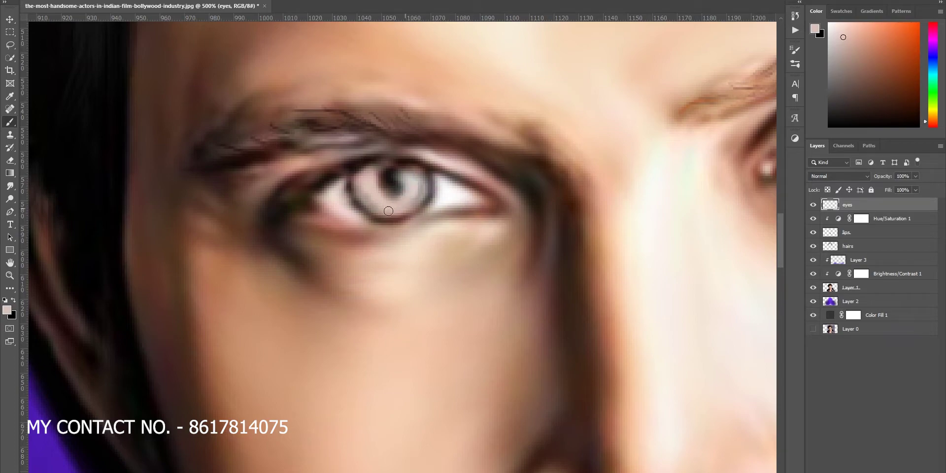
pyautogui.keyDown('alt'); pyautogui.click(442, 196); pyautogui.keyUp('alt')
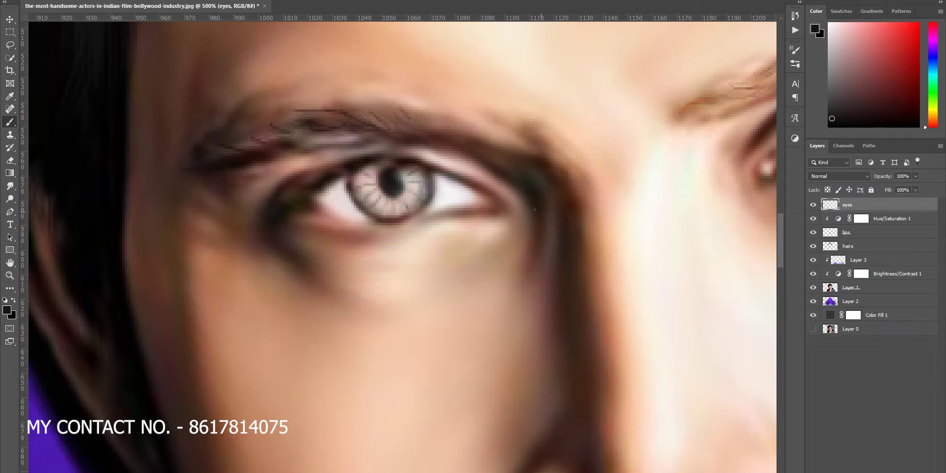
pyautogui.keyDown('alt'); pyautogui.click(432, 184); pyautogui.keyUp('alt')
pyautogui.scroll(-7, 401, 184)
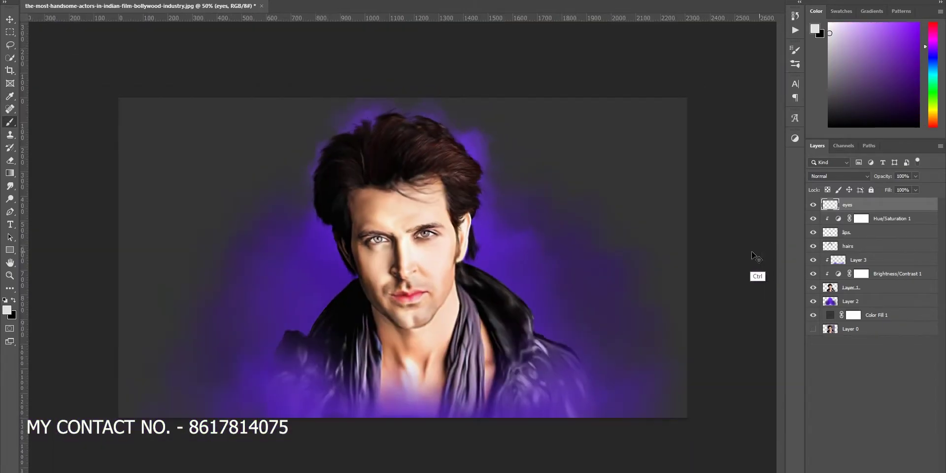
# Step: Add a 'color1' layer in Color blend mode with red as the paint colour
pyautogui.hotkey('ctrl', 'shift', 'alt', 'n')
pyautogui.write('color1')
pyautogui.press('Return')
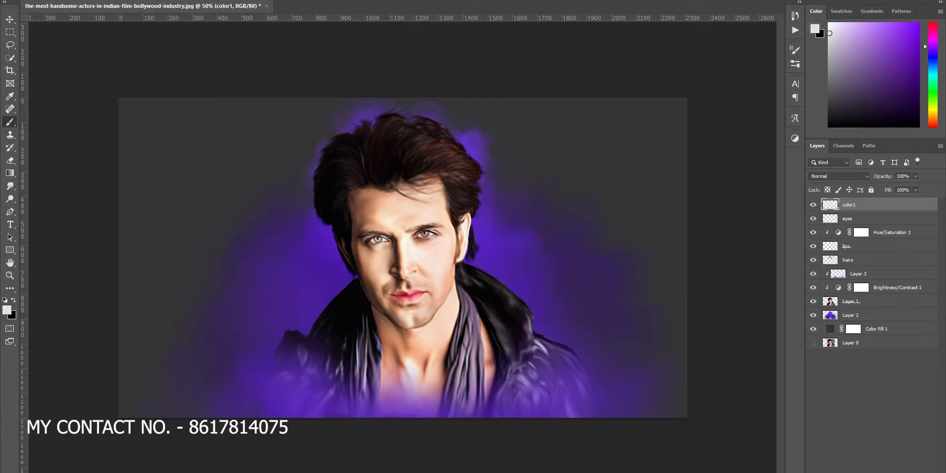
pyautogui.press('F5')
pyautogui.press('F5')
pyautogui.click(912, 64)
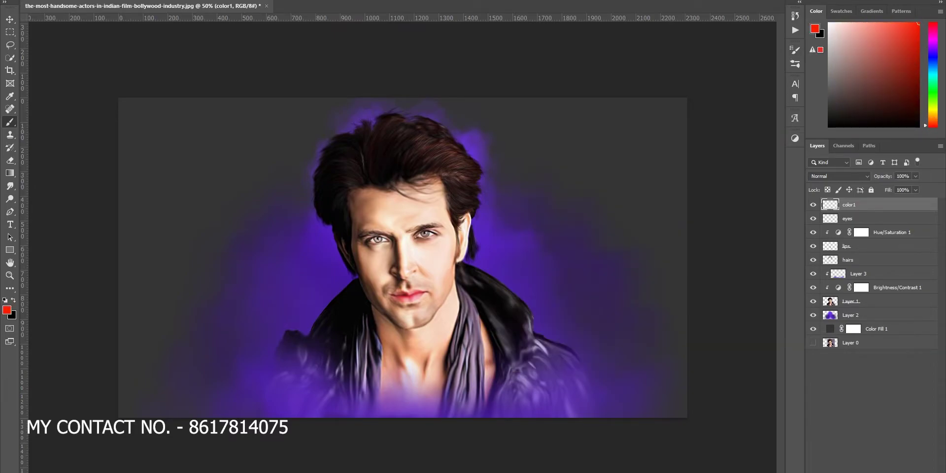
pyautogui.hotkey('ctrl', '+')
pyautogui.hotkey('ctrl', '+')
pyautogui.click(838, 176)
pyautogui.click(838, 406)
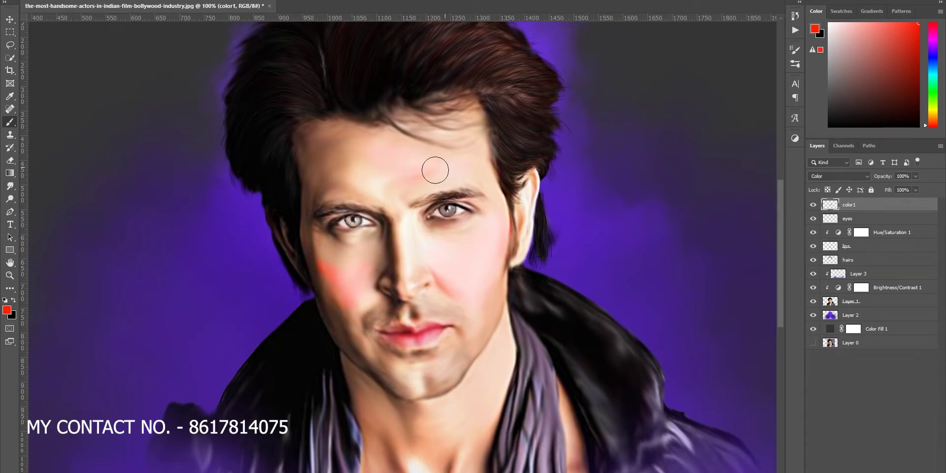
# Step: Smudge the red cheek and forehead tint with a spatter tip and erase the excess
pyautogui.press('r')
pyautogui.click(795, 49)
pyautogui.click(686, 118)
pyautogui.click(795, 49)
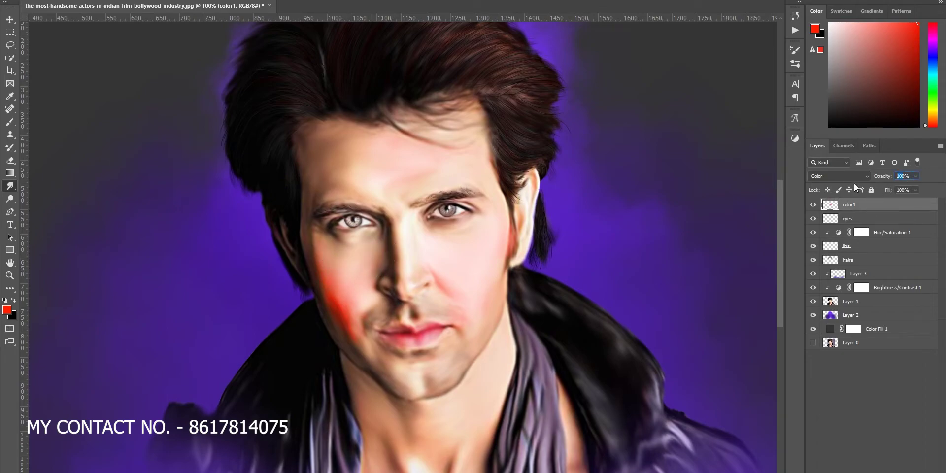
pyautogui.click(10, 160)
pyautogui.hotkey('ctrl', 'shift', 'alt', 'n')
# Step: Name the layer 'color2', set it to Color blending, and paint and smudge an orange tint
pyautogui.write('color2')
pyautogui.press('Return')
pyautogui.moveTo(926, 125); pyautogui.dragTo(926, 119)
pyautogui.hotkey('shift', 'alt', 'c')
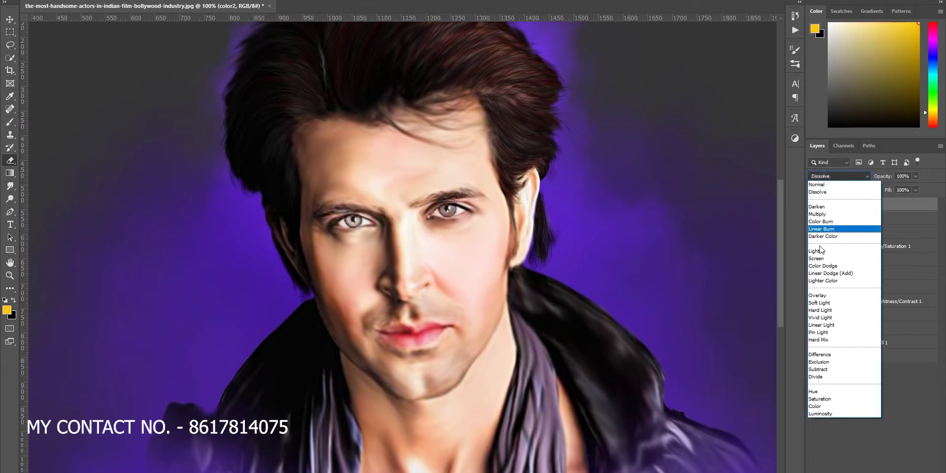
pyautogui.press('b')
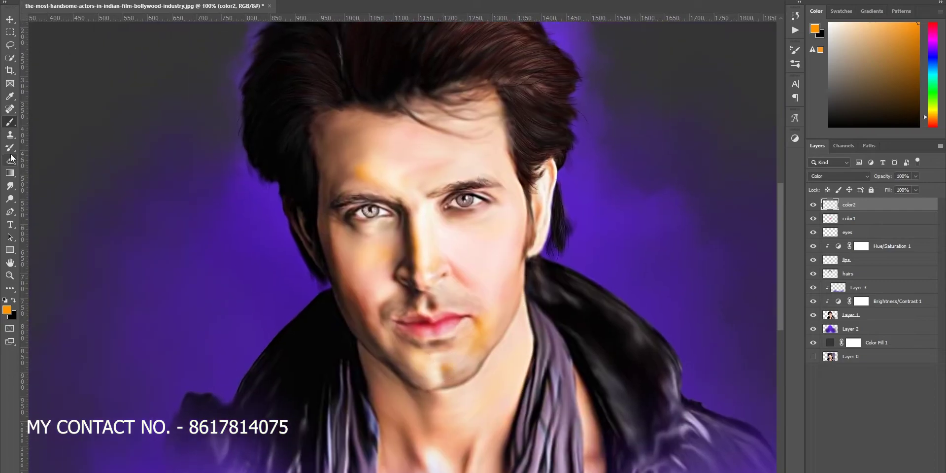
pyautogui.click(10, 186)
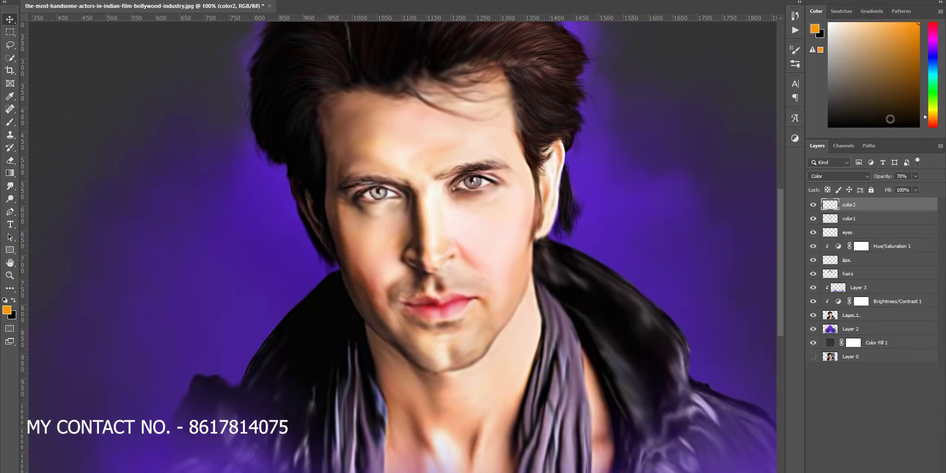
# Step: Create a 'color3' layer in Color blending mode with purple as the paint colour
pyautogui.click(934, 45)
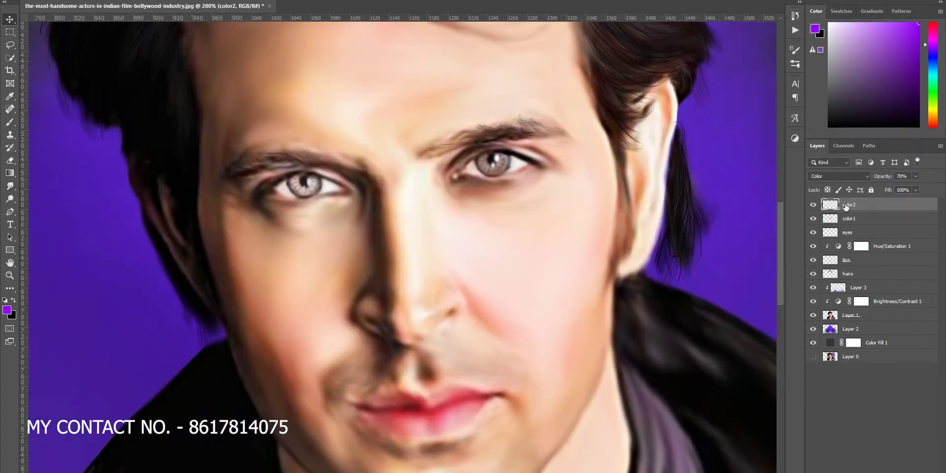
pyautogui.hotkey('ctrl', 'shift', 'alt', 'n')
pyautogui.doubleClick(852, 204)
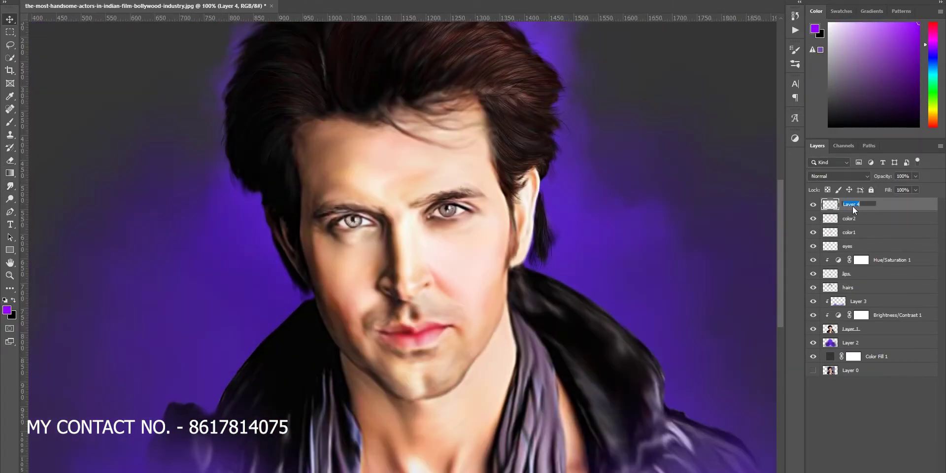
pyautogui.write('3')
pyautogui.press('Return')
pyautogui.press('b')
pyautogui.hotkey('shift', 'alt', 'c')
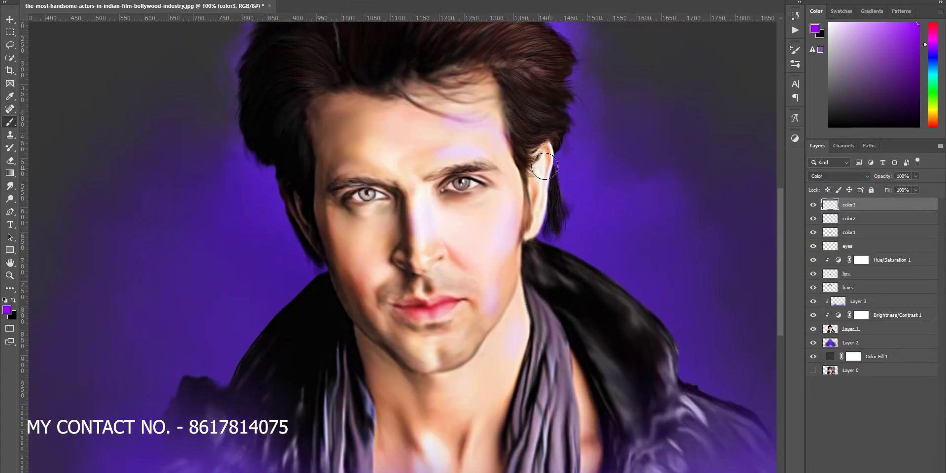
# Step: Smudge and erase the lavender patches on the cheek and forehead, then add a 'lines' layer
pyautogui.press('r')
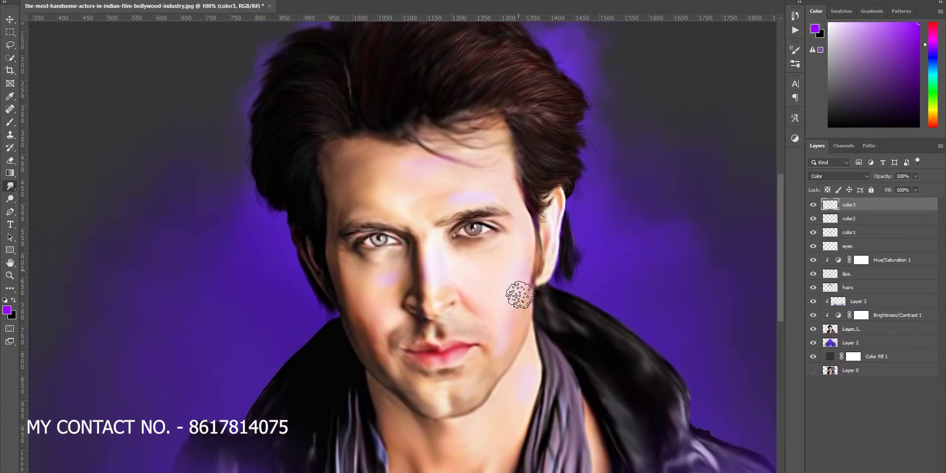
pyautogui.moveTo(389, 278); pyautogui.dragTo(360, 296)
pyautogui.press('h')
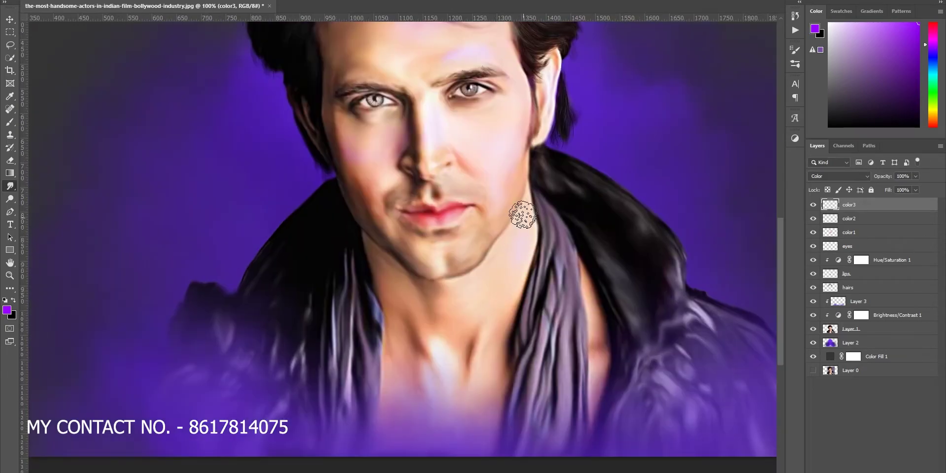
pyautogui.moveTo(524, 211); pyautogui.dragTo(439, 133)
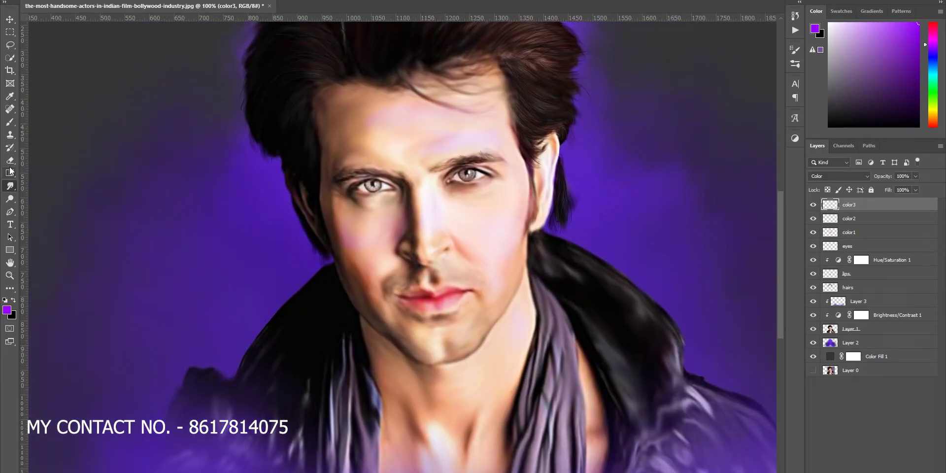
pyautogui.press('e')
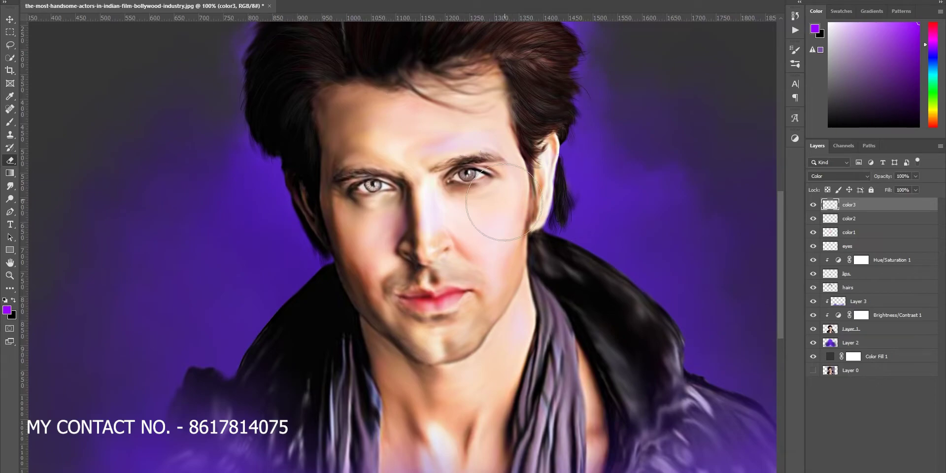
pyautogui.press('h')
pyautogui.moveTo(549, 148); pyautogui.dragTo(563, 123)
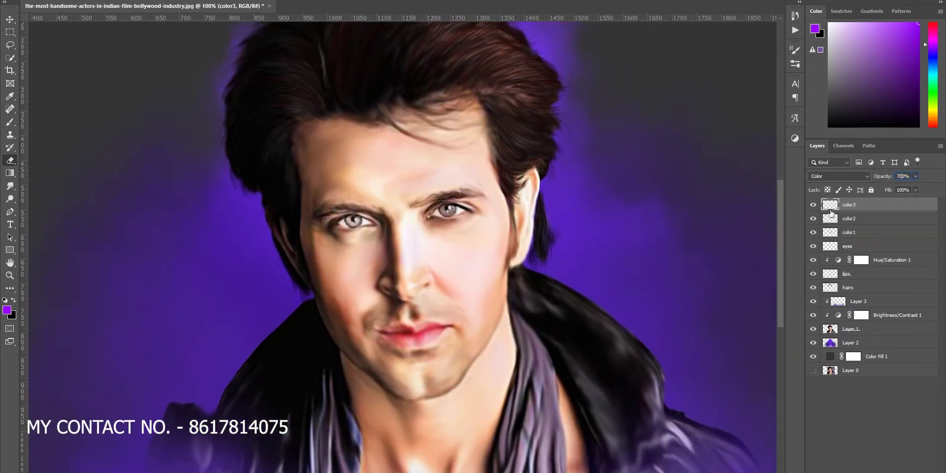
pyautogui.press('v')
pyautogui.hotkey('ctrl', 'shift', 'alt', 'n')
# Step: Name the layer 'lines' and set up the brush for drawing lines
pyautogui.write('lines')
pyautogui.press('Return')
pyautogui.press('b')
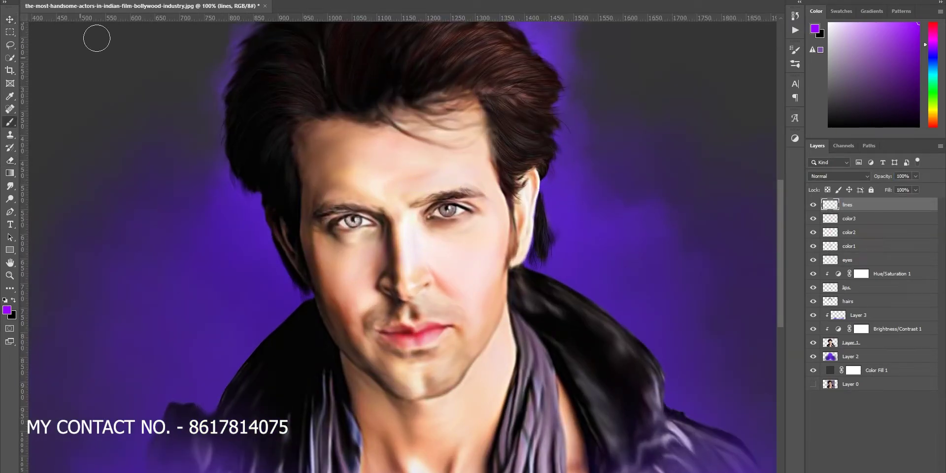
pyautogui.press('F5')
pyautogui.press('F5')
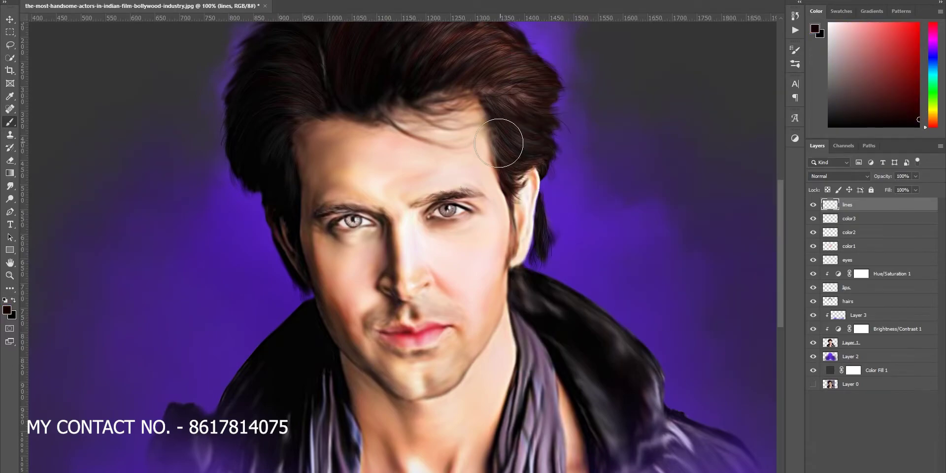
# Step: Trace dark lines around the nostril, under the nose and at the right lip corner
pyautogui.scroll(5, 446, 228)
pyautogui.moveTo(476, 220); pyautogui.dragTo(515, 345)
pyautogui.scroll(2, 484, 245)
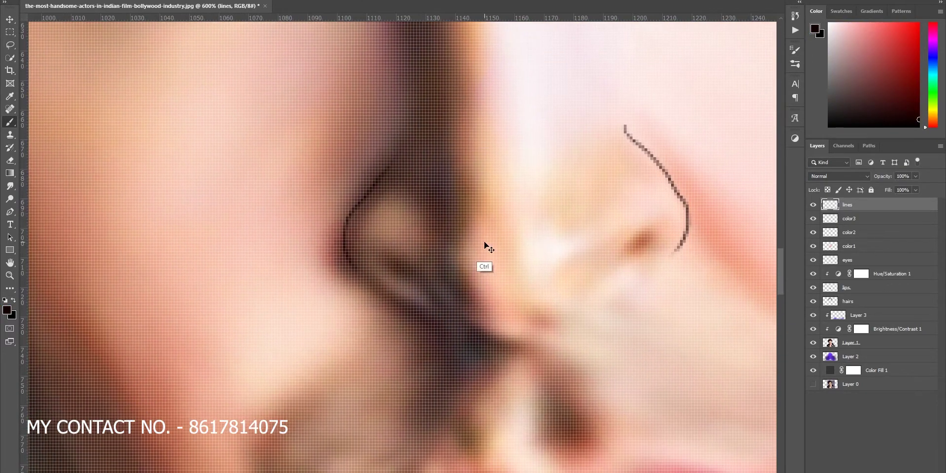
pyautogui.scroll(-2, 484, 245)
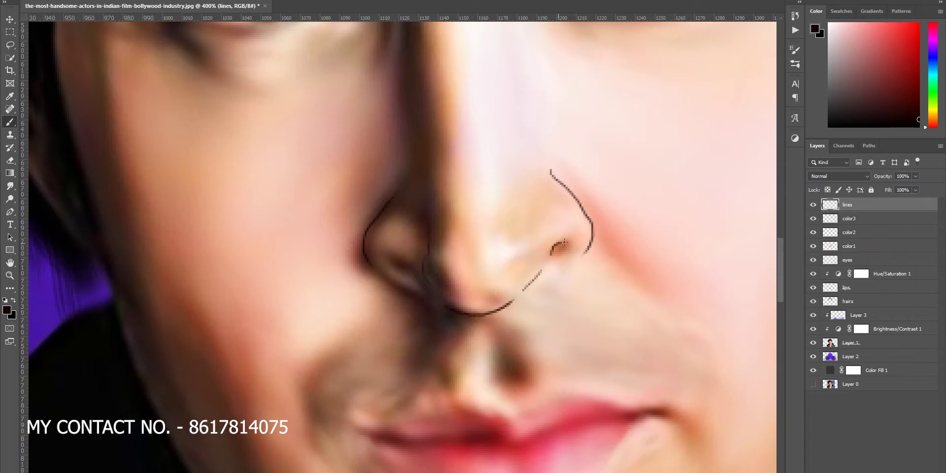
pyautogui.moveTo(557, 250); pyautogui.dragTo(544, 266)
pyautogui.scroll(-2, 516, 312)
pyautogui.scroll(-3, 453, 293)
pyautogui.moveTo(408, 326); pyautogui.dragTo(451, 328)
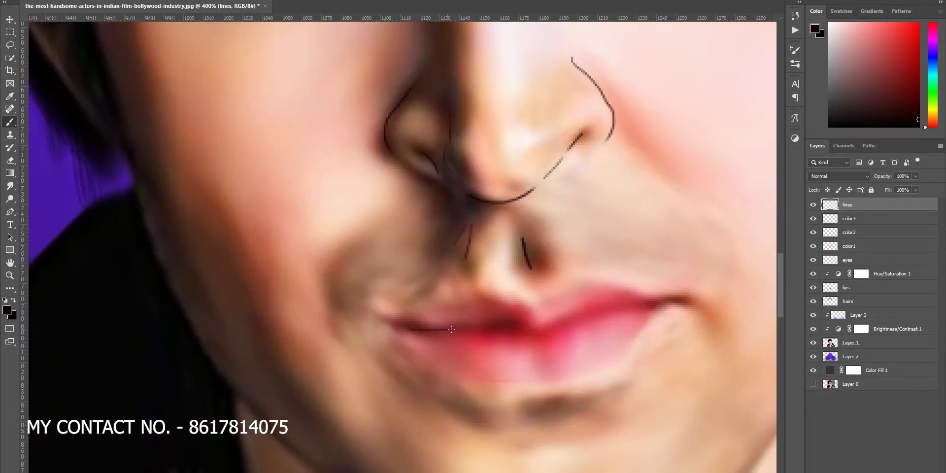
pyautogui.moveTo(575, 321); pyautogui.dragTo(661, 301)
pyautogui.scroll(5, 532, 271)
pyautogui.scroll(5, 479, 132)
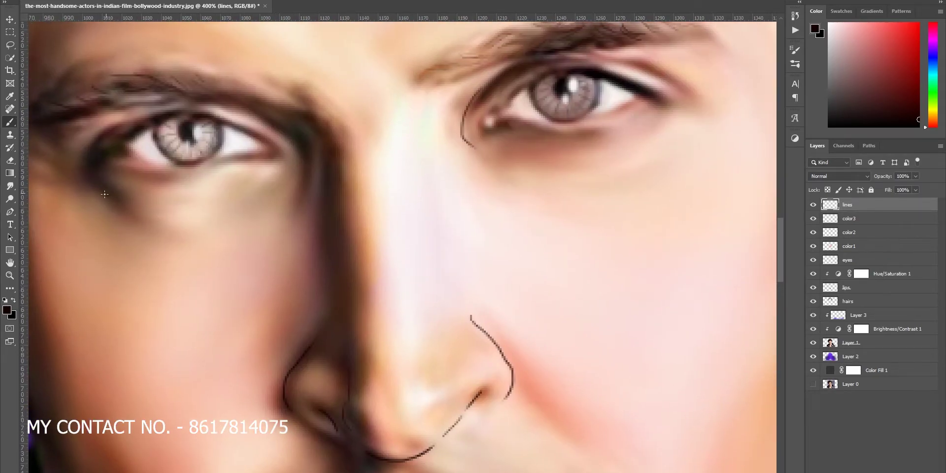
pyautogui.hscroll(-3, 620, 196)
pyautogui.hscroll(4, 620, 197)
pyautogui.scroll(-10, 644, 183)
pyautogui.scroll(-3, 569, 363)
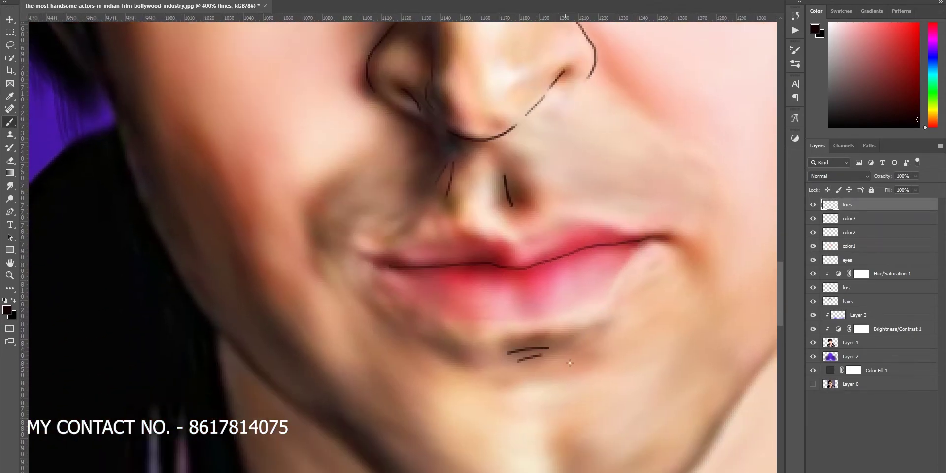
pyautogui.scroll(3, 570, 363)
pyautogui.moveTo(671, 294); pyautogui.dragTo(677, 330)
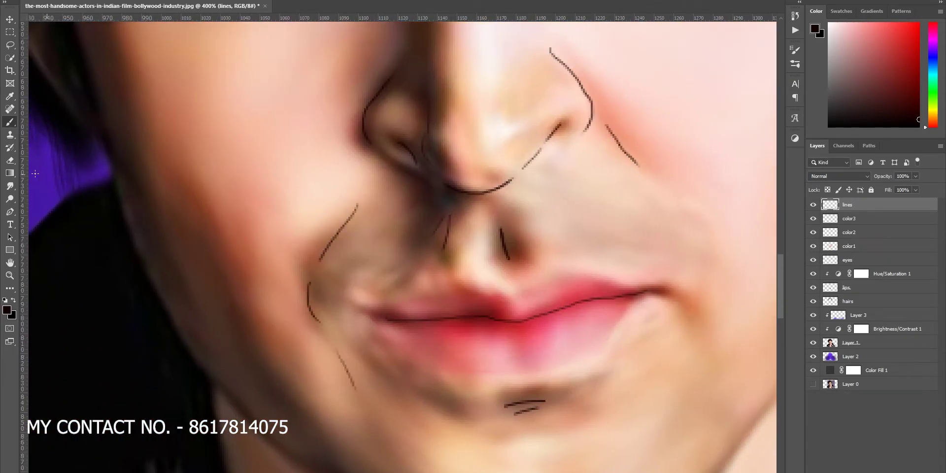
# Step: Smudge the cheek, chin, under-nose and nostril crease lines into soft shadow
pyautogui.click(10, 186)
pyautogui.moveTo(321, 323)
pyautogui.mouseDown()
pyautogui.moveTo(308, 283)
pyautogui.moveTo(386, 190)
pyautogui.mouseUp()
pyautogui.moveTo(505, 405); pyautogui.dragTo(541, 417)
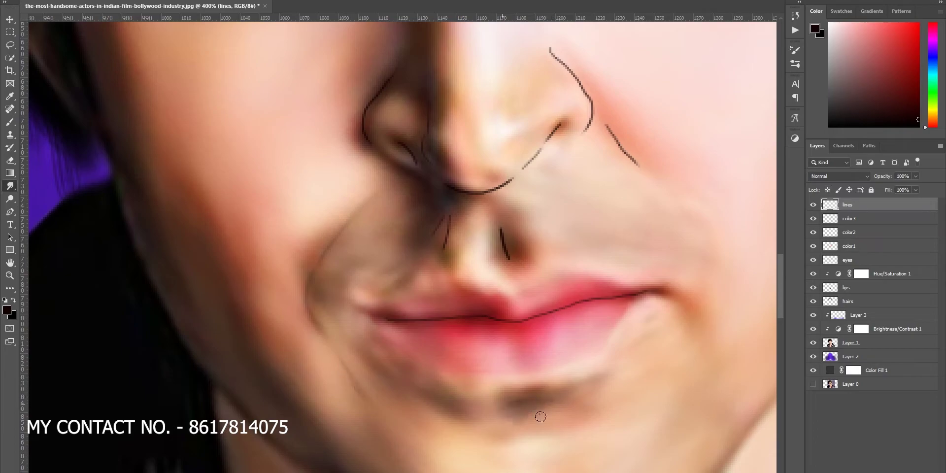
pyautogui.scroll(-5, 555, 405)
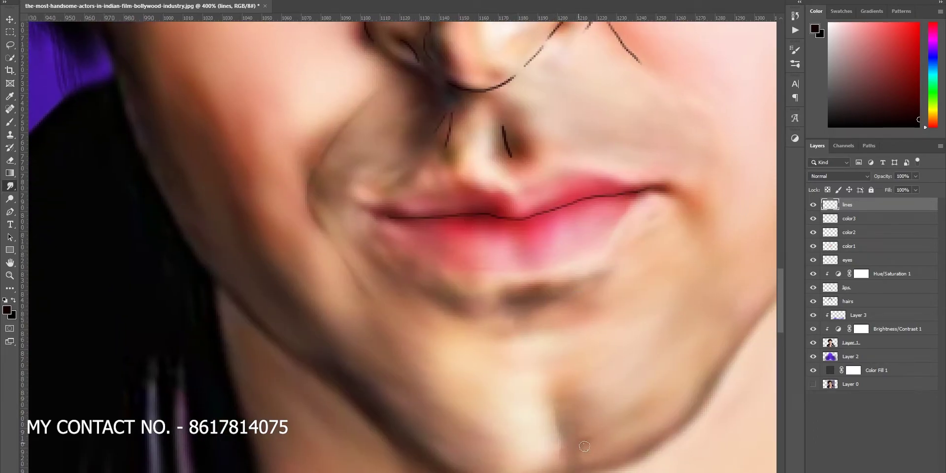
pyautogui.scroll(10, 501, 379)
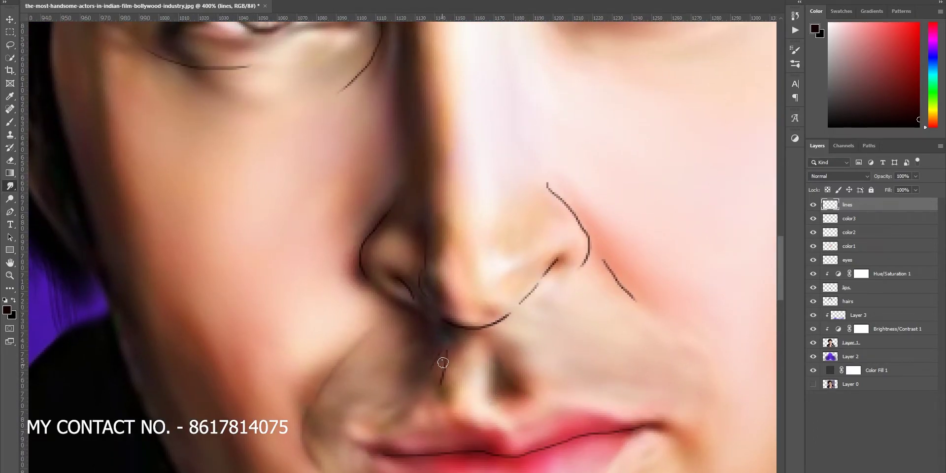
pyautogui.moveTo(447, 323); pyautogui.dragTo(523, 313)
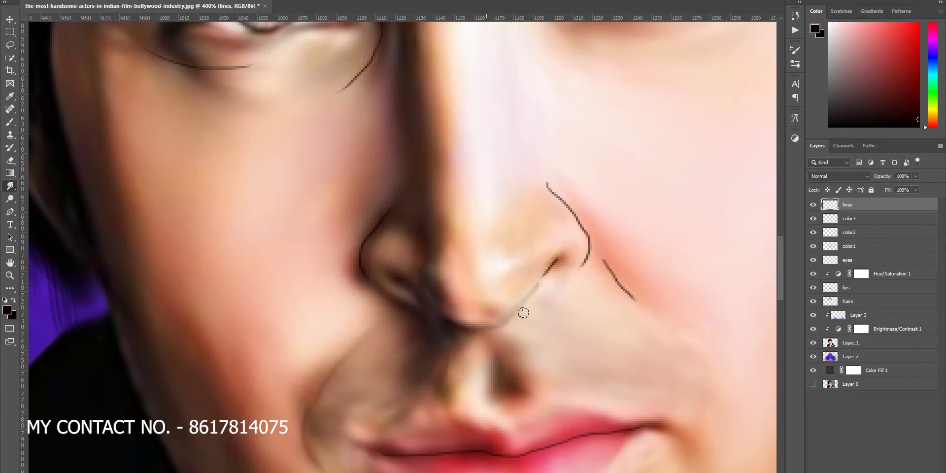
pyautogui.moveTo(547, 183)
pyautogui.mouseDown()
pyautogui.moveTo(587, 264)
pyautogui.moveTo(636, 300)
pyautogui.mouseUp()
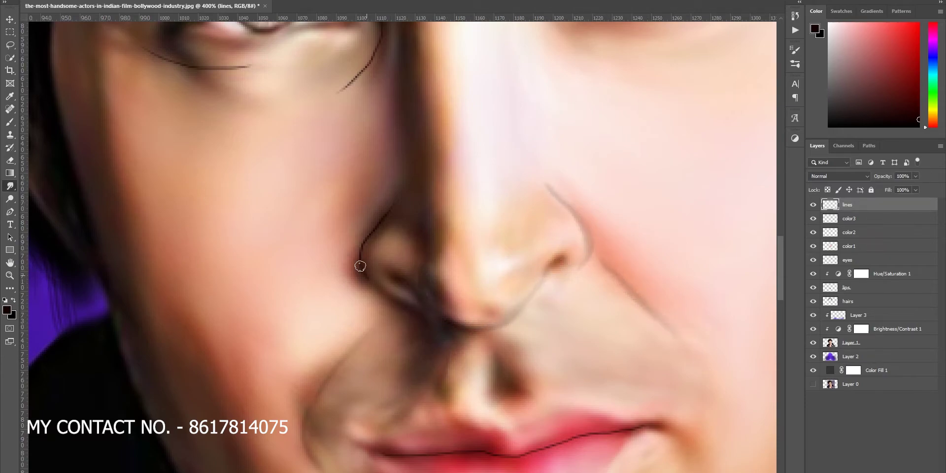
pyautogui.scroll(8, 396, 196)
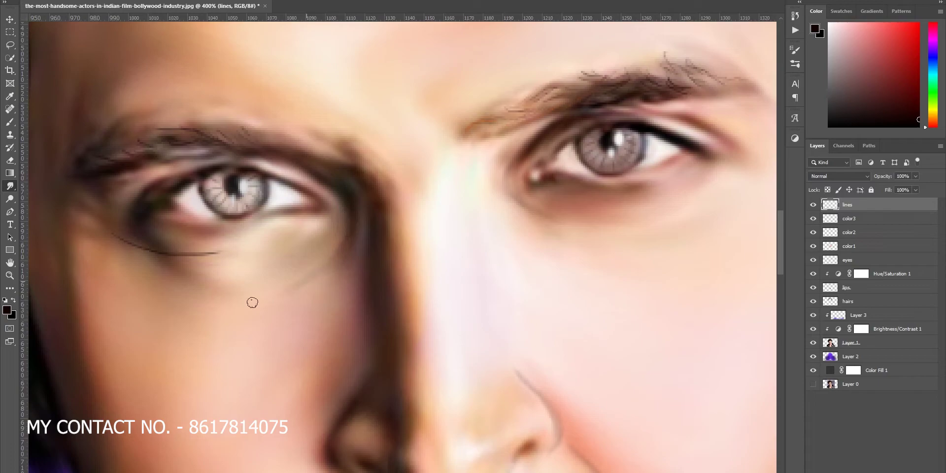
pyautogui.scroll(-5, 460, 255)
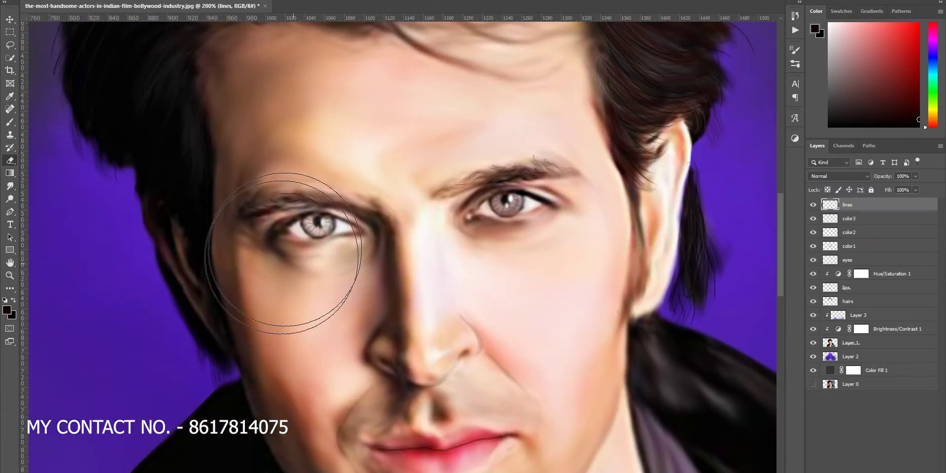
pyautogui.scroll(-2, 274, 254)
pyautogui.scroll(5, 408, 338)
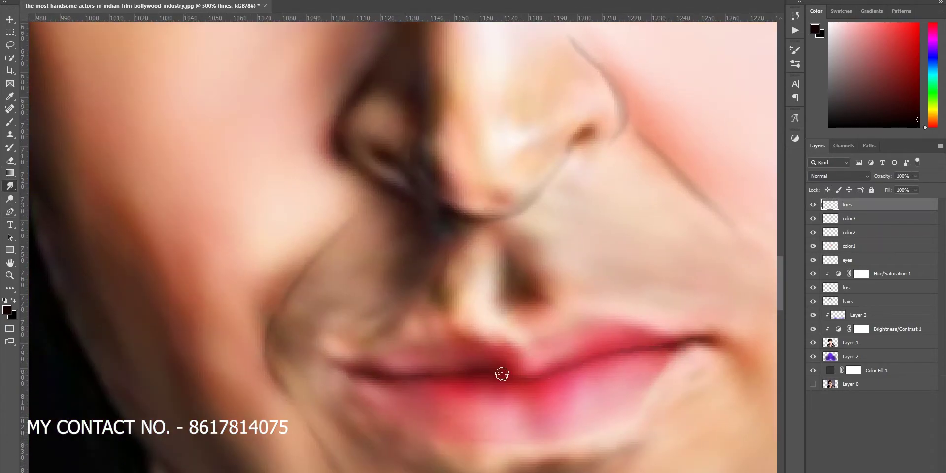
pyautogui.scroll(-3, 644, 321)
# Step: Switch to the eraser for stray marks and add a new empty layer above lines
pyautogui.press('e')
pyautogui.press('[')
pyautogui.press('[')
pyautogui.press('[')
pyautogui.press('[')
pyautogui.press('[')
pyautogui.press('[')
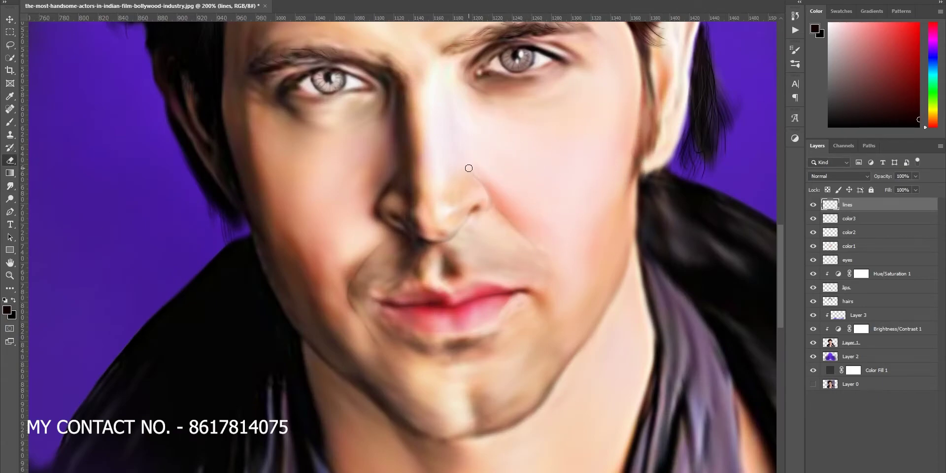
pyautogui.scroll(-1, 477, 165)
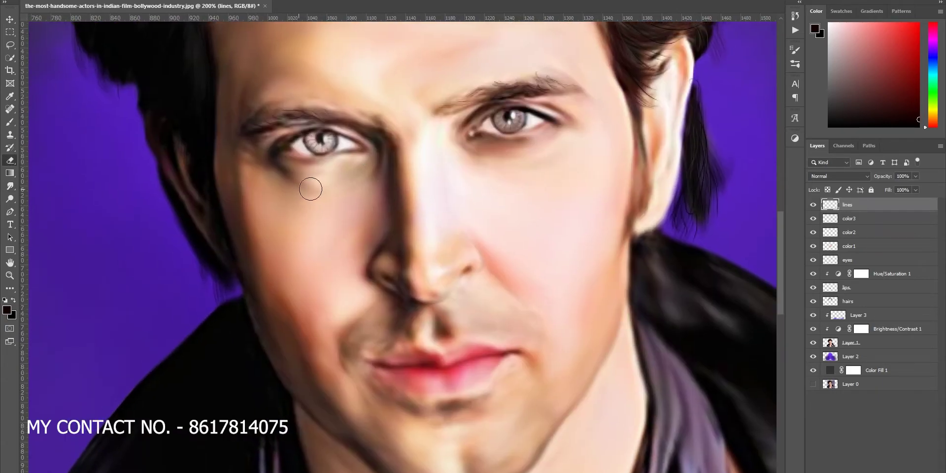
pyautogui.scroll(-2, 310, 186)
pyautogui.click(922, 471)
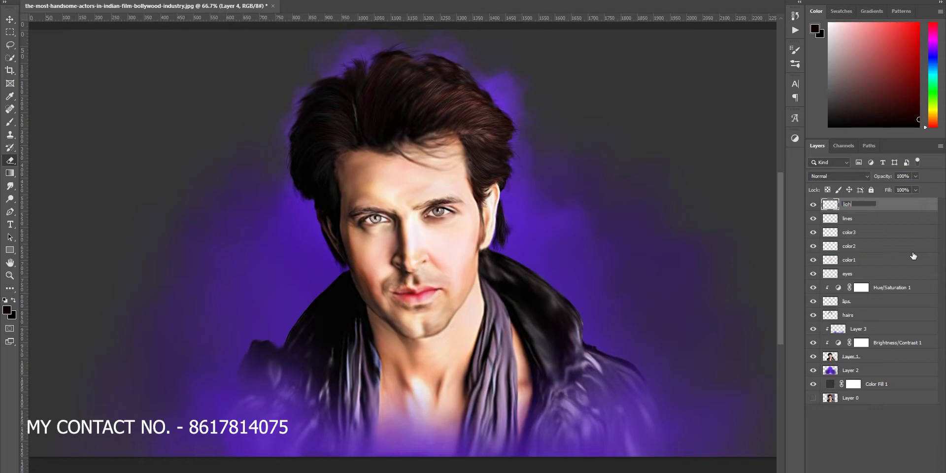
# Step: Name the new layer 'lights' and set up the brush
pyautogui.write('ts')
pyautogui.press('Return')
pyautogui.press('b')
pyautogui.press('F5')
pyautogui.press('F5')
# Step: Paint white highlights on the nose bridge, chin and cheek
pyautogui.scroll(3, 246, 80)
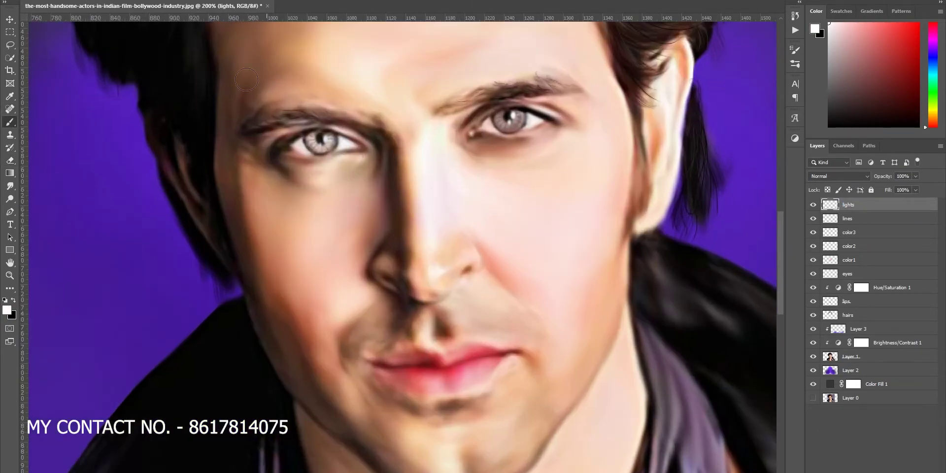
pyautogui.moveTo(428, 266); pyautogui.dragTo(434, 239)
pyautogui.scroll(-1, 467, 401)
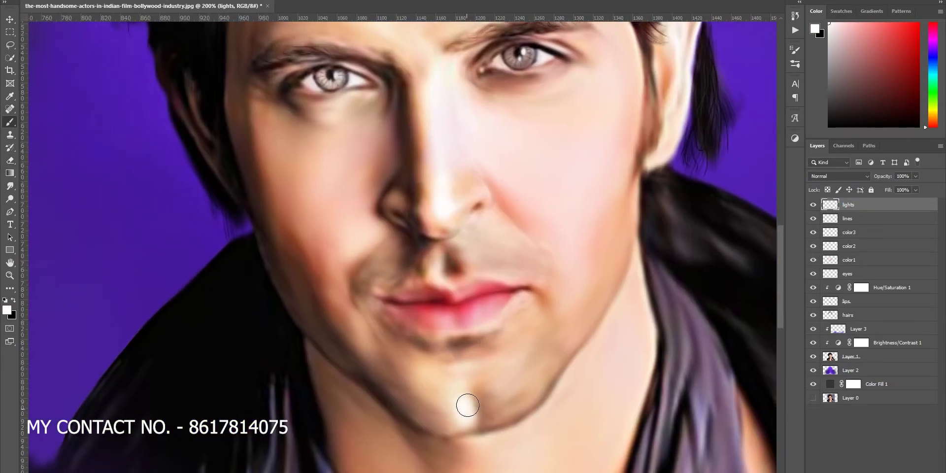
pyautogui.scroll(1, 597, 197)
pyautogui.scroll(2, 597, 197)
pyautogui.hscroll(-1, 564, 306)
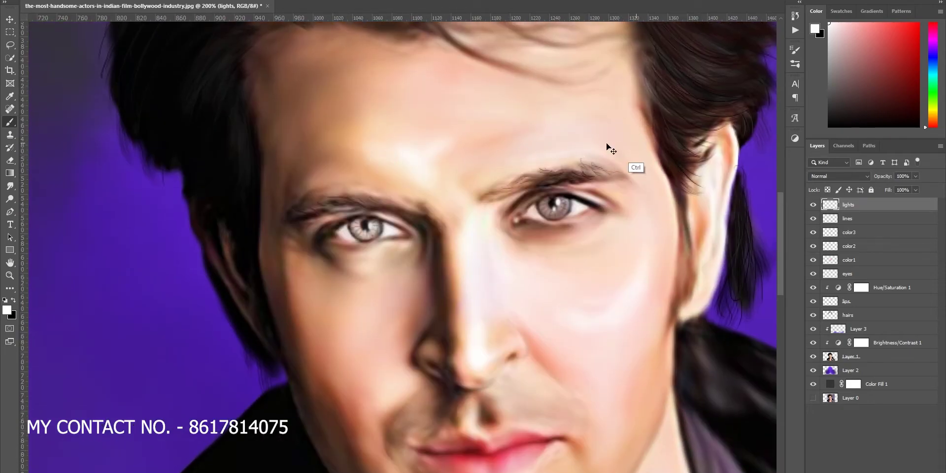
pyautogui.scroll(-8, 478, 269)
pyautogui.moveTo(424, 345); pyautogui.dragTo(422, 427)
pyautogui.scroll(3, 422, 427)
pyautogui.scroll(2, 321, 158)
pyautogui.moveTo(321, 159)
pyautogui.mouseDown()
pyautogui.moveTo(340, 172)
pyautogui.moveTo(329, 202)
pyautogui.mouseUp()
pyautogui.scroll(1, 328, 201)
pyautogui.scroll(3, 465, 336)
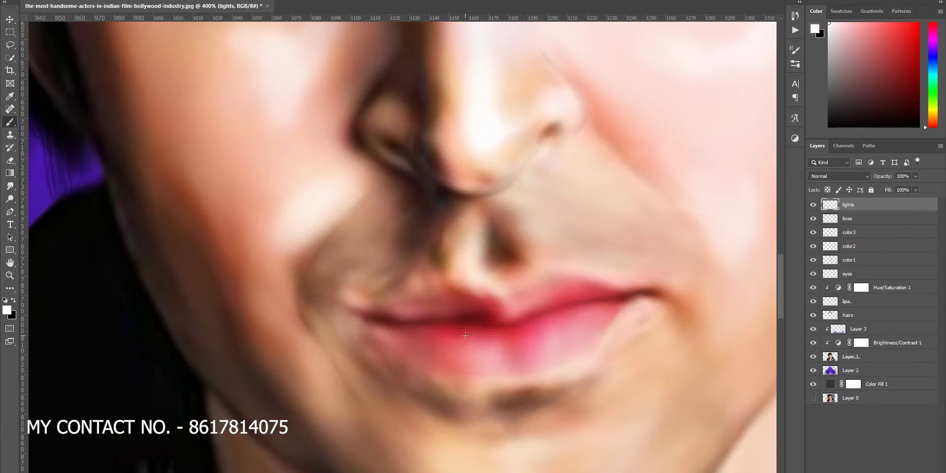
# Step: Paint four small white gloss highlights on the lower lip
pyautogui.moveTo(530, 335); pyautogui.dragTo(524, 352)
pyautogui.moveTo(554, 327); pyautogui.dragTo(547, 342)
pyautogui.moveTo(568, 322); pyautogui.dragTo(565, 333)
pyautogui.moveTo(440, 337); pyautogui.dragTo(438, 345)
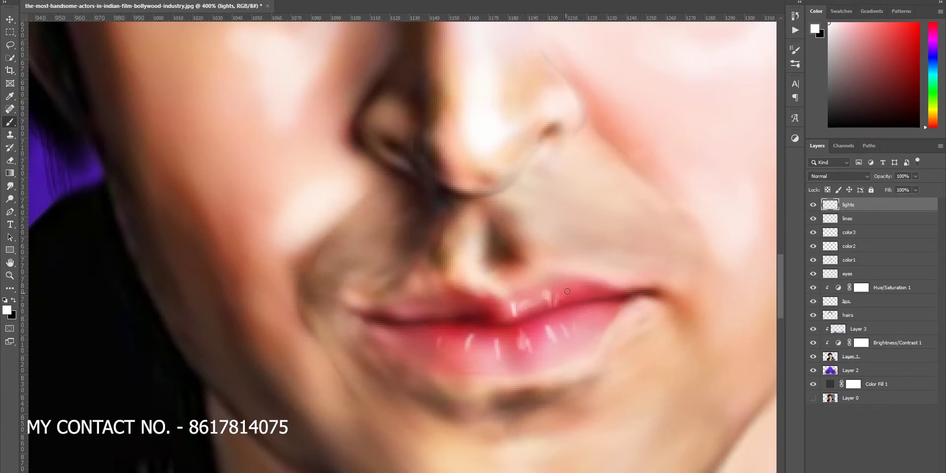
# Step: Enter the r100 tool shortcut and setting, then review the highlighted face
pyautogui.scroll(-4, 428, 244)
pyautogui.write('r')
pyautogui.write('100')
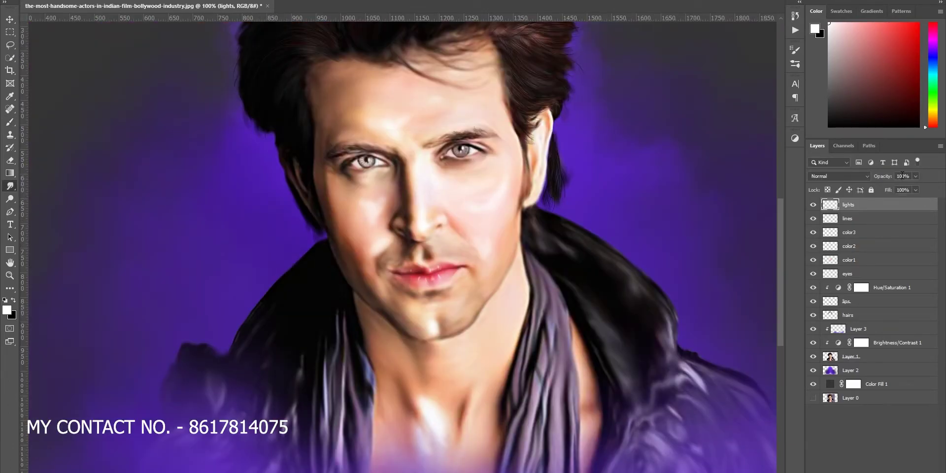
pyautogui.scroll(1, 601, 211)
pyautogui.scroll(1, 569, 201)
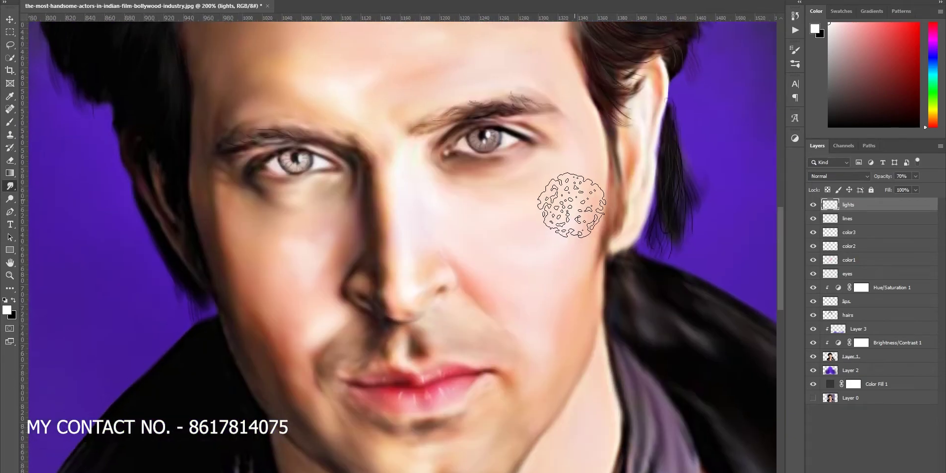
pyautogui.scroll(1, 449, 138)
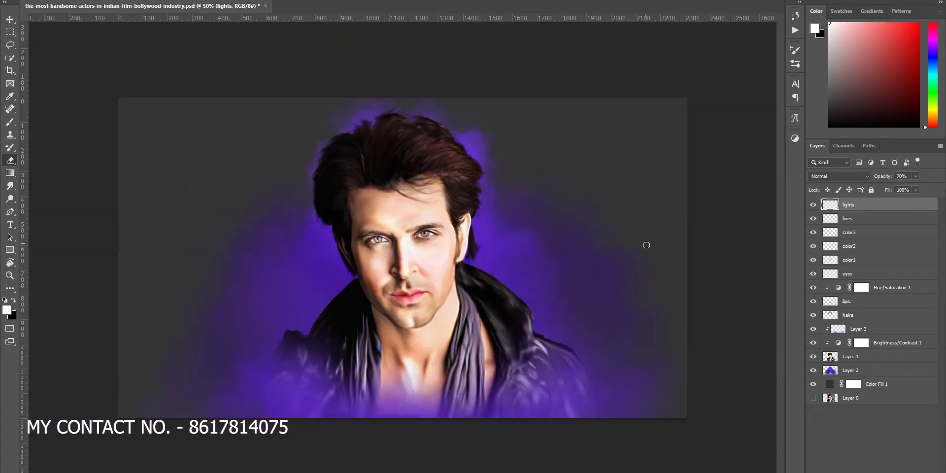
# Step: Create a new top layer named 'hair light' above color1
pyautogui.click(849, 260)
pyautogui.click(876, 177)
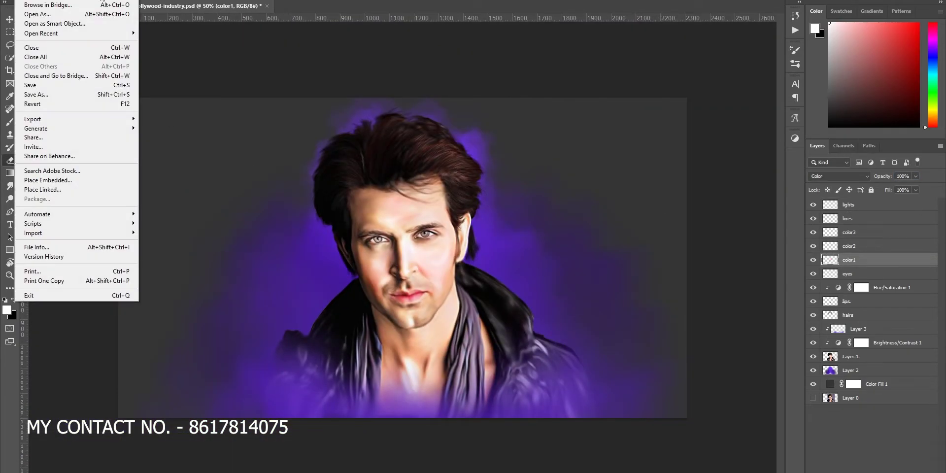
pyautogui.hotkey('ctrl', 'shift', 'alt', 'n')
pyautogui.write('hair light')
pyautogui.press('Return')
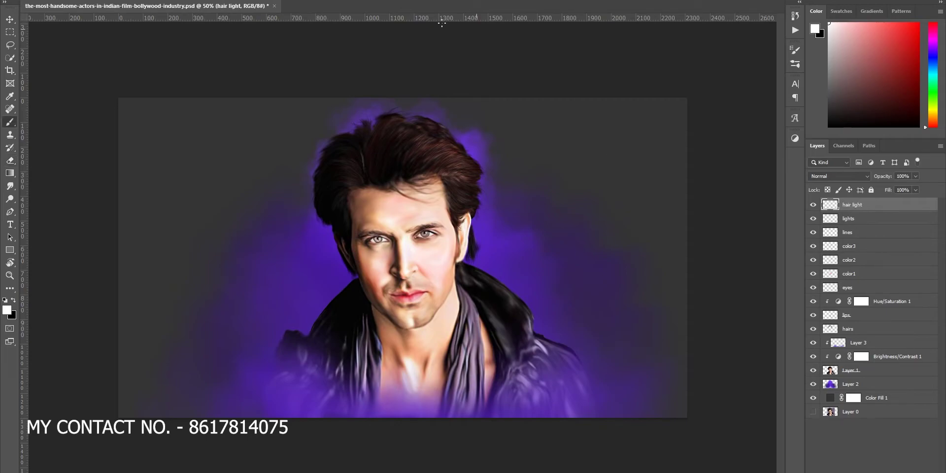
# Step: Pick a pink brush colour and zoom to 200% along the hair edge
pyautogui.press('F5')
pyautogui.press('F5')
pyautogui.hotkey('ctrl', '+')
pyautogui.hotkey('ctrl', '+')
pyautogui.hotkey('ctrl', '+')
pyautogui.click(928, 42)
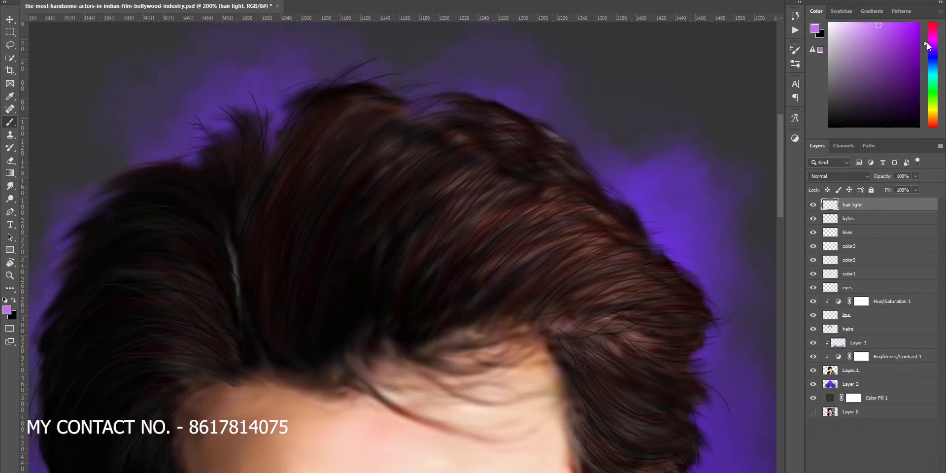
pyautogui.moveTo(927, 43); pyautogui.dragTo(927, 37)
pyautogui.hotkey('ctrl', '+')
pyautogui.hotkey('ctrl', '+')
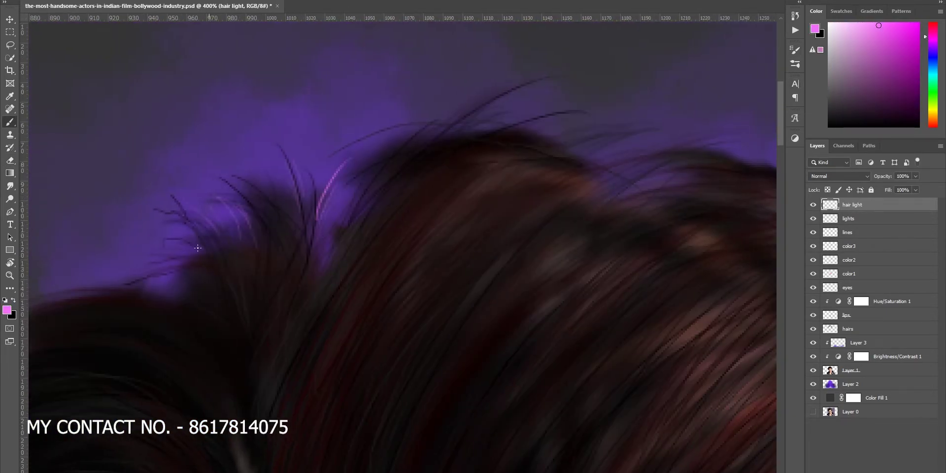
pyautogui.hotkey('ctrl', '-')
pyautogui.hotkey('ctrl', '-')
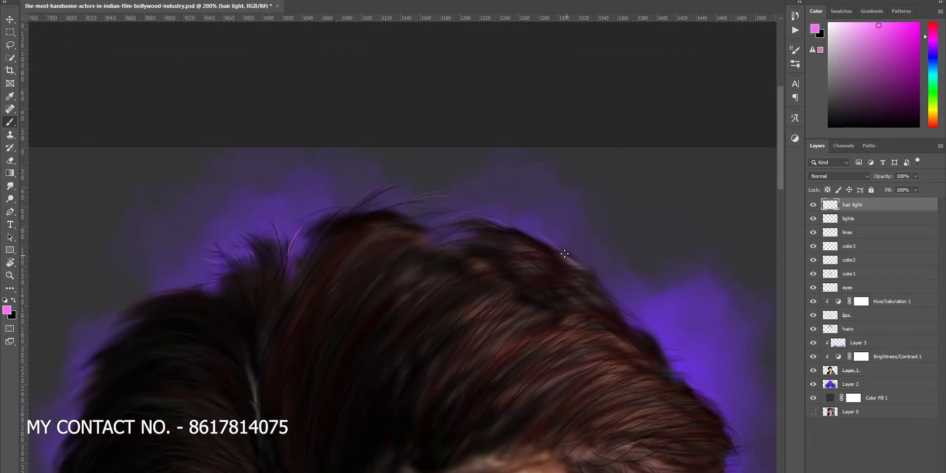
pyautogui.hscroll(2, 663, 336)
pyautogui.scroll(-1, 663, 336)
pyautogui.scroll(-2, 647, 353)
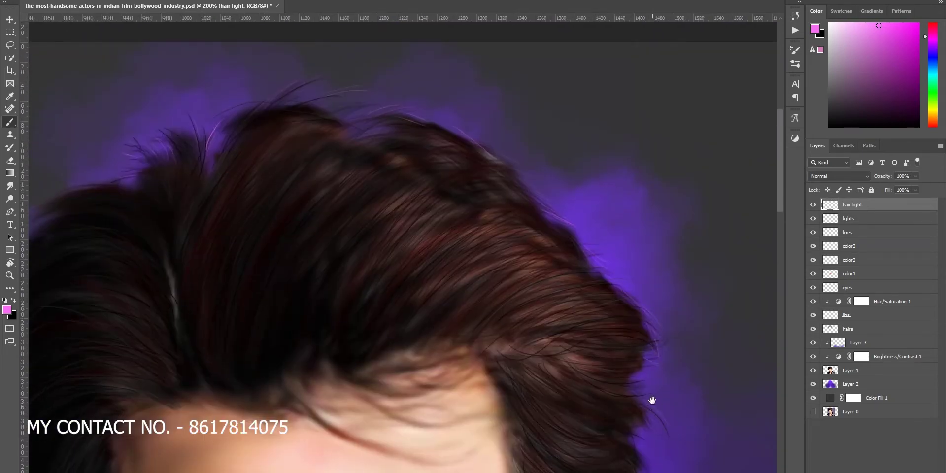
pyautogui.scroll(-3, 652, 400)
pyautogui.scroll(-3, 597, 380)
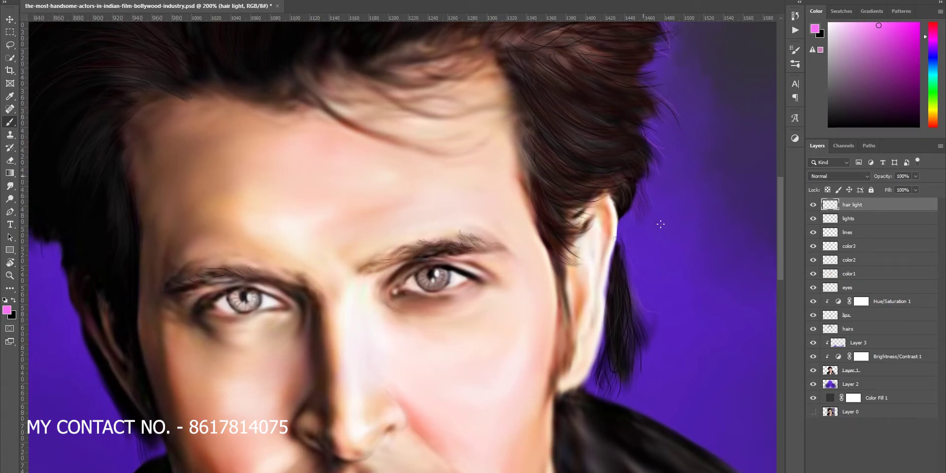
pyautogui.scroll(3, 661, 224)
pyautogui.hscroll(-5, 404, 222)
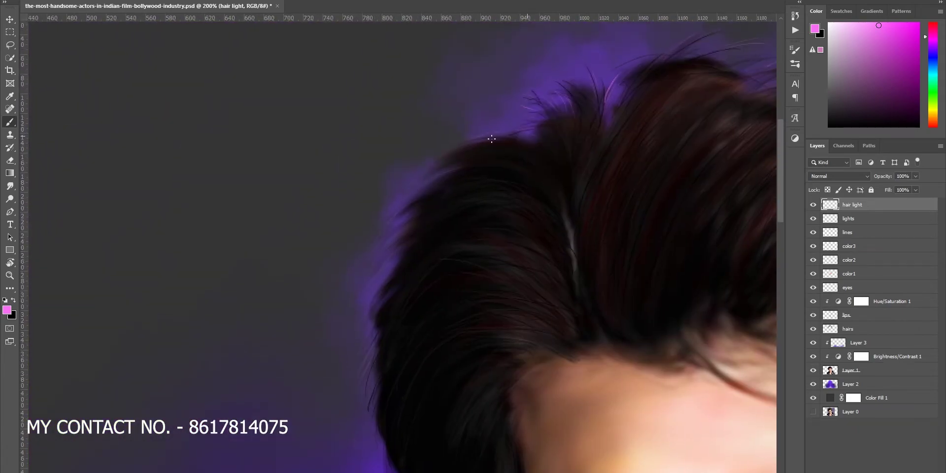
pyautogui.scroll(-2, 492, 139)
pyautogui.scroll(-1, 590, 419)
pyautogui.hscroll(-2, 590, 419)
pyautogui.moveTo(586, 436); pyautogui.dragTo(429, 158)
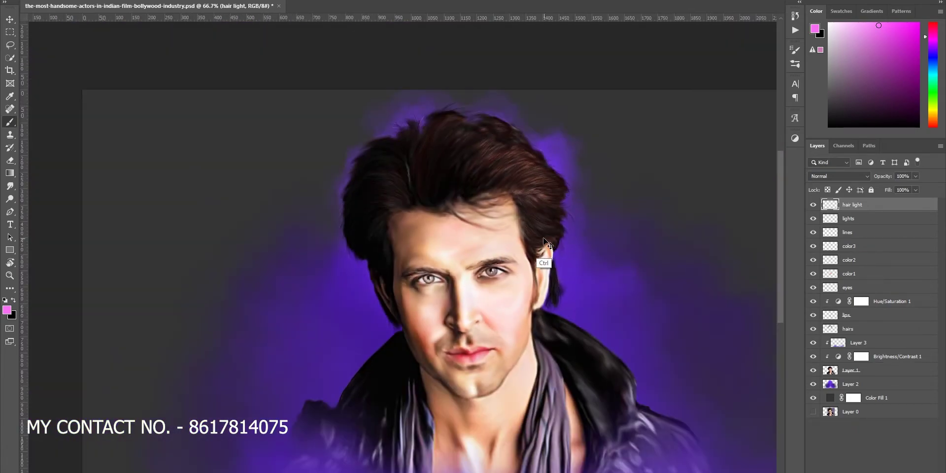